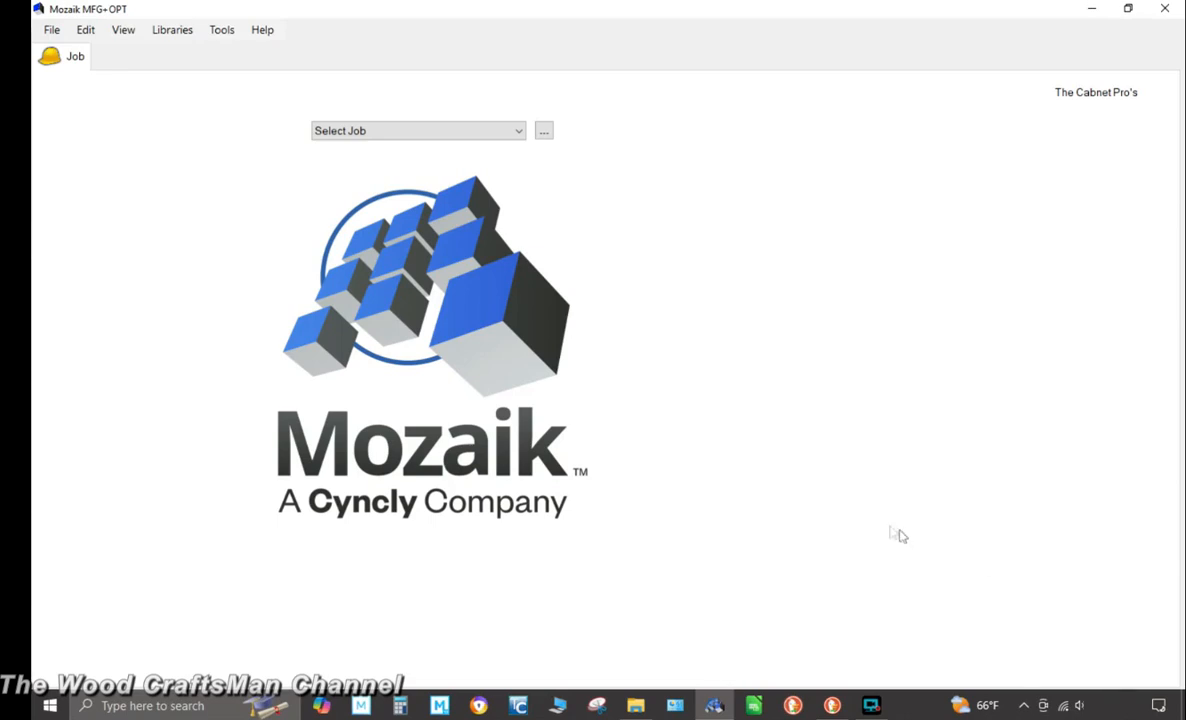
Create a new job named Up Scale Construction 4450
click(55, 57)
text(Up Scale Construction 4450)
key(Return)
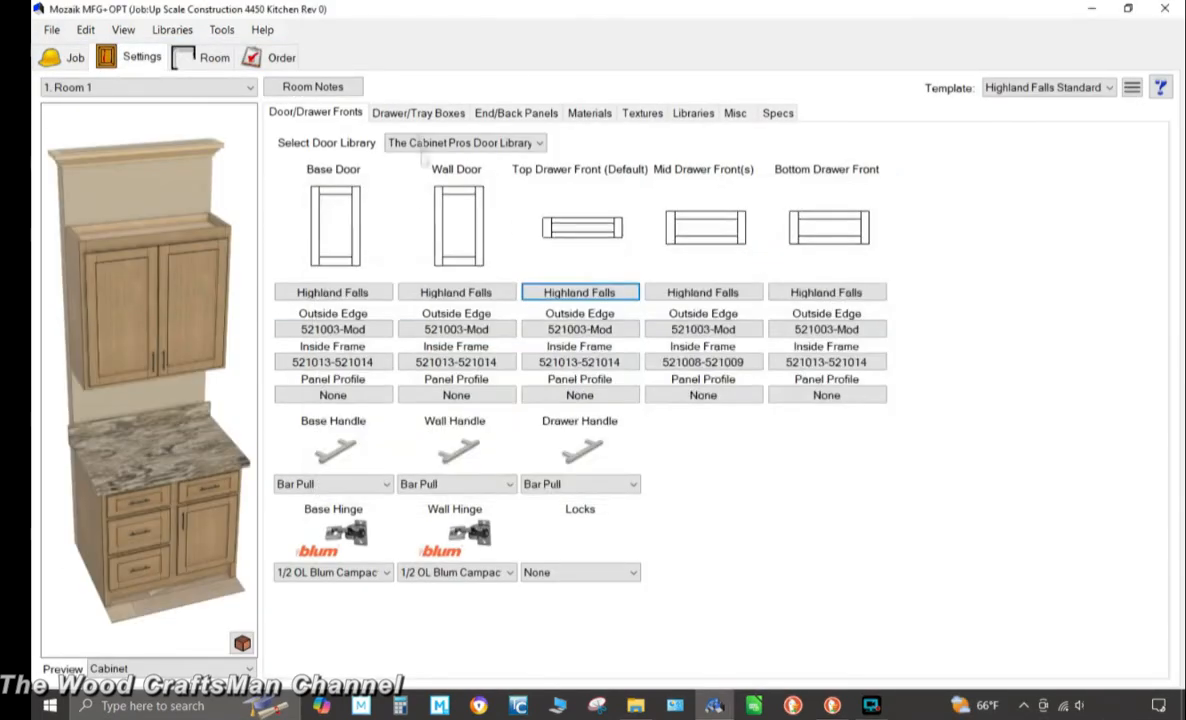
Configure the room's door and drawer fronts, material templates and texture settings
click(516, 113)
click(589, 113)
click(433, 172)
click(583, 172)
click(514, 446)
click(584, 240)
drag(742, 330, 743, 553)
click(540, 601)
click(433, 307)
click(370, 350)
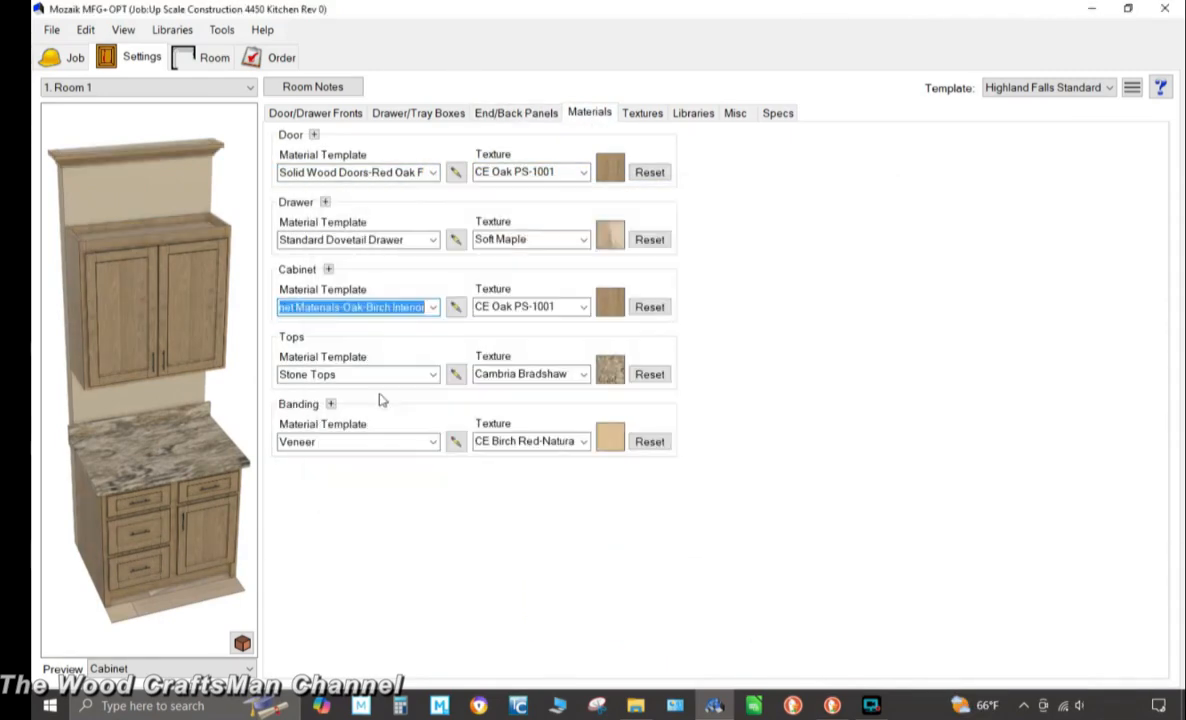
click(642, 113)
click(320, 170)
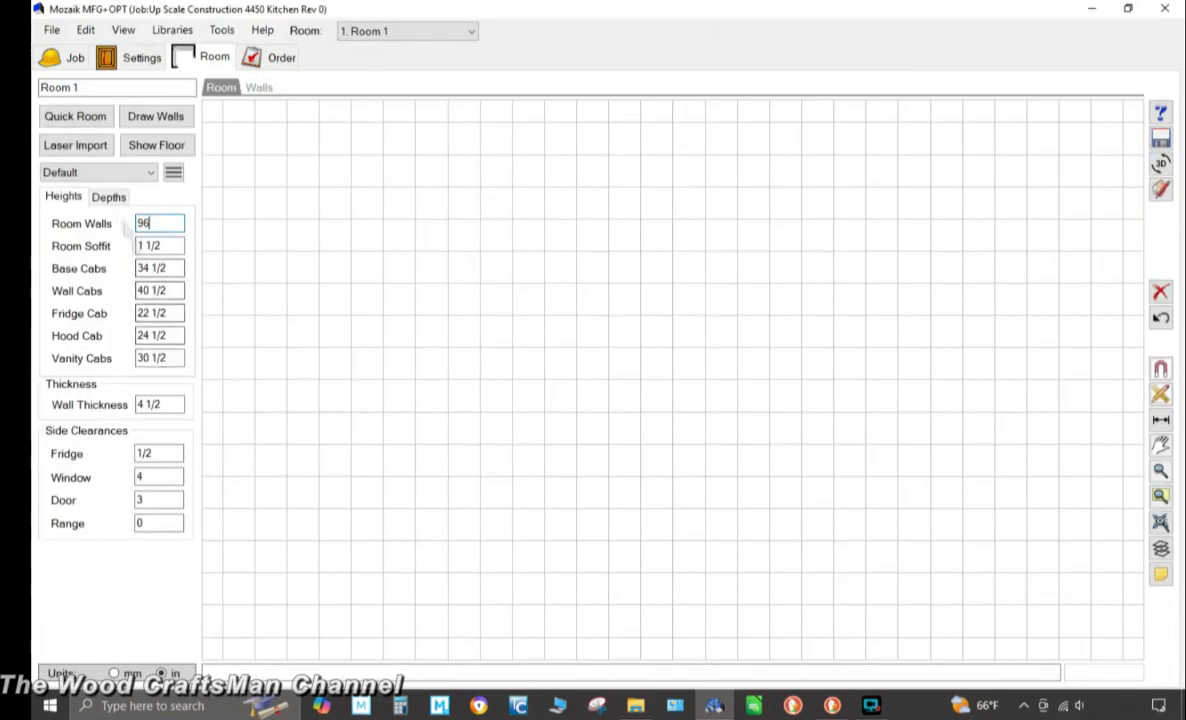
Start drawing the room's walls with Draw Walls
click(156, 117)
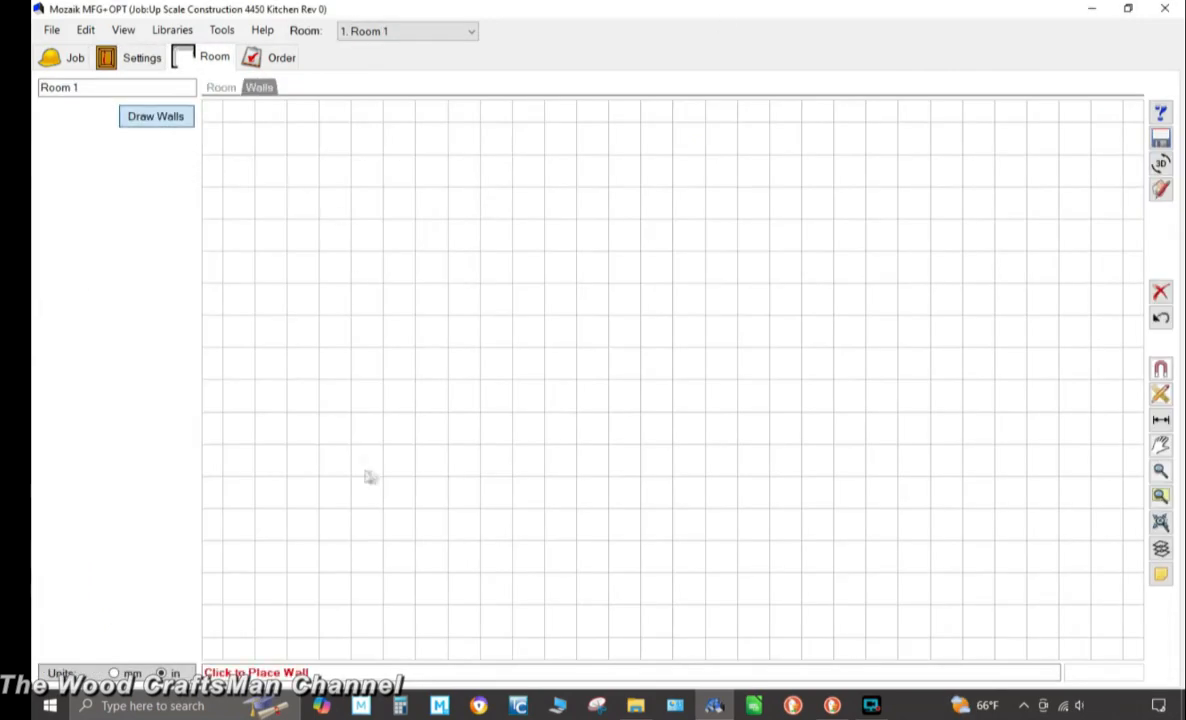
click(428, 520)
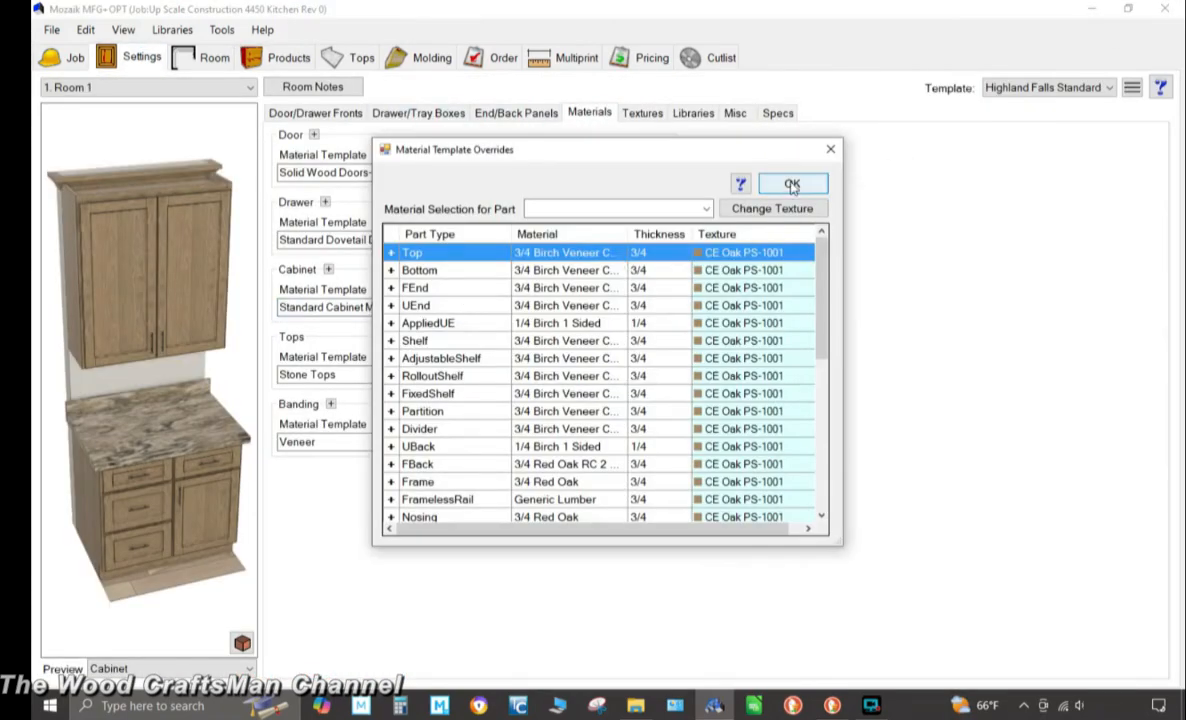
Open the material template overrides and browse the part textures
click(772, 208)
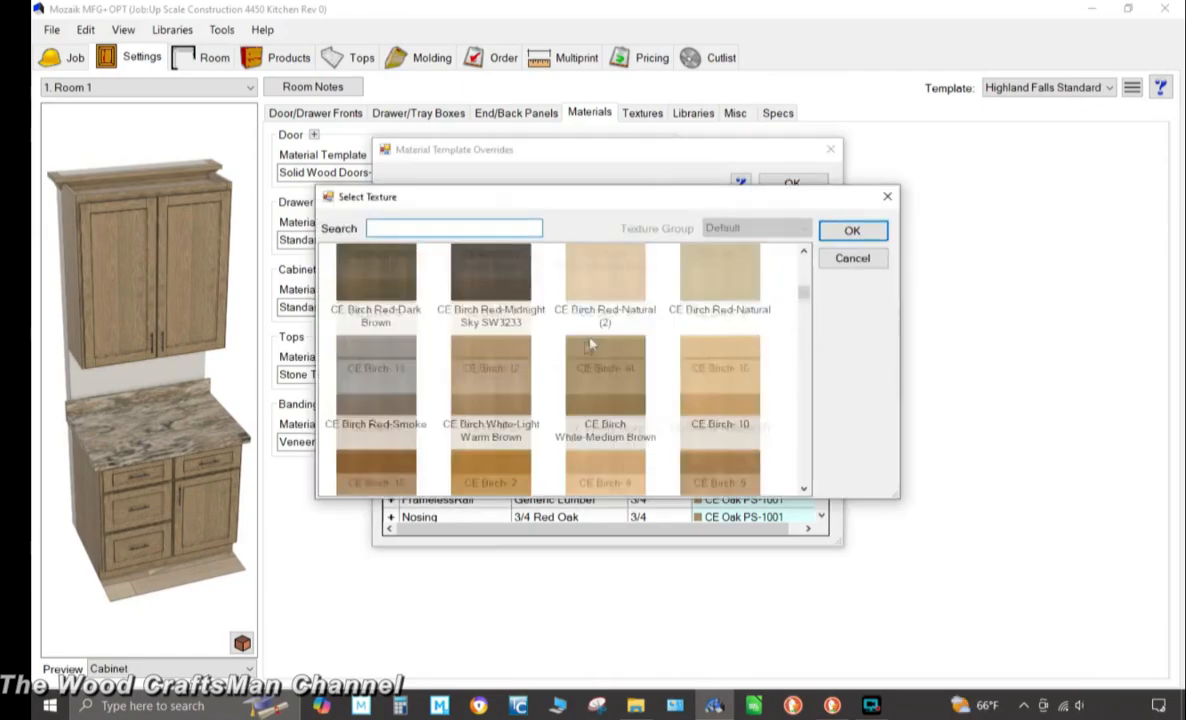
click(852, 231)
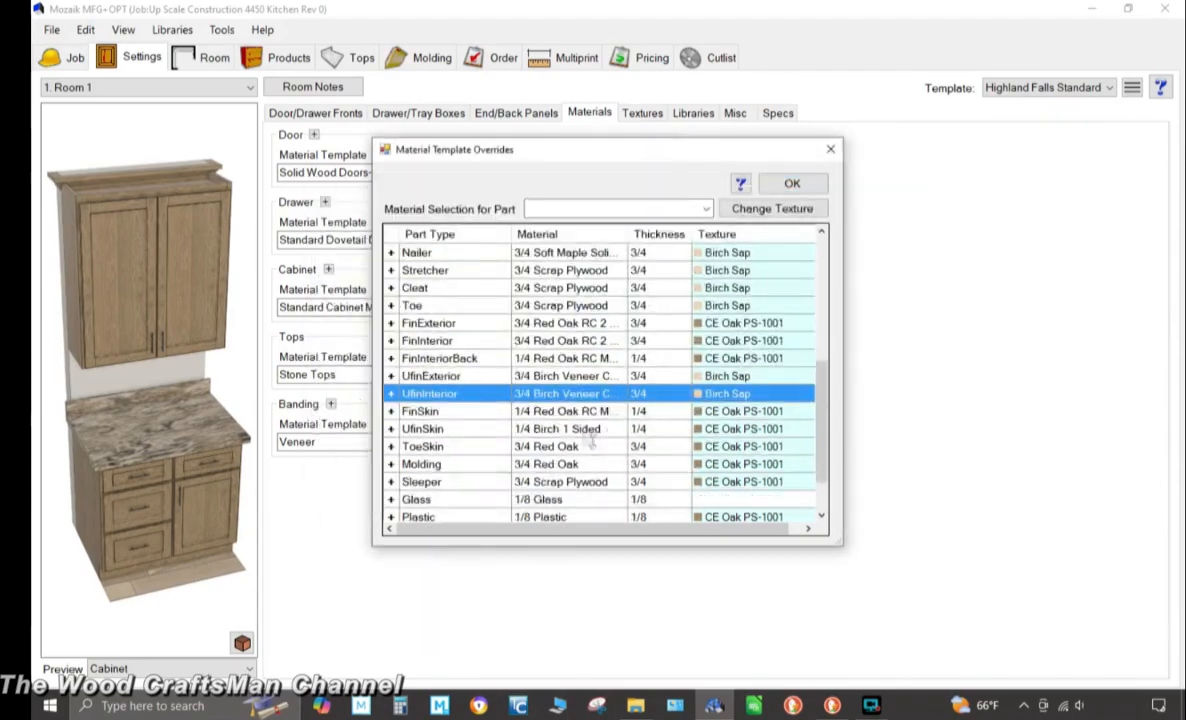
click(590, 430)
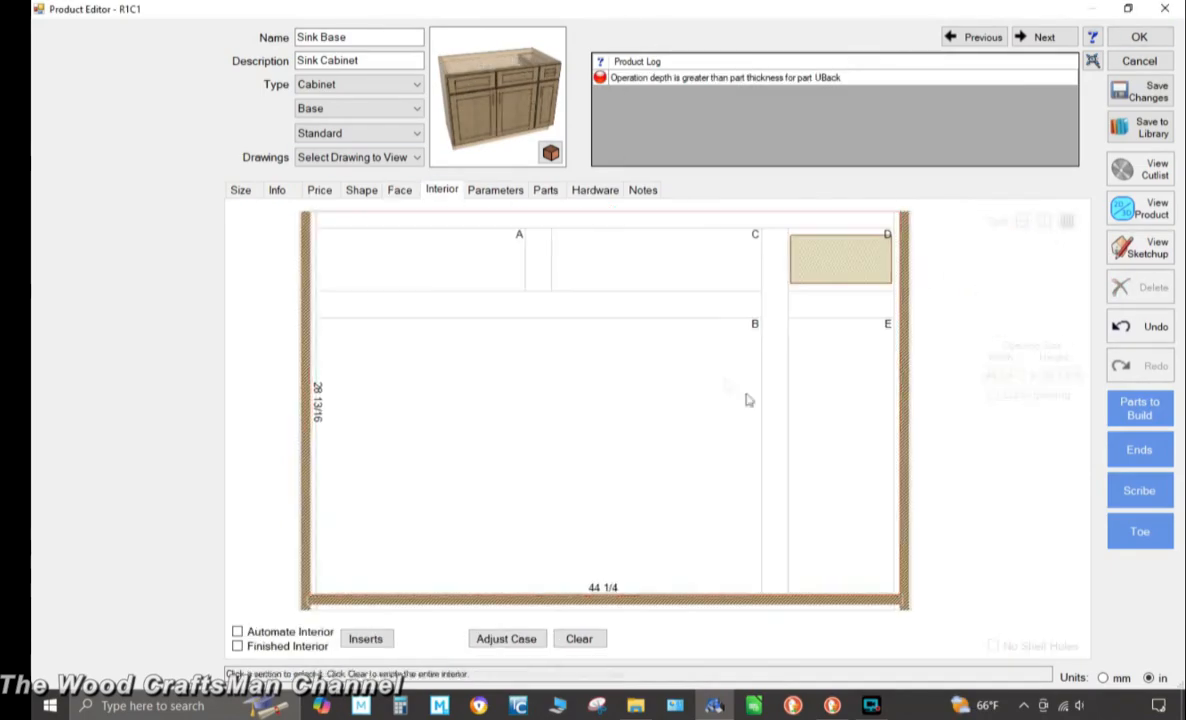
Place wall pair-door cabinets on Wall #2, setting widths of 25.5 and 30 inches
click(869, 376)
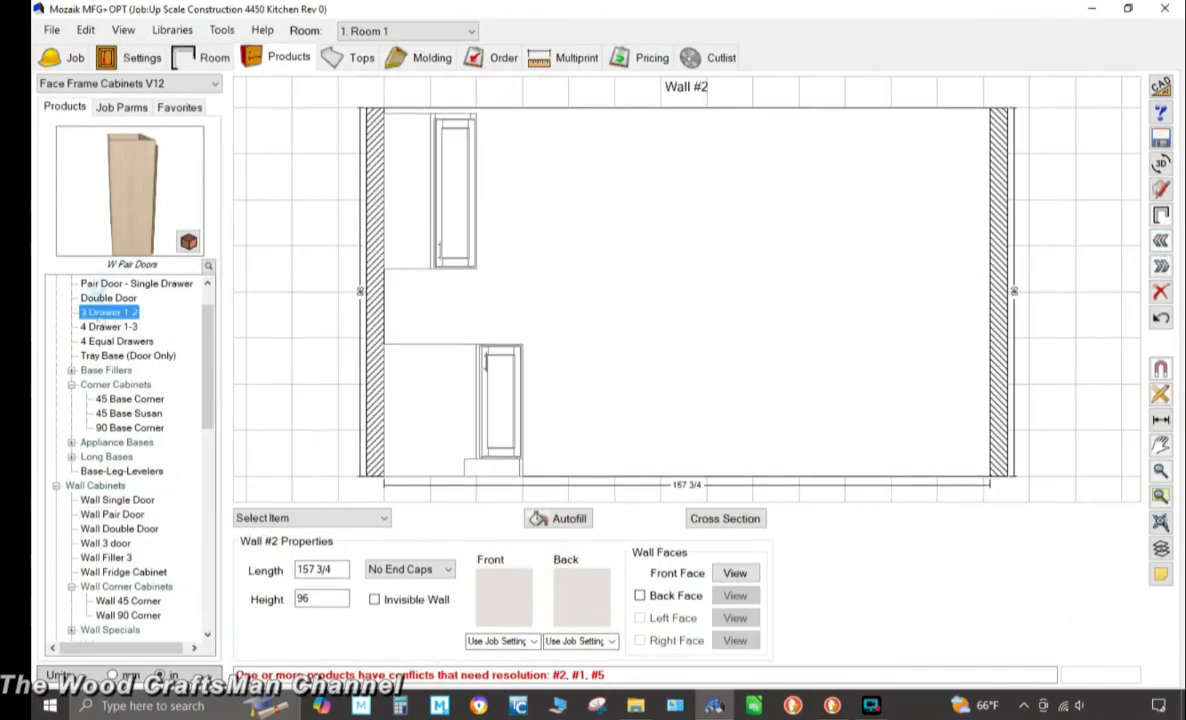
click(617, 303)
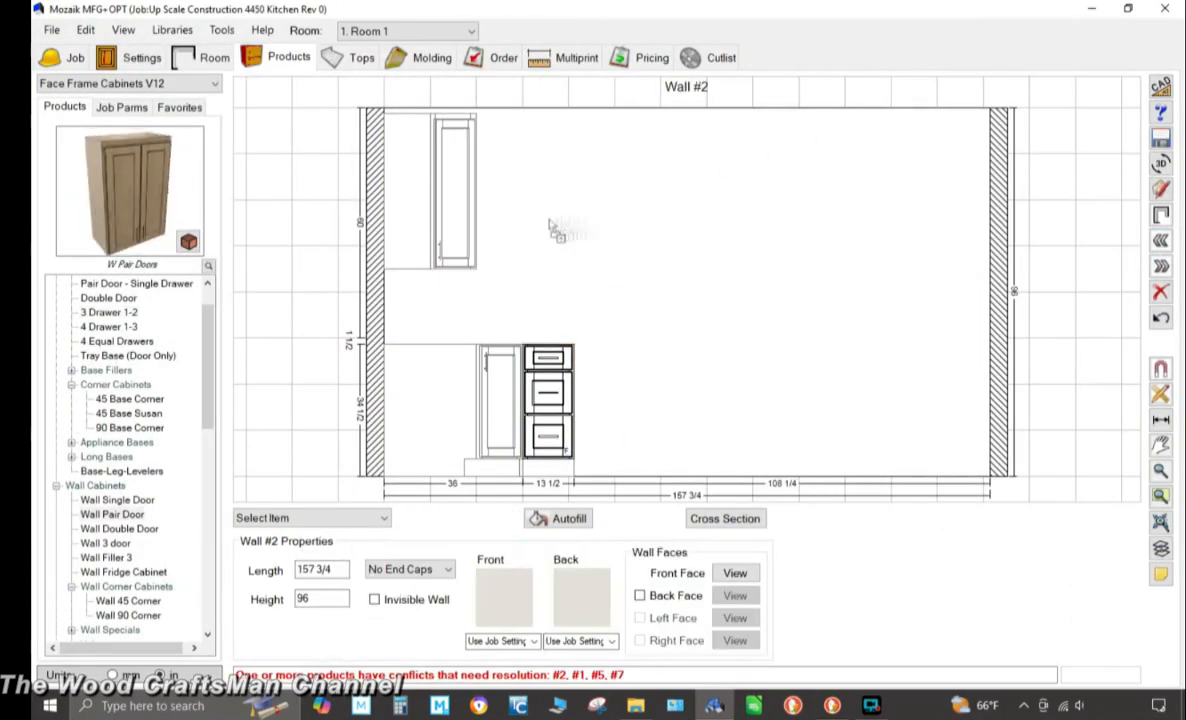
drag(550, 226, 540, 226)
text(25.5)
click(680, 376)
drag(112, 514, 640, 215)
text(30)
click(680, 376)
drag(112, 514, 701, 201)
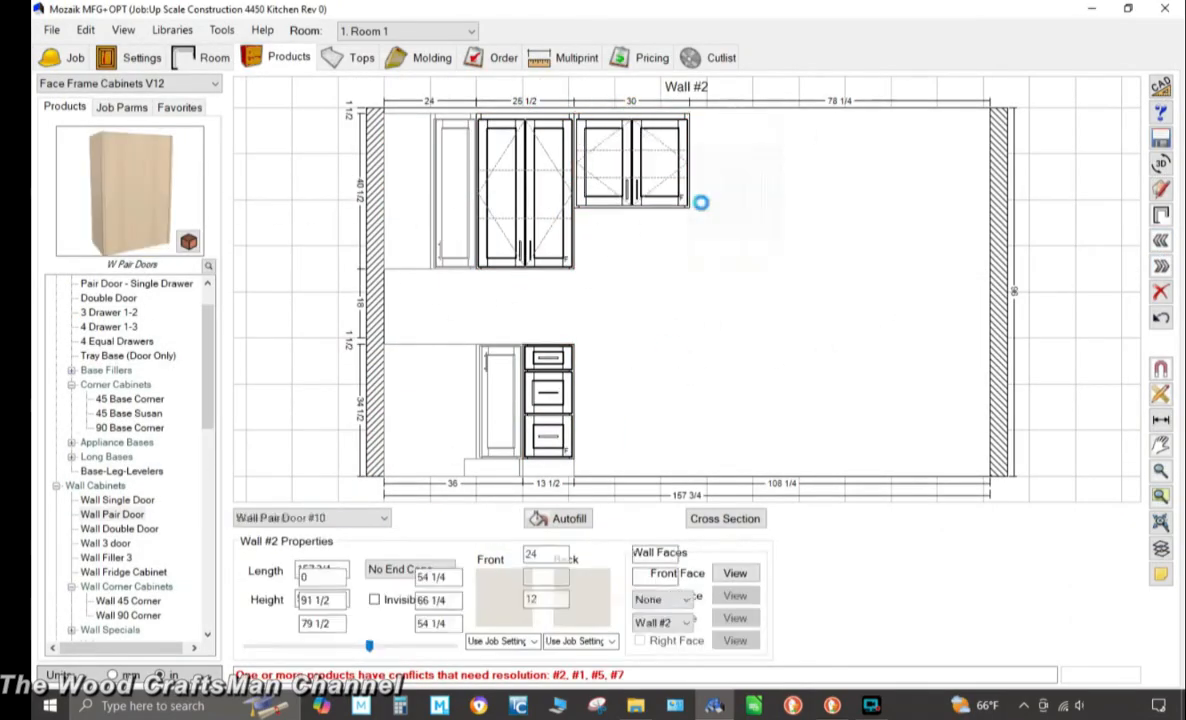
Add more upper and base cabinets and a tall fridge cabinet on Wall #2, setting widths of 25.5 and 38 inches
text(25.5)
click(680, 376)
drag(151, 328, 745, 400)
text(3025.5)
click(680, 300)
scroll(137, 434, down, 5)
drag(122, 572, 848, 274)
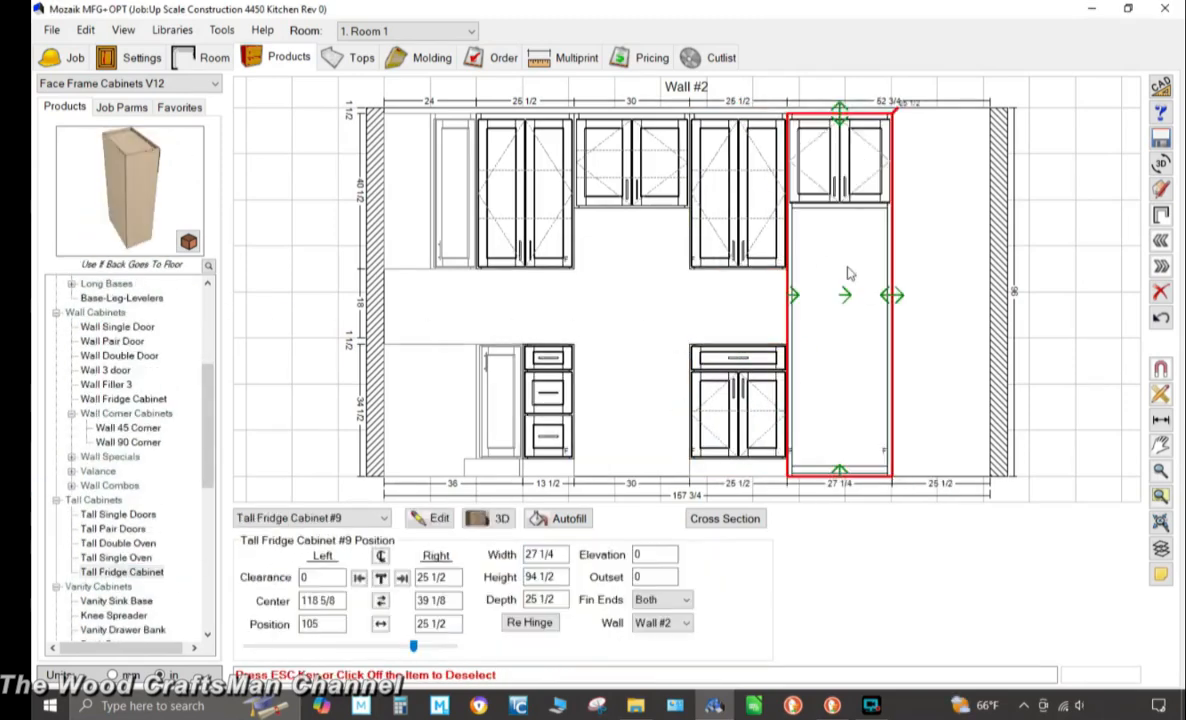
text(38)
click(645, 310)
Place a tall single-door cabinet beside the fridge cabinet and open it in the product editor
drag(118, 514, 955, 300)
click(538, 624)
click(430, 518)
click(401, 191)
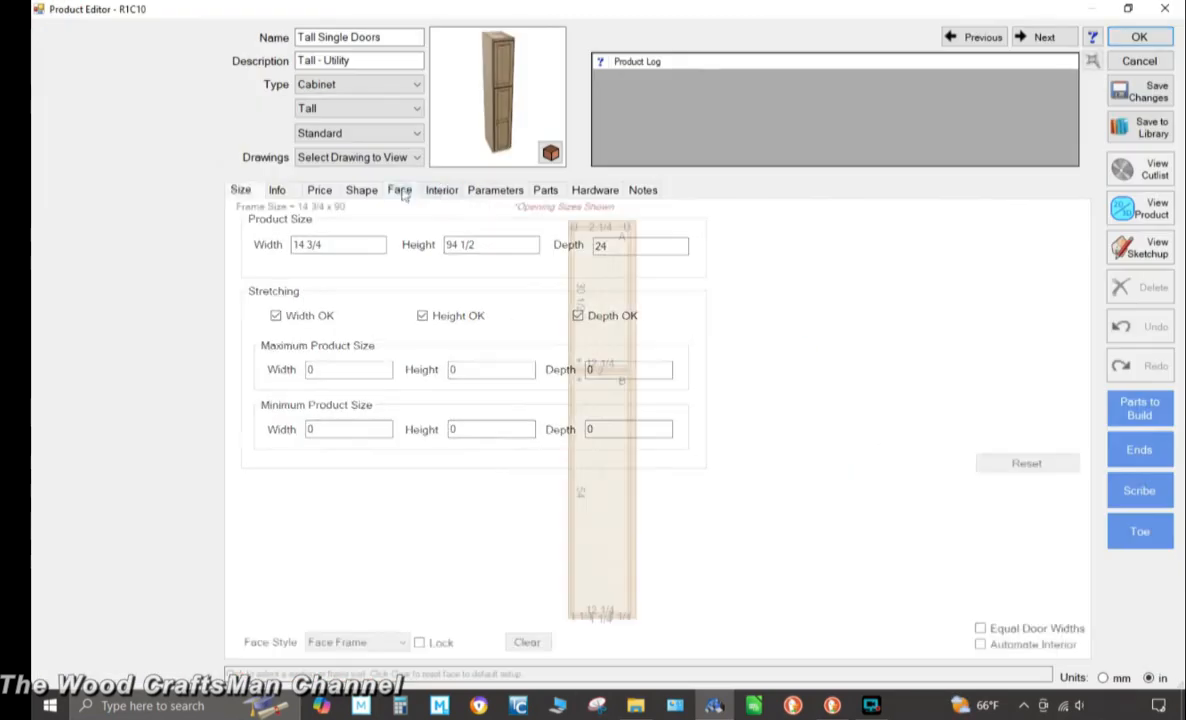
Edit the tall cabinet's face and interior sections, entering 3.25 for an opening
click(631, 420)
text(3.25)
click(442, 190)
click(606, 415)
key(Delete)
click(606, 288)
click(627, 469)
Adjust the tall cabinet's ends, preview the product in 3D and accept the changes
click(1067, 221)
click(688, 368)
click(677, 290)
click(1139, 449)
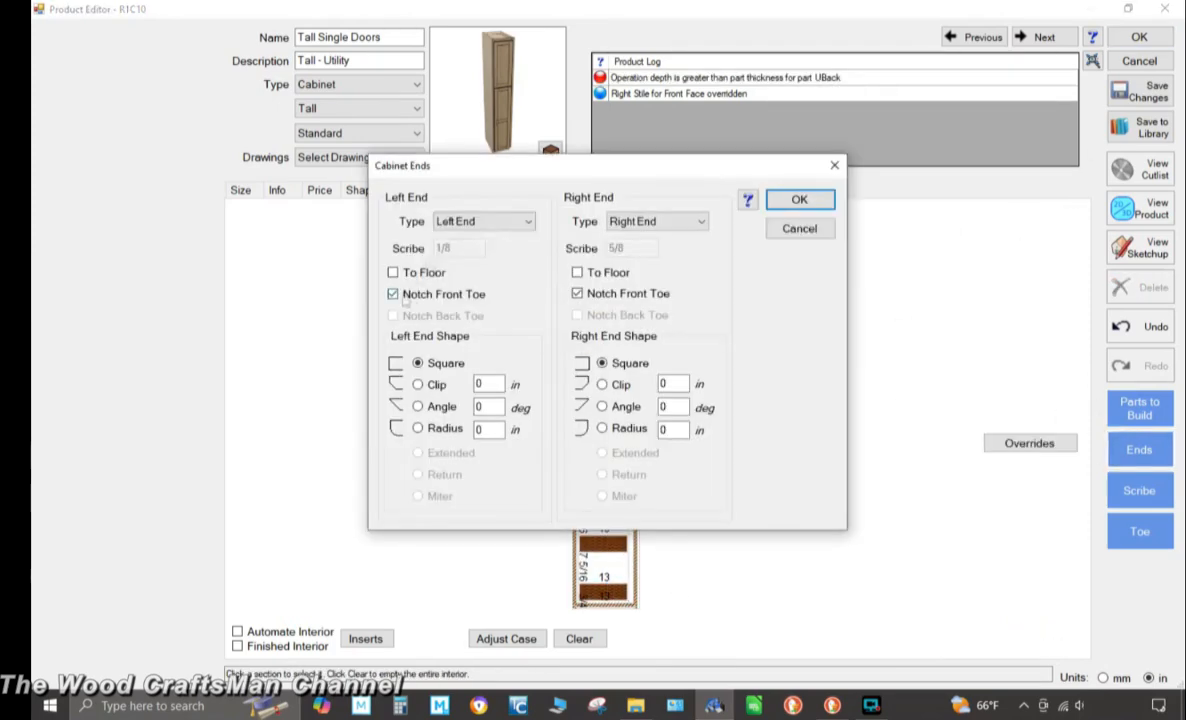
click(665, 277)
click(799, 200)
click(1140, 208)
click(741, 50)
click(1139, 37)
Adjust the pair-door single-drawer base cabinet's interior and ends, preview it and accept
click(858, 290)
click(525, 190)
click(683, 598)
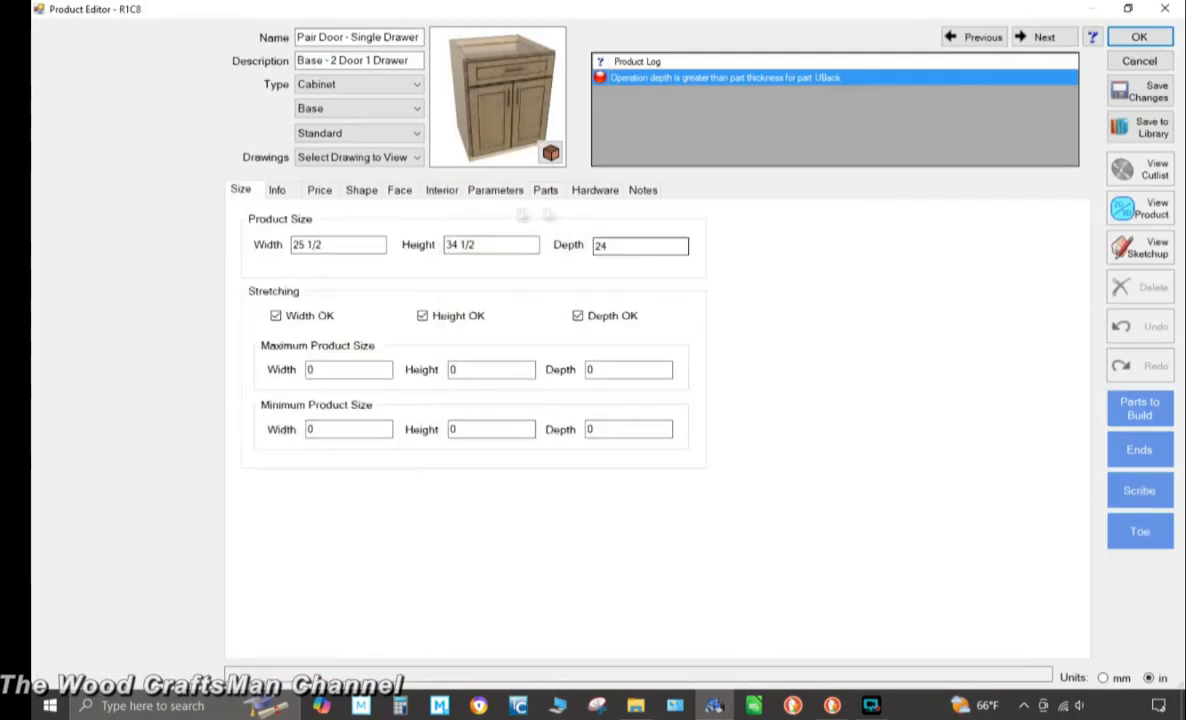
click(442, 190)
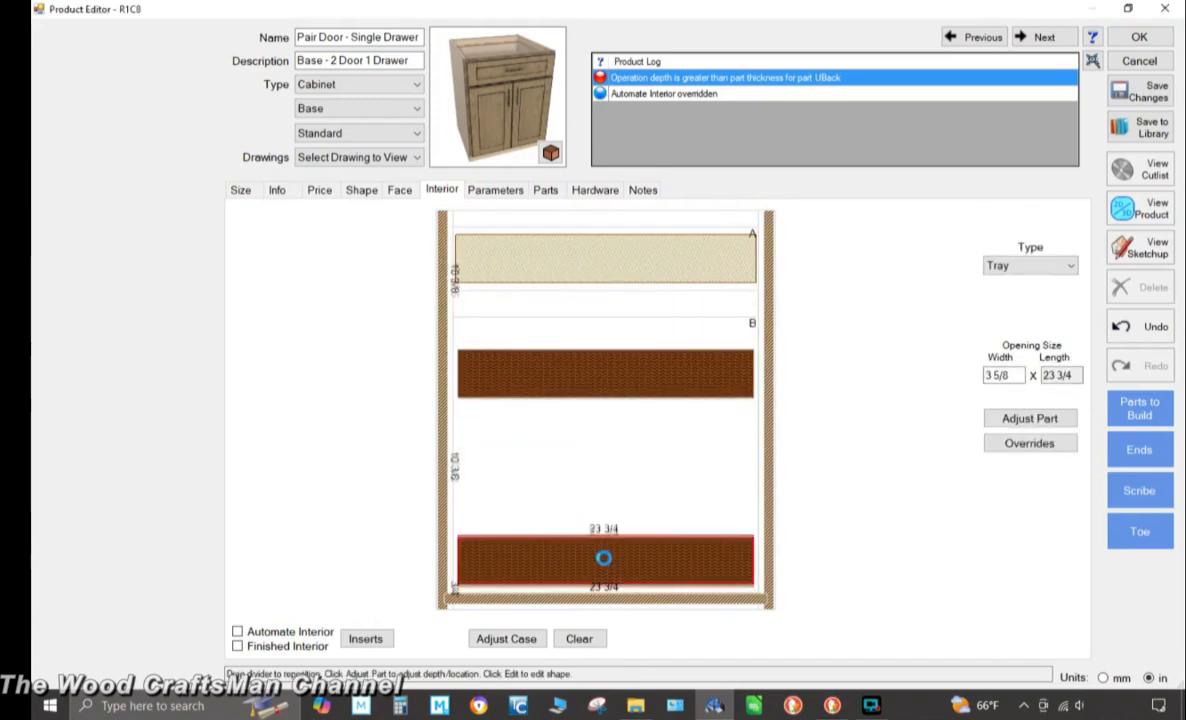
click(1140, 208)
click(1139, 449)
click(579, 272)
click(799, 200)
click(744, 51)
click(1139, 37)
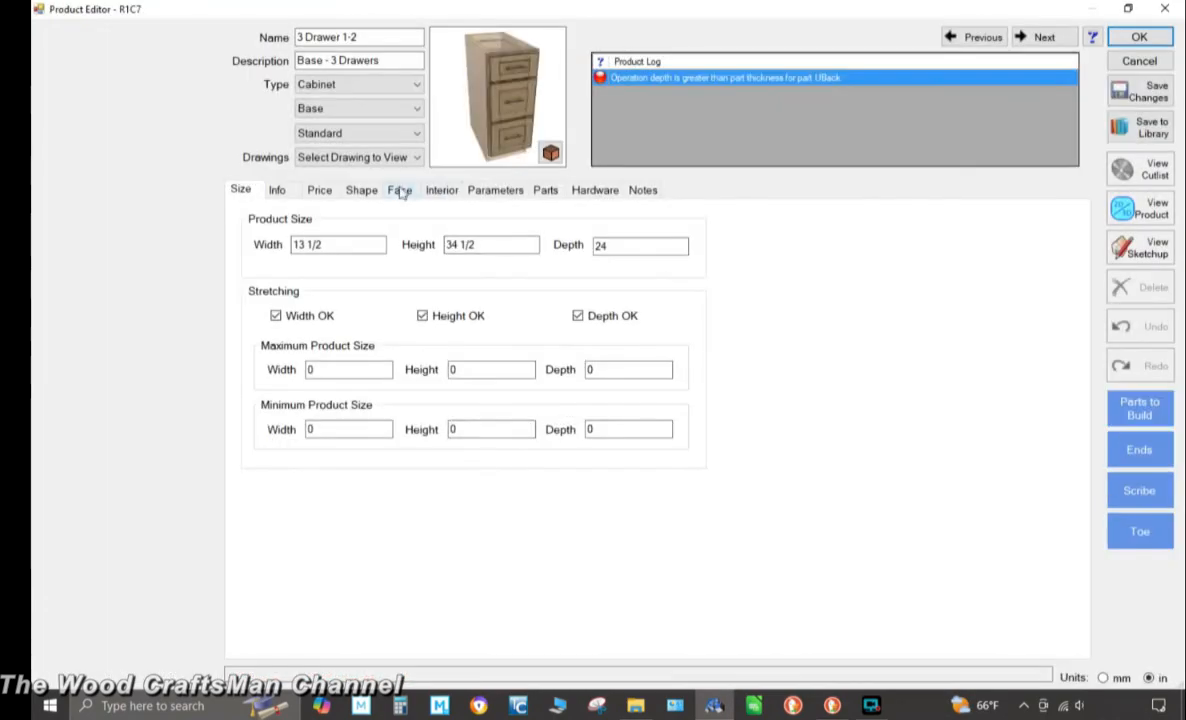
Adjust the three-drawer base cabinet's ends, preview it in 3D and accept
click(1139, 449)
click(677, 222)
click(799, 200)
click(1140, 208)
scroll(427, 352, up, 3)
drag(427, 352, 566, 387)
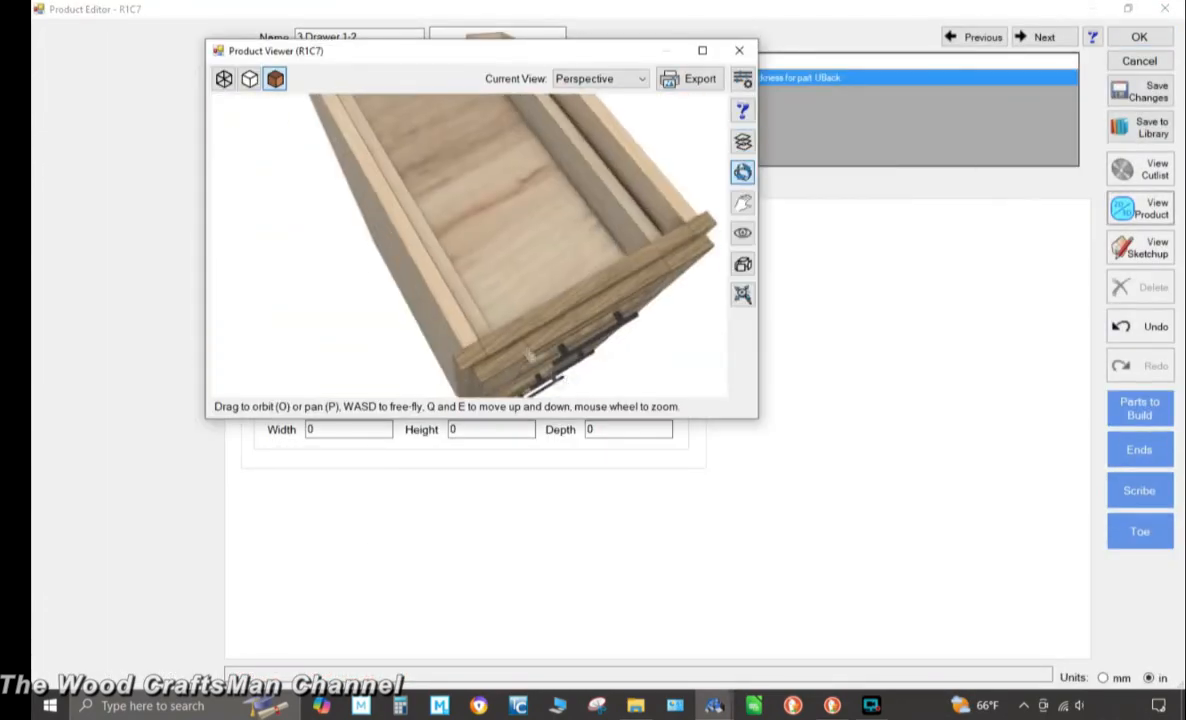
click(741, 50)
click(1139, 37)
key(Escape)
Place appliances on Wall #2, entering 124 as a position dimension
drag(107, 184, 632, 246)
drag(125, 210, 858, 345)
text(124)
key(Return)
Add outlets and switches from the Electrical favorites to the wall, positioning one at 60.5
click(1161, 240)
drag(151, 173, 577, 400)
click(181, 135)
click(150, 191)
drag(100, 158, 487, 315)
text(60.560.5)
key(Escape)
click(181, 135)
click(130, 163)
drag(100, 158, 592, 299)
key(Escape)
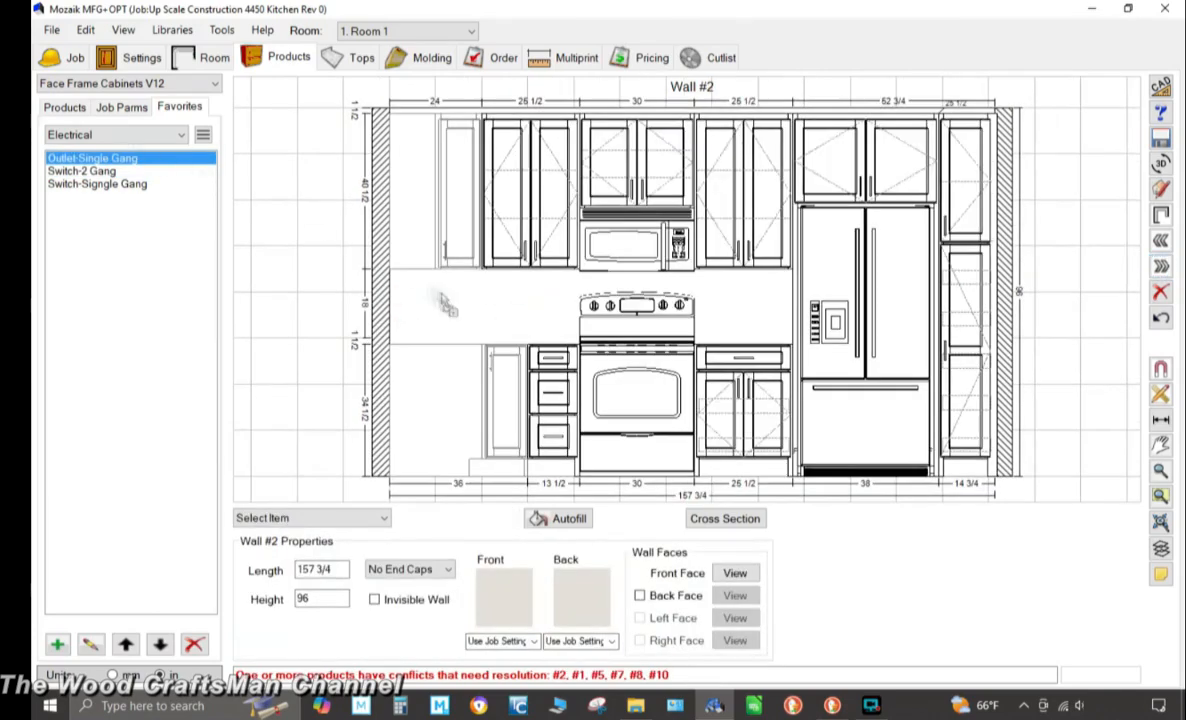
Edit the end base cabinets' side properties, changing their side types in the Shape view
double_click(367, 196)
click(309, 432)
click(1018, 292)
click(1013, 376)
click(1017, 393)
click(781, 310)
drag(600, 162, 281, 155)
click(889, 191)
click(880, 432)
click(1016, 393)
click(781, 310)
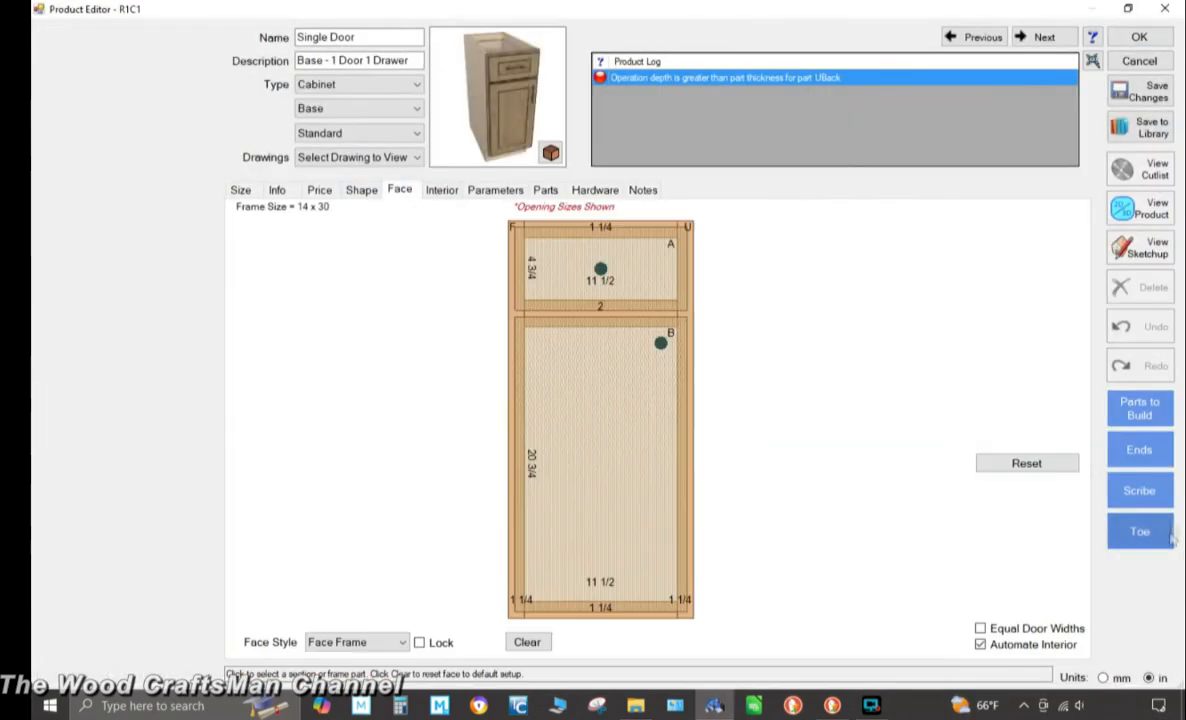
Set the single-door base cabinet's left side type to Applied Door in the Shape view
click(441, 190)
click(678, 304)
click(361, 190)
click(505, 432)
click(1017, 291)
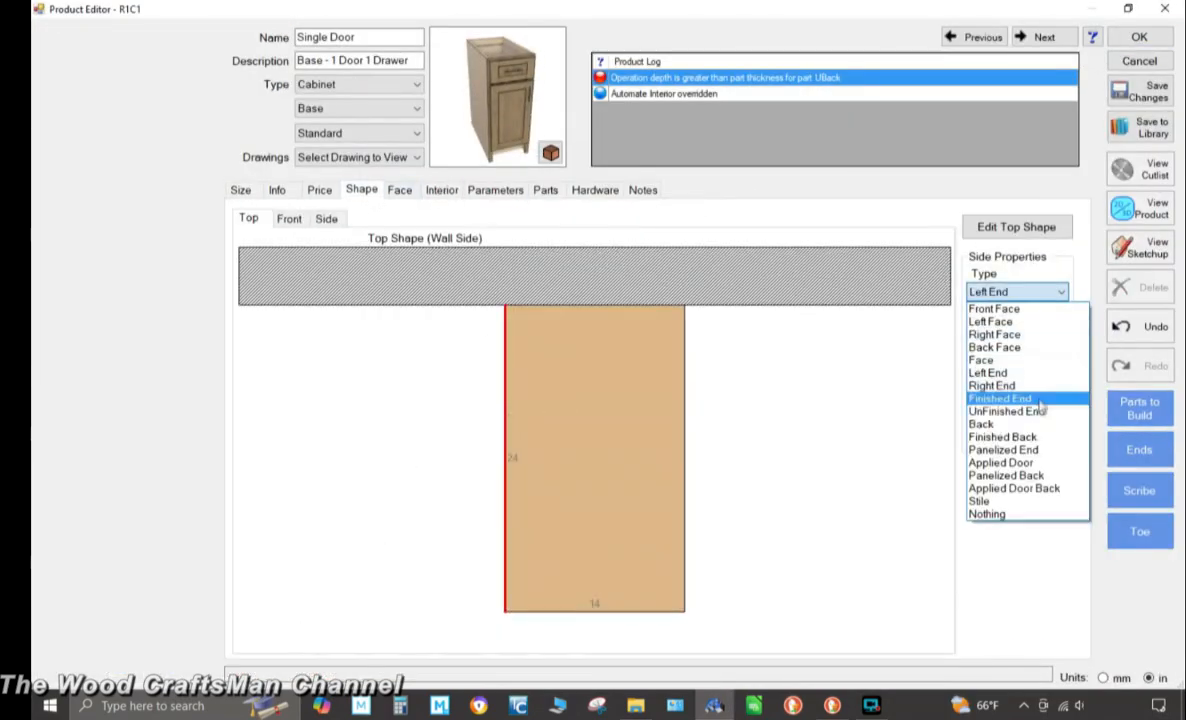
click(1014, 458)
click(1017, 393)
click(609, 251)
click(781, 310)
drag(667, 312, 701, 490)
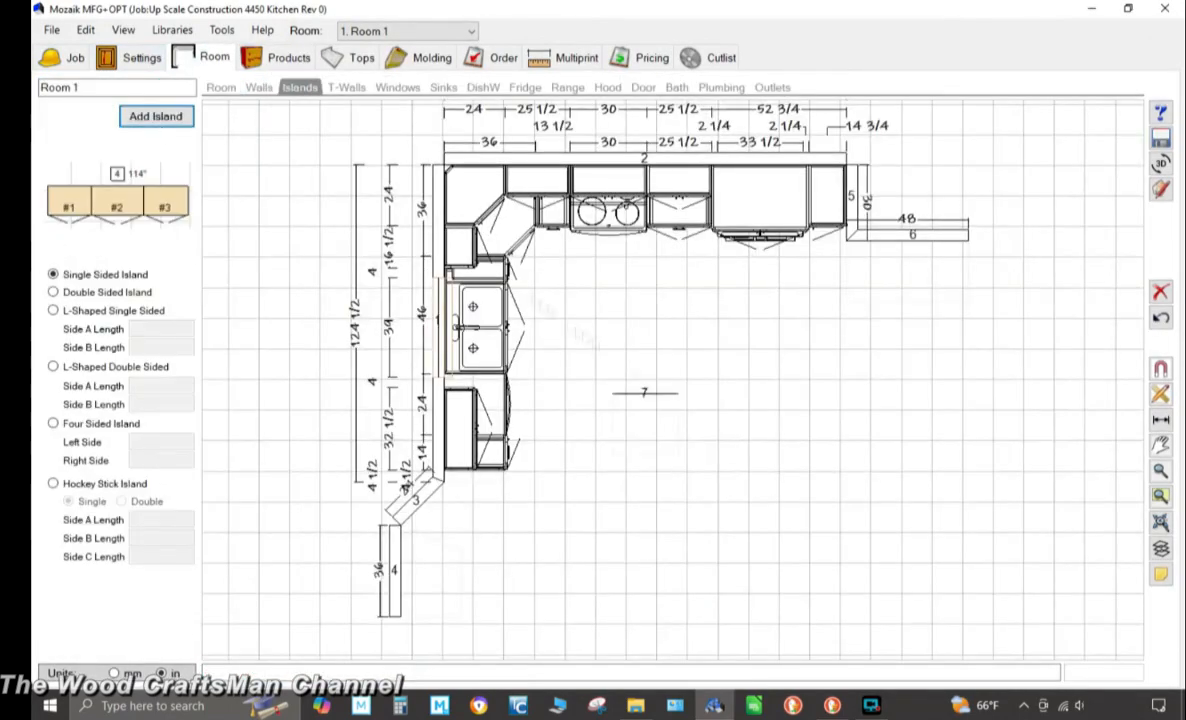
click(644, 393)
Set the selected wall's rotation to 270
double_click(62, 284)
text(270)
key(Return)
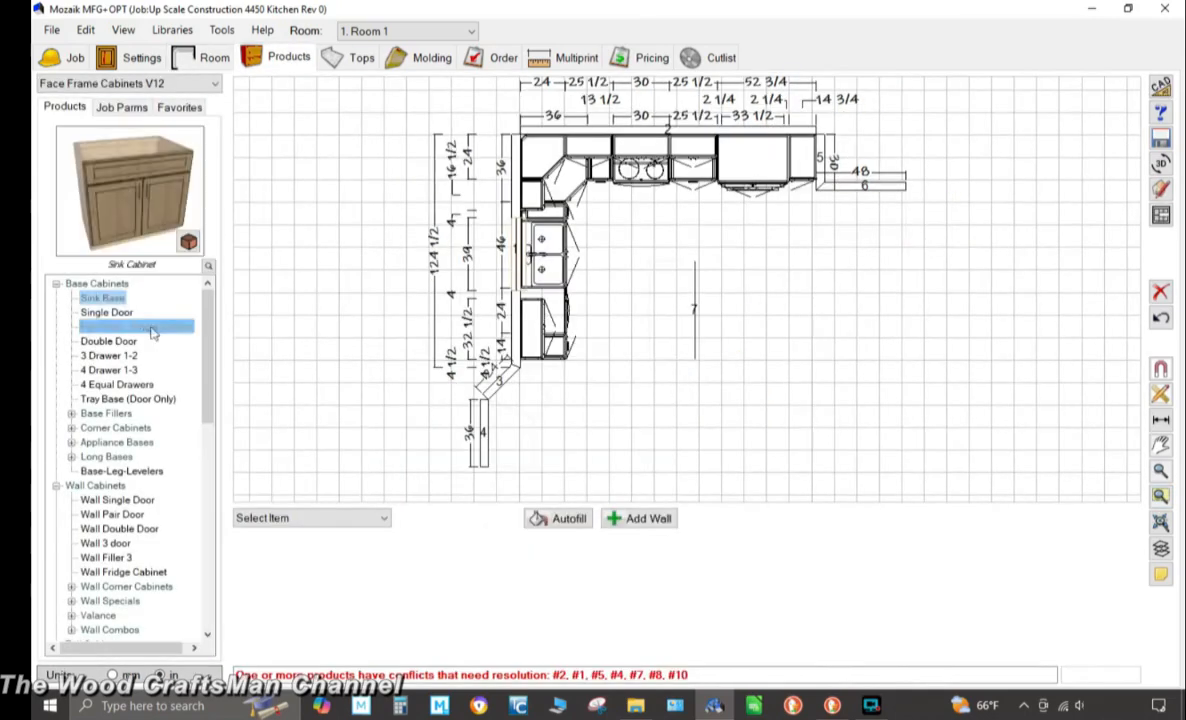
Confirm the wall position and open the double-door base cabinet's panel section editor
click(675, 300)
double_click(675, 300)
click(399, 190)
click(551, 333)
click(444, 366)
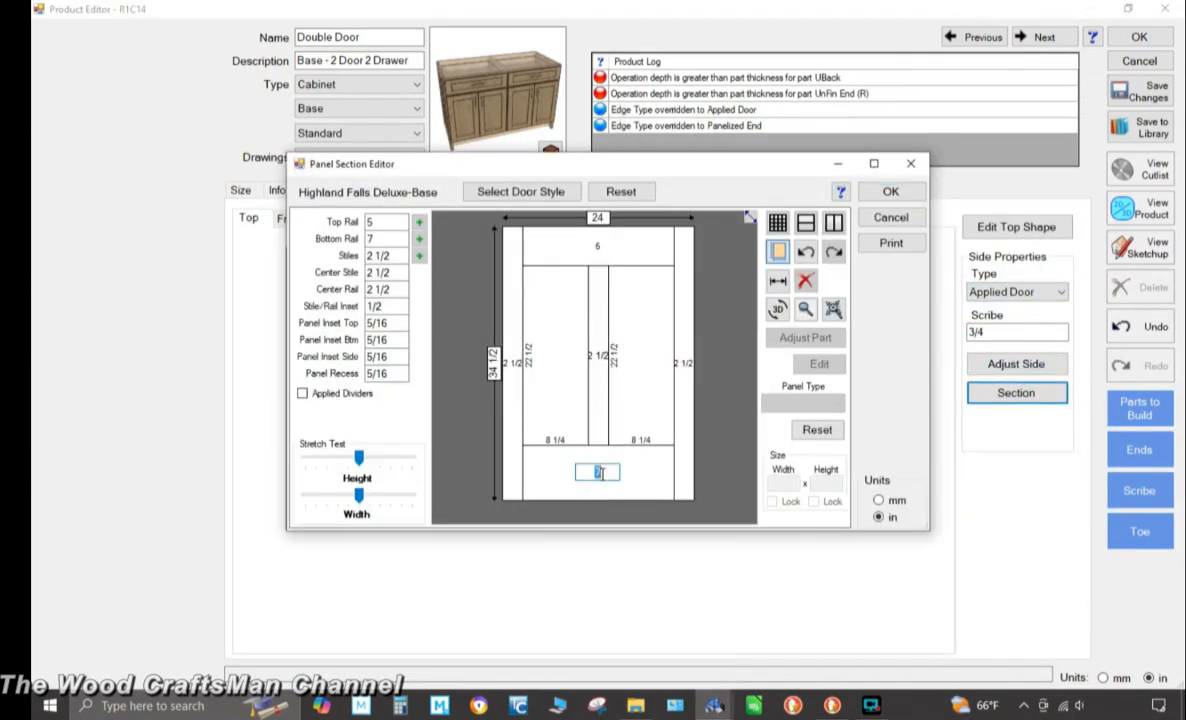
Set the double-door base's side to Applied Door, confirm its case adjustments and view its section
click(1023, 292)
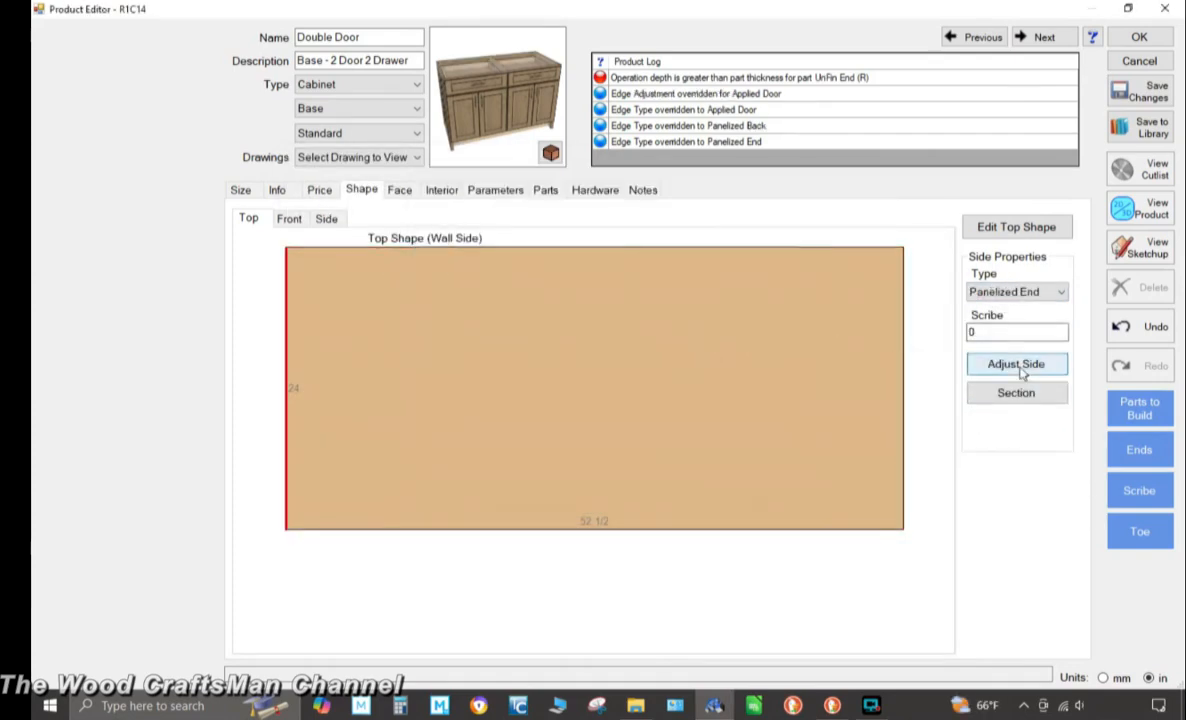
click(1016, 364)
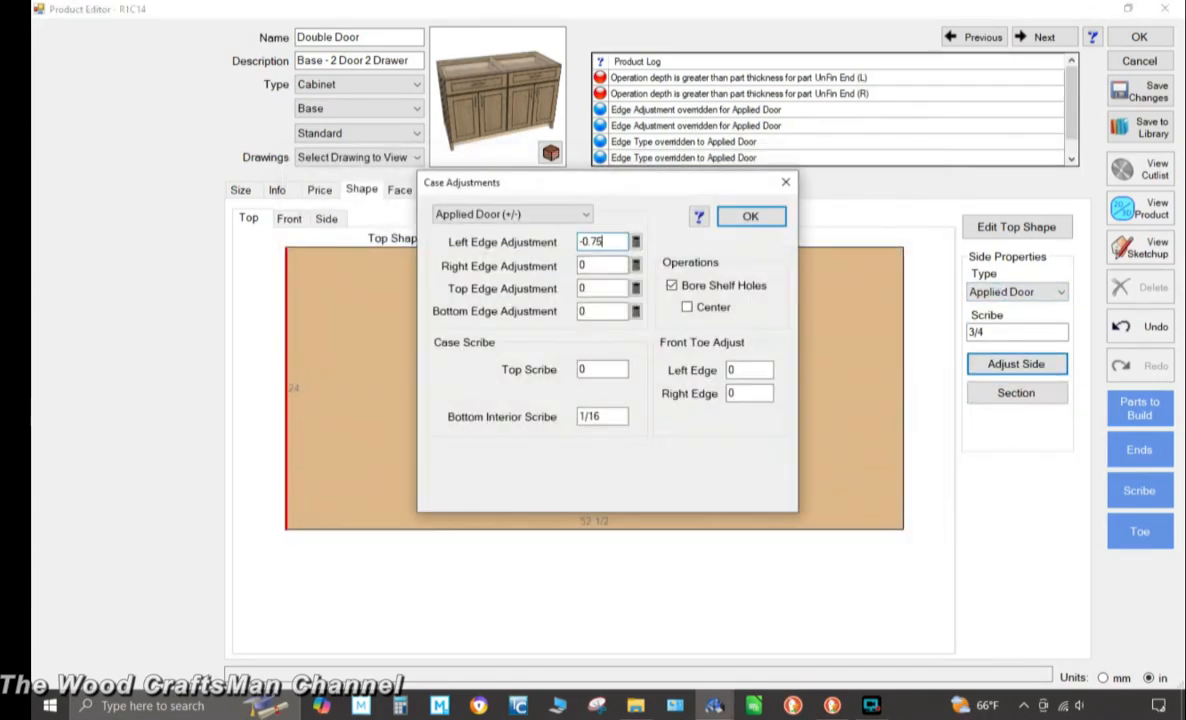
click(749, 214)
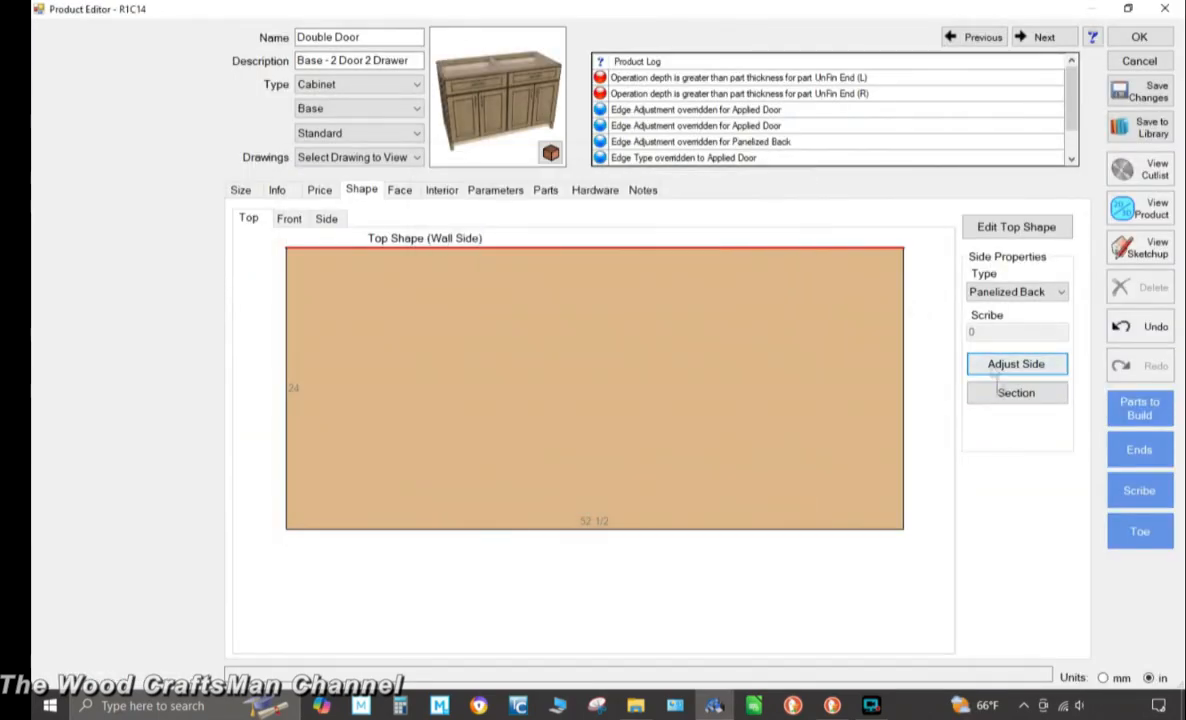
click(1016, 393)
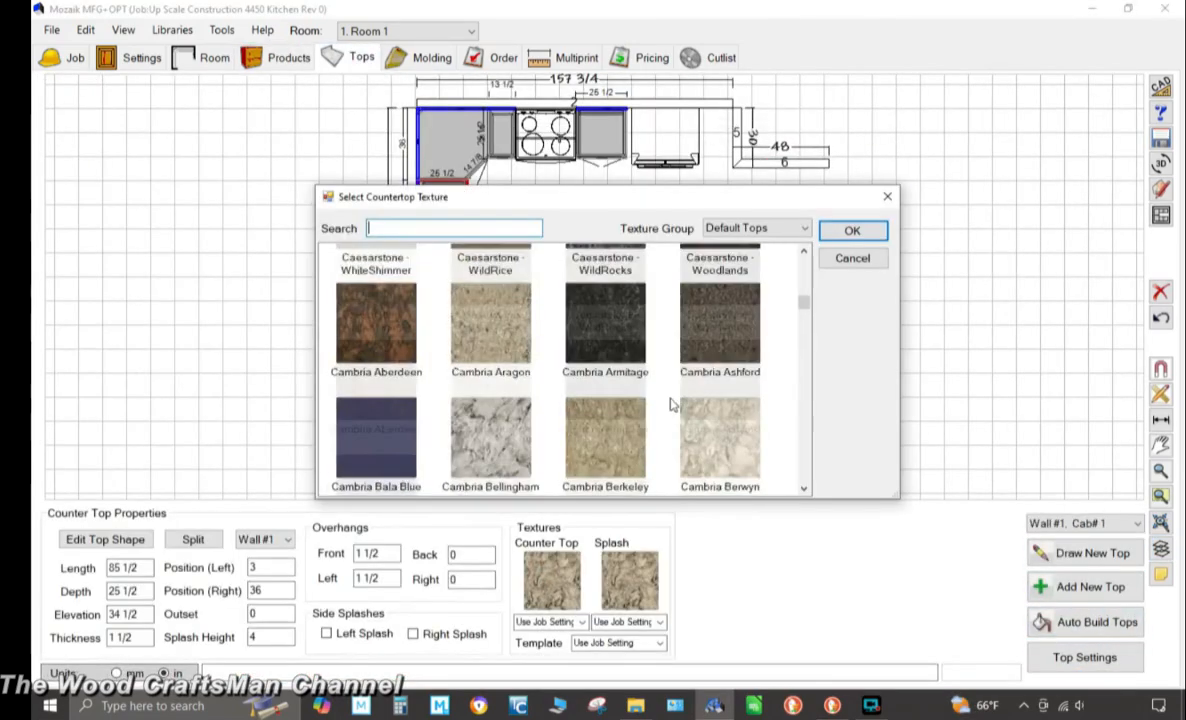
Edit the backsplash top shape on Wall #2 and accept the edits
scroll(729, 333, up, 3)
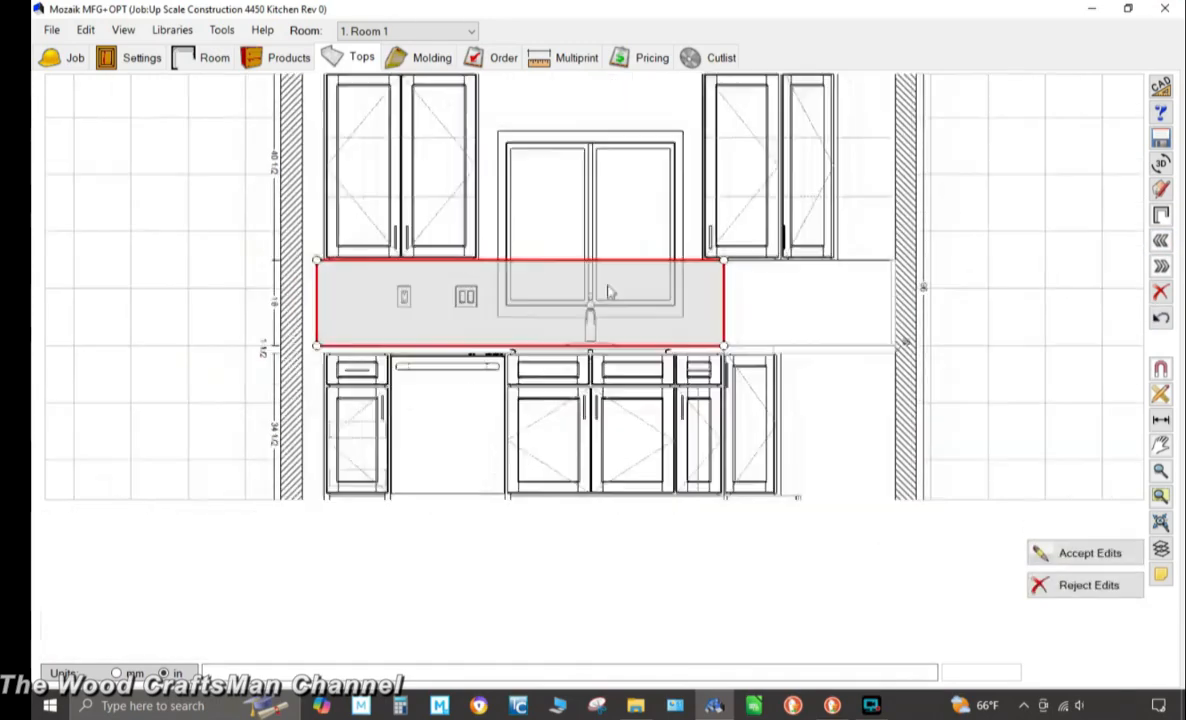
scroll(610, 291, up, 2)
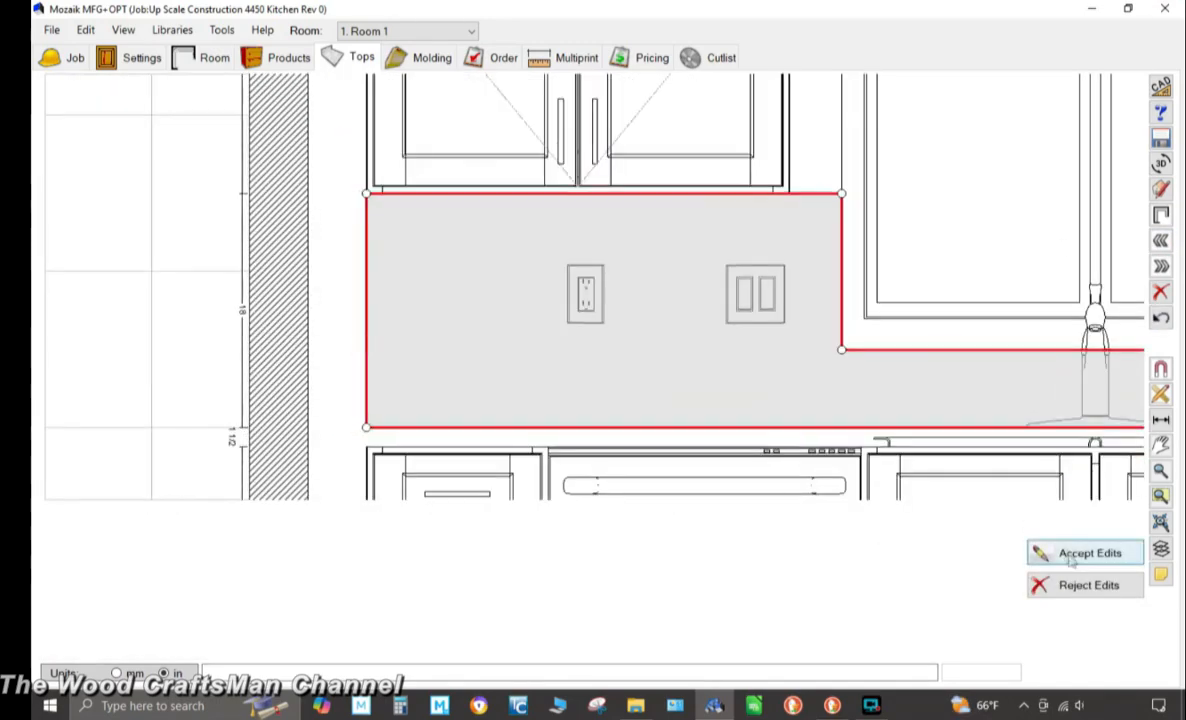
click(1088, 553)
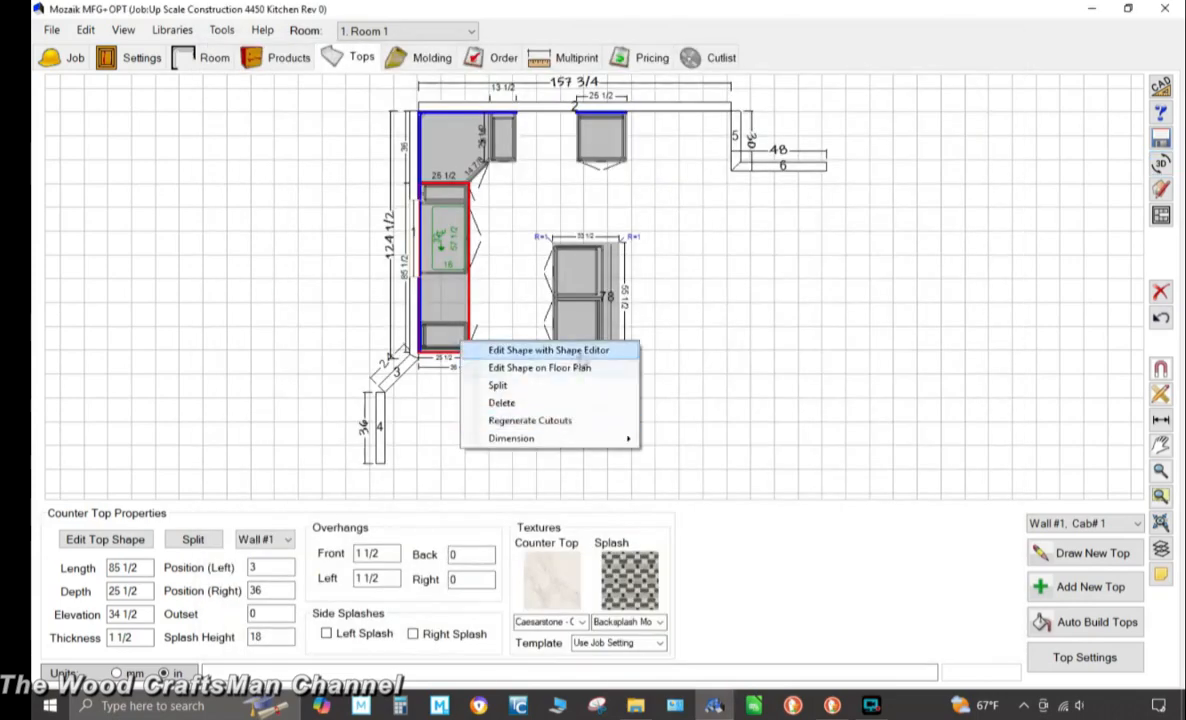
Edit the left-run countertop's shape with the Shape Editor
click(580, 352)
click(913, 117)
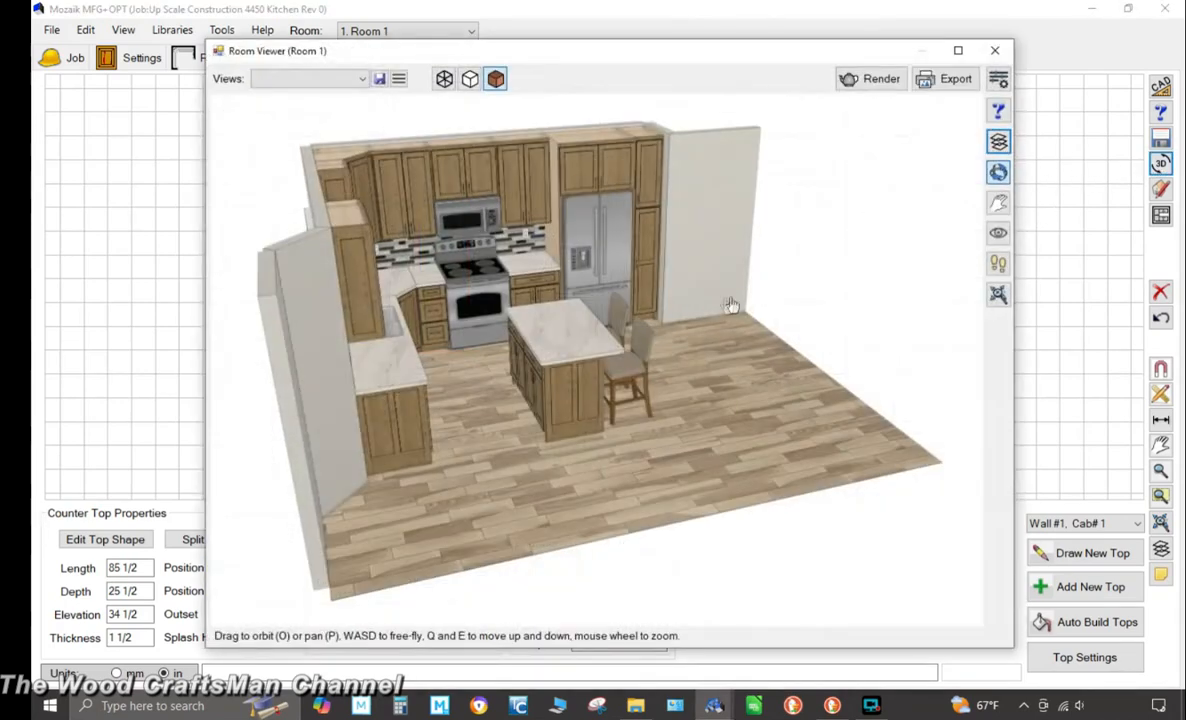
drag(731, 305, 435, 378)
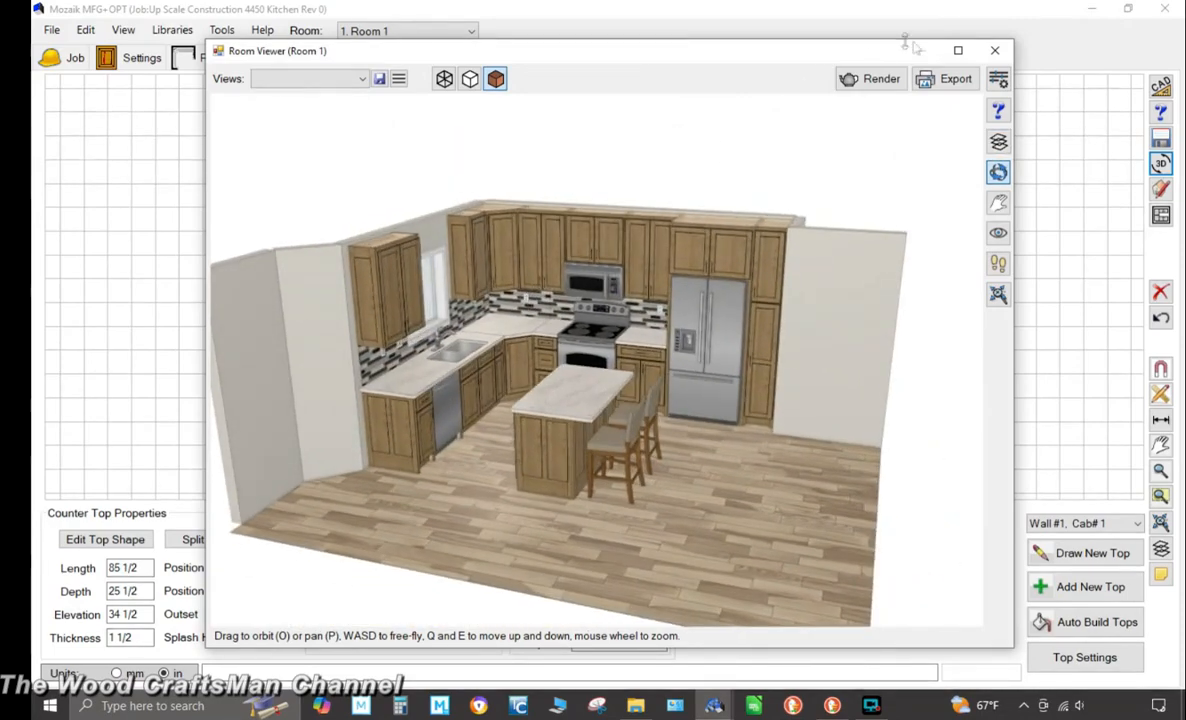
Examine the finished kitchen in the 3D room viewer
click(958, 50)
scroll(609, 297, up, 8)
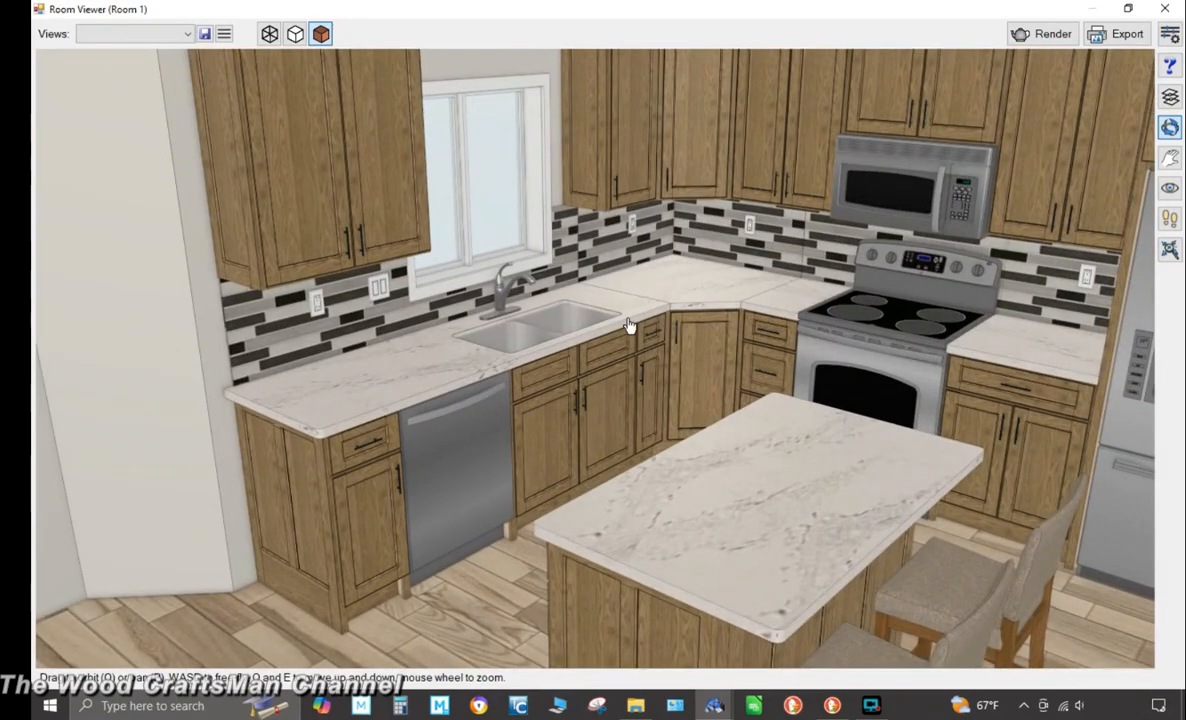
scroll(622, 321, down, 5)
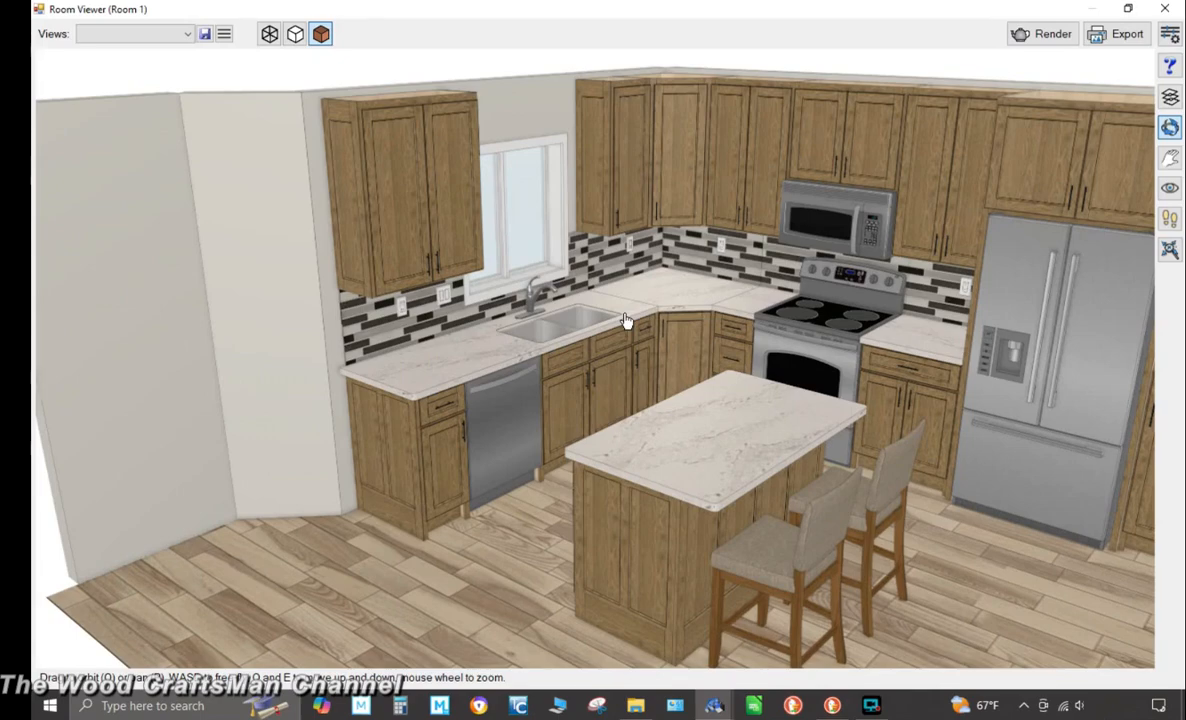
click(1165, 8)
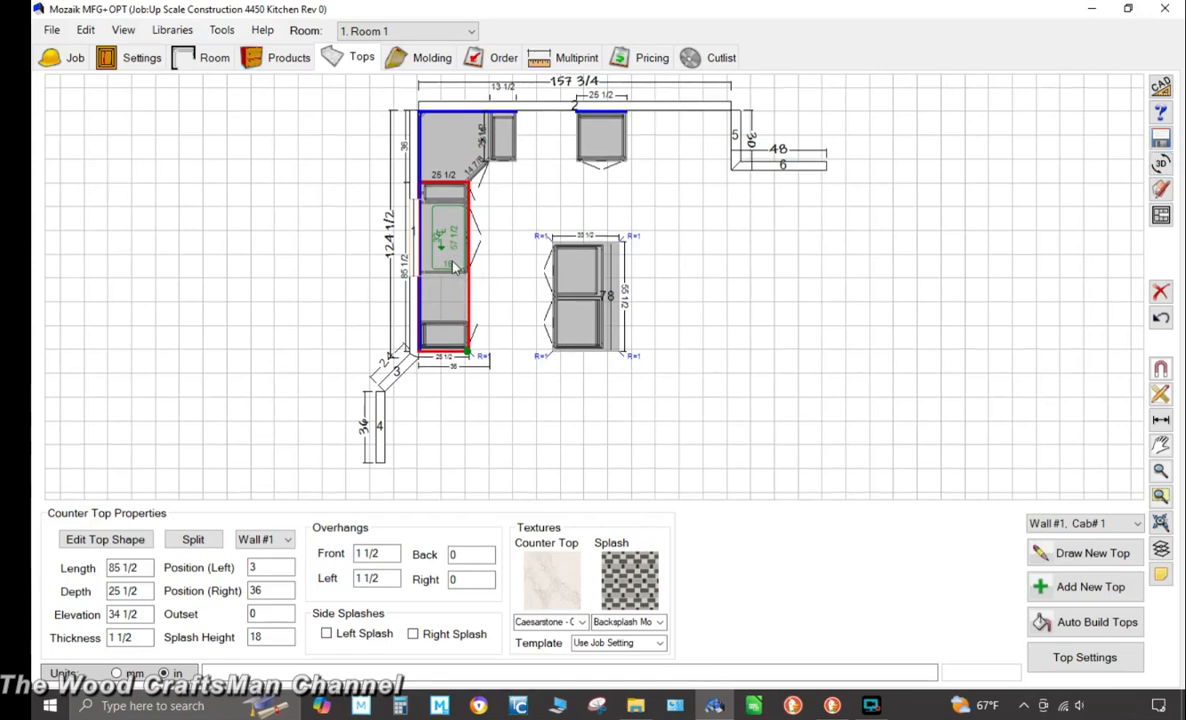
Regenerate the cutouts on the left-run countertop
right_click(445, 252)
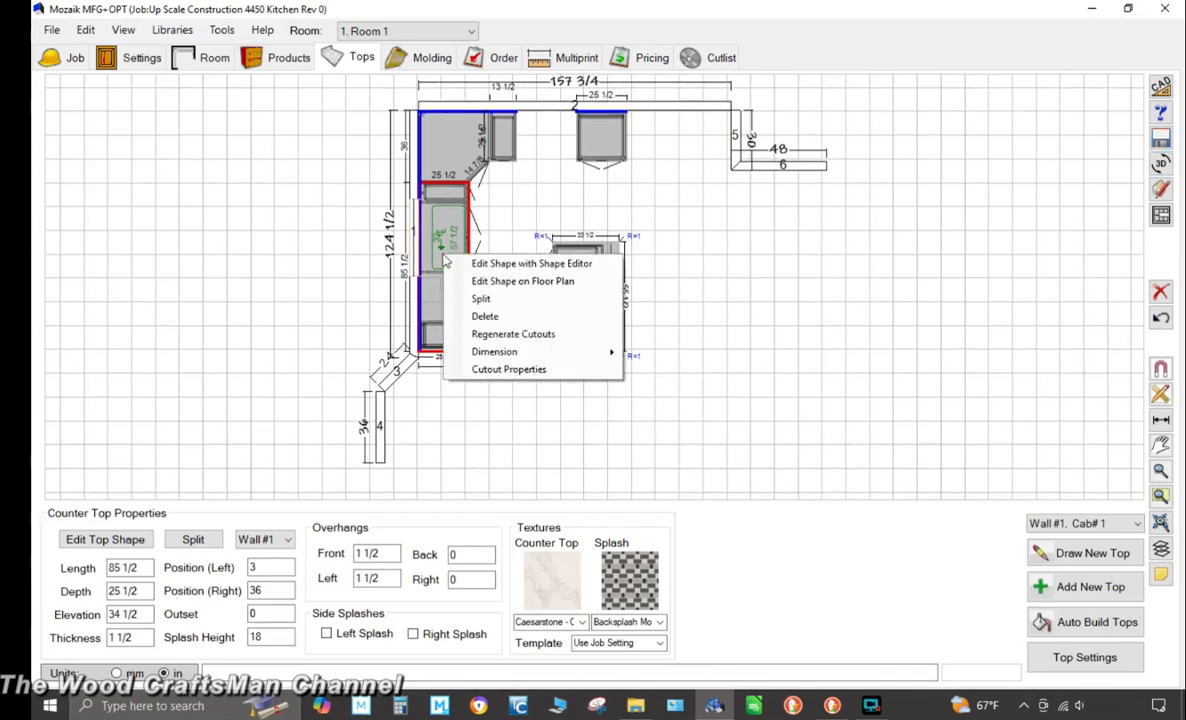
click(540, 333)
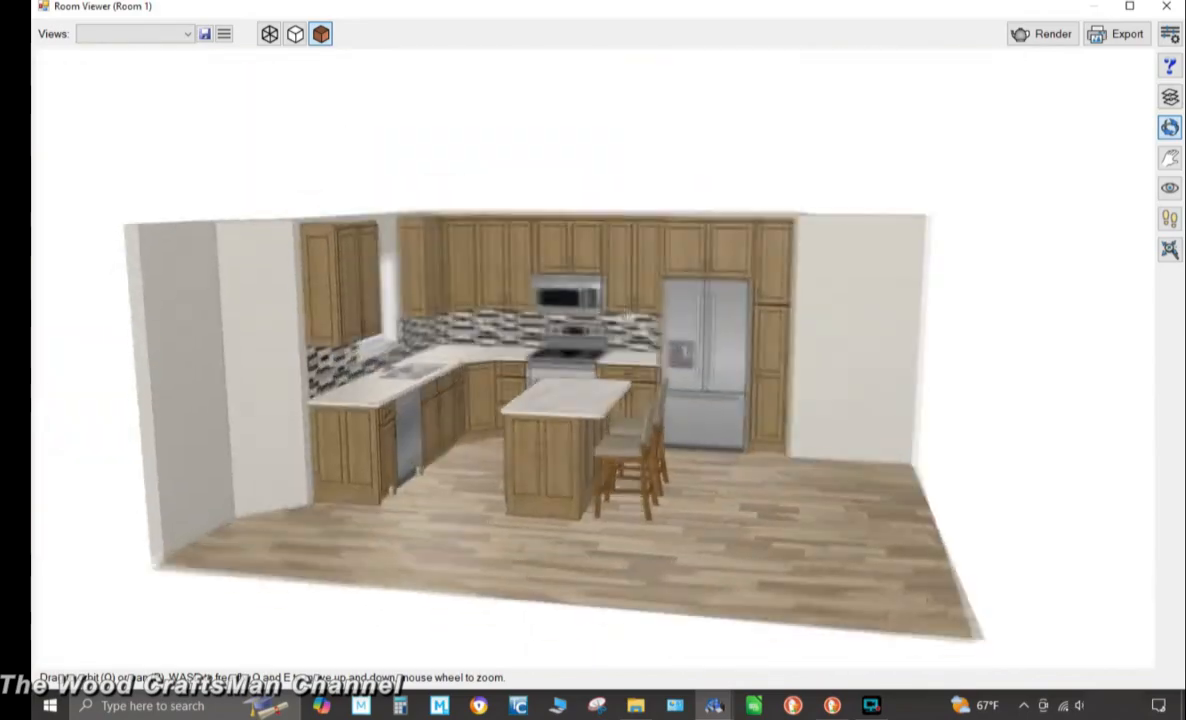
Override the cabinet material template so the finished end (FEnd) uses 1/4 Rift Cut Red Oak 2-Sided with CE Oak PS-1001 texture
drag(627, 315, 1130, 112)
scroll(700, 280, up, 5)
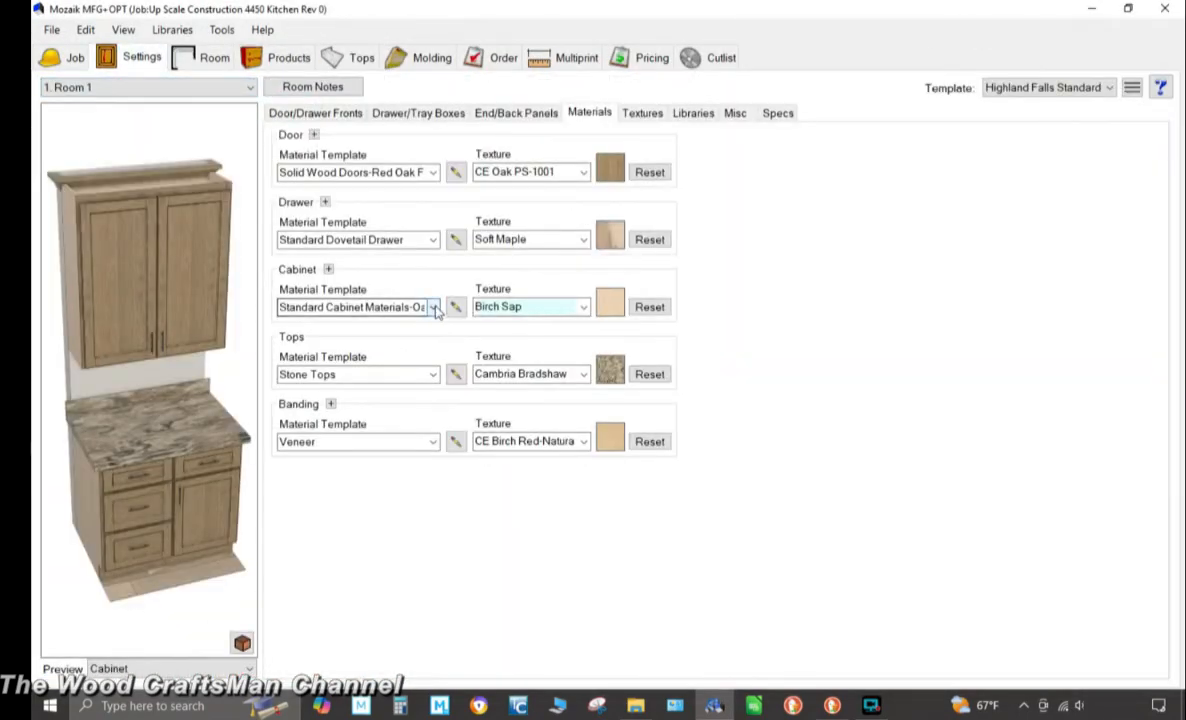
click(453, 307)
scroll(776, 330, up, 5)
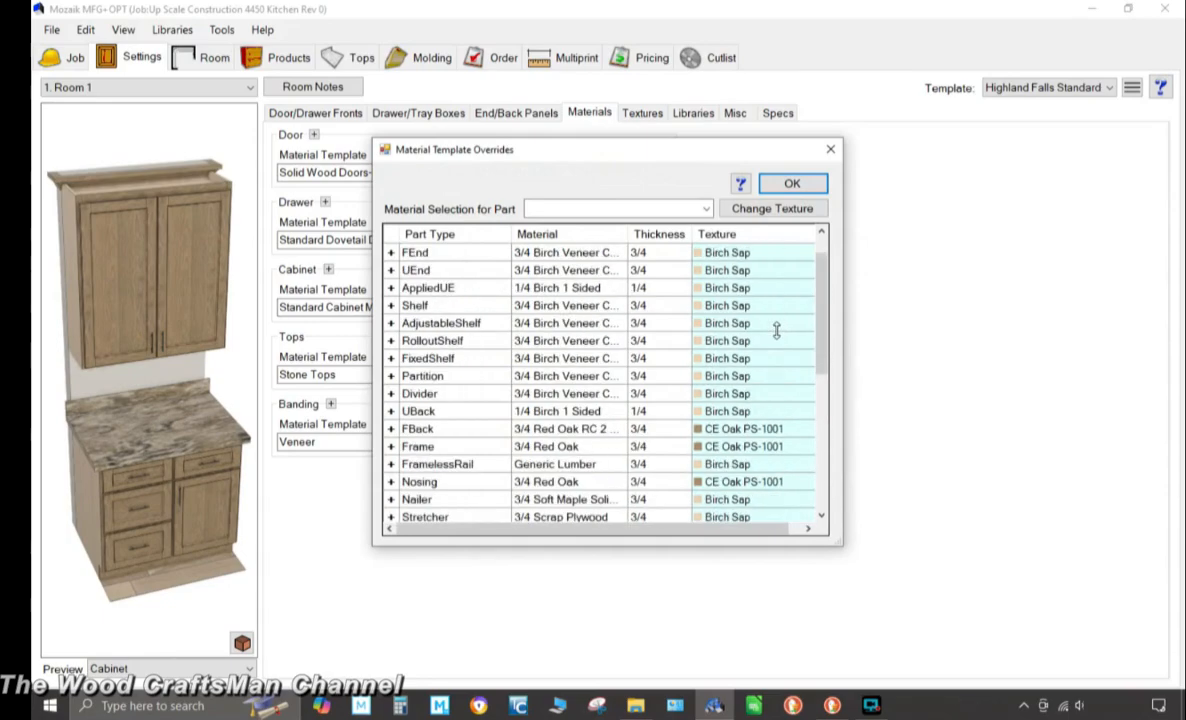
scroll(776, 330, up, 1)
drag(558, 153, 586, 155)
click(610, 290)
click(734, 211)
click(678, 509)
click(800, 211)
scroll(680, 339, down, 10)
click(585, 397)
click(881, 233)
click(829, 187)
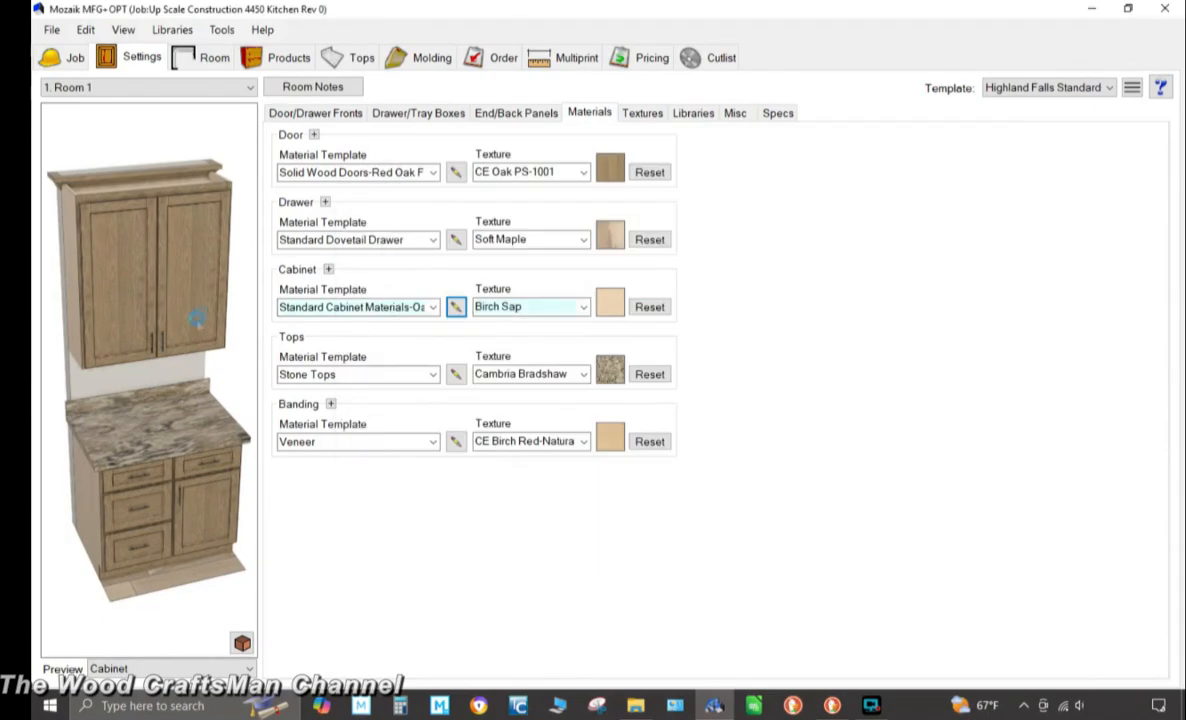
Inspect the tall fridge cabinet in the product viewer, switching it to the Perspective view and orbiting around it
click(285, 58)
click(770, 164)
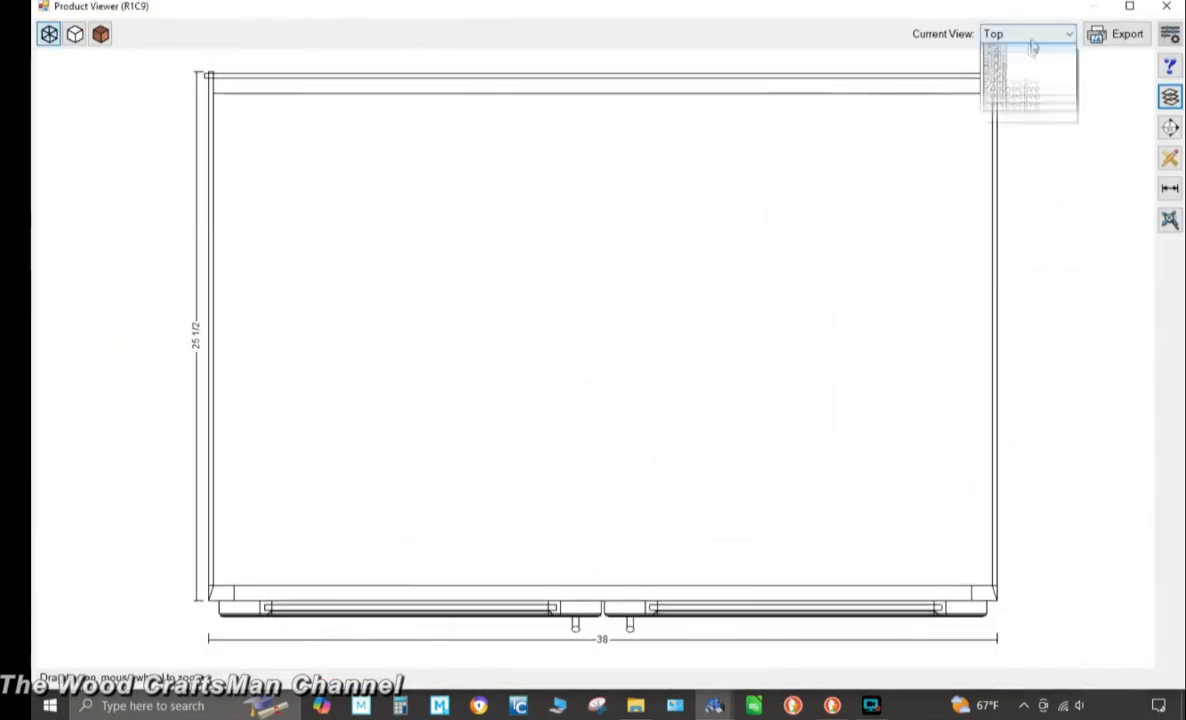
click(1033, 36)
click(1016, 62)
drag(521, 307, 615, 637)
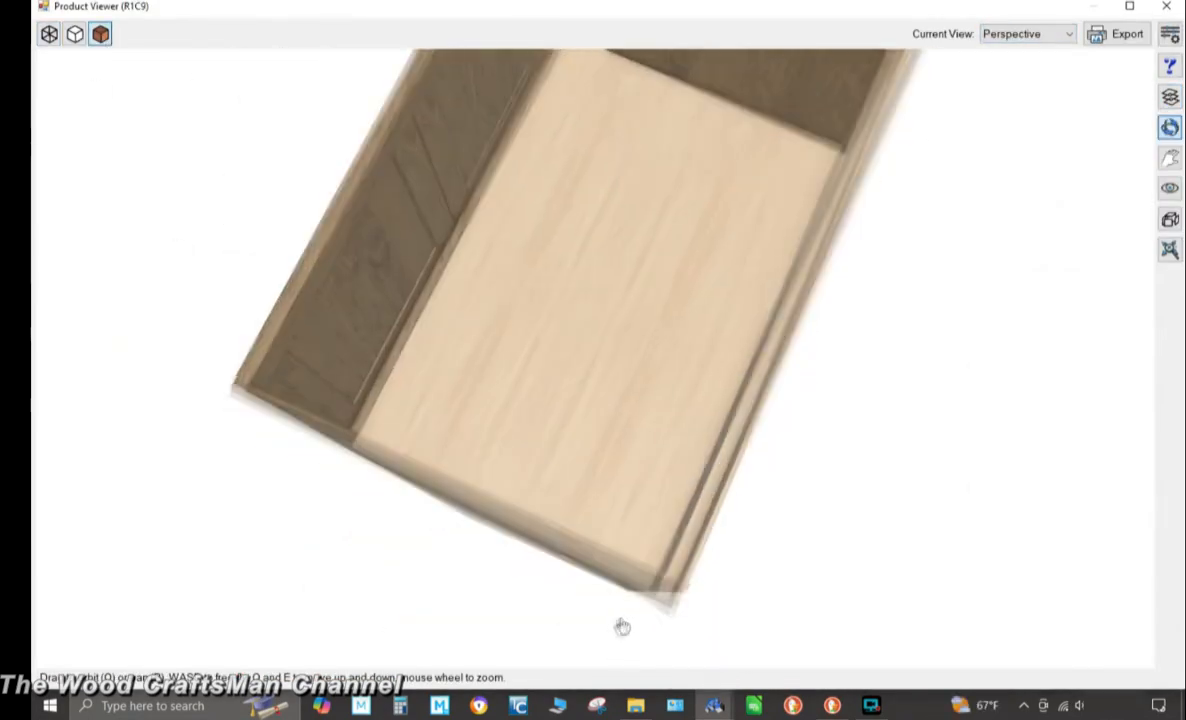
click(1166, 7)
click(140, 57)
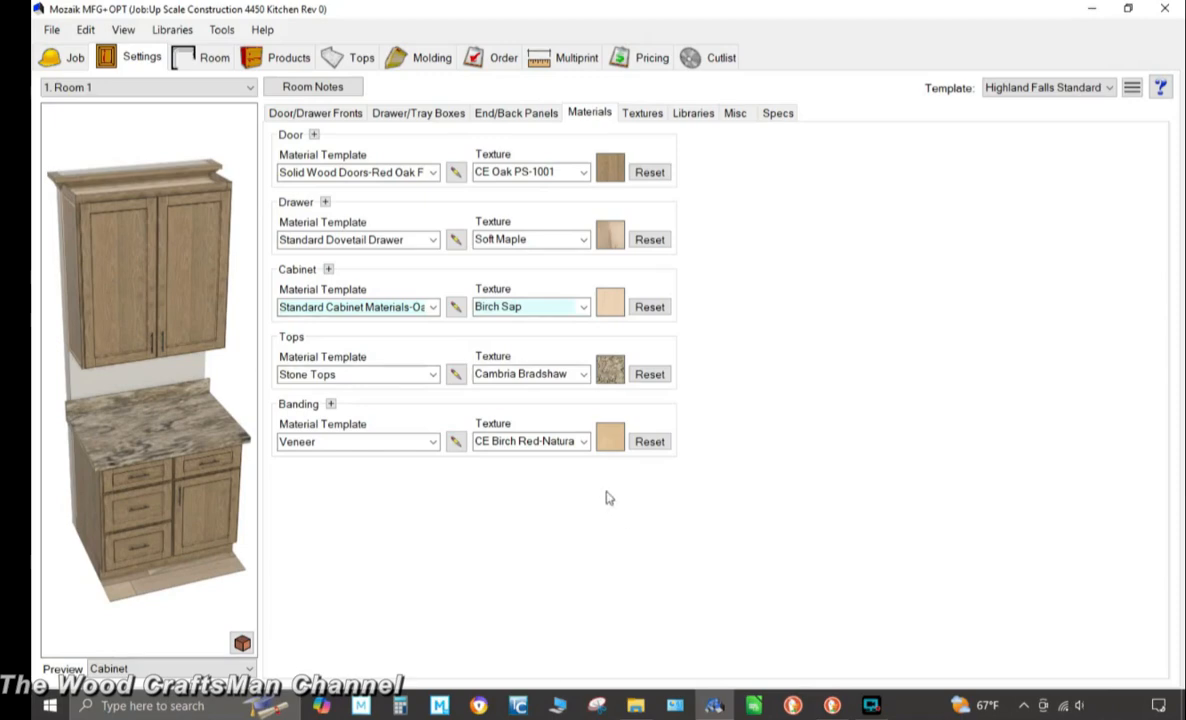
click(455, 239)
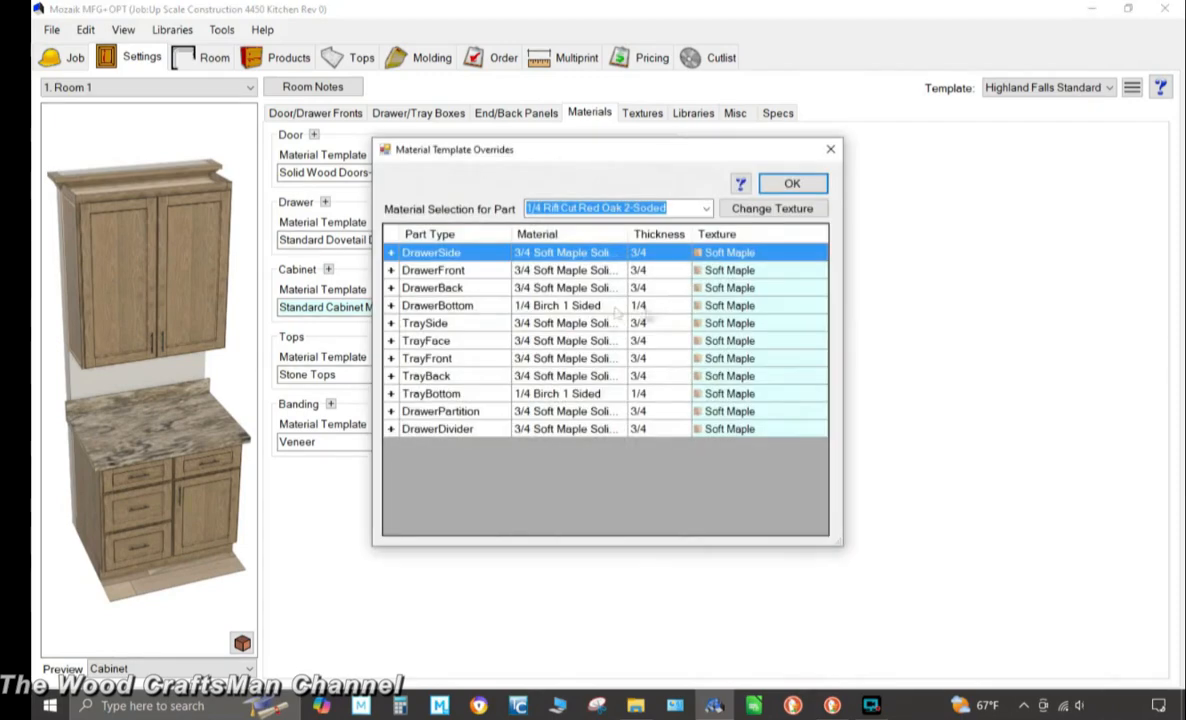
key(Escape)
Reapply the 1/4 Rift Cut Red Oak 2-Sided material to the cabinet finished-end override and accept the overrides
click(455, 307)
click(498, 289)
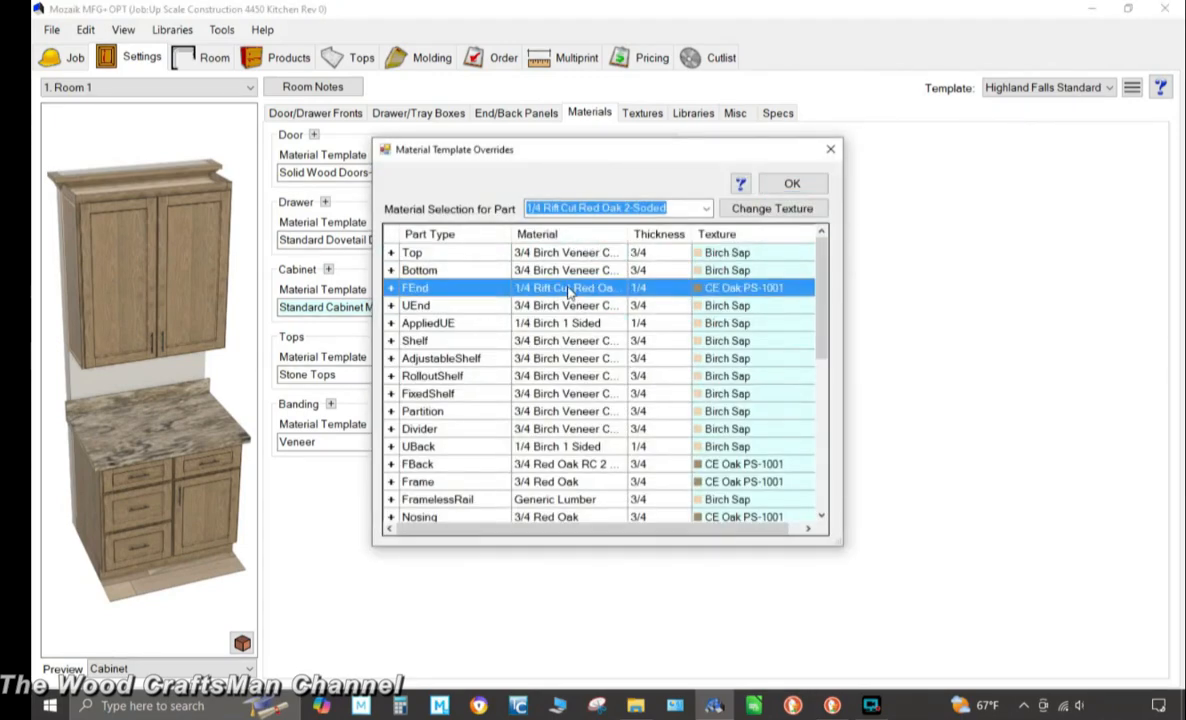
click(702, 208)
click(597, 533)
click(792, 184)
Inspect the tall fridge cabinet in the product viewer, orbiting and toggling its layers
click(288, 58)
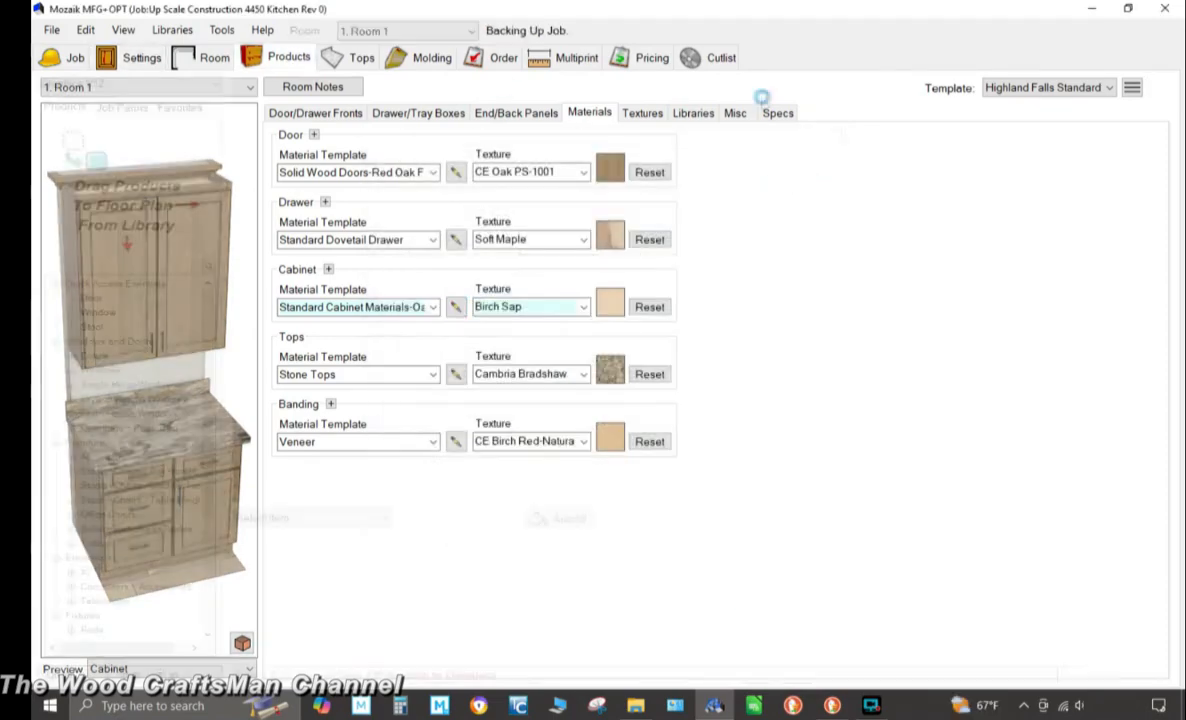
click(124, 192)
drag(620, 385, 500, 400)
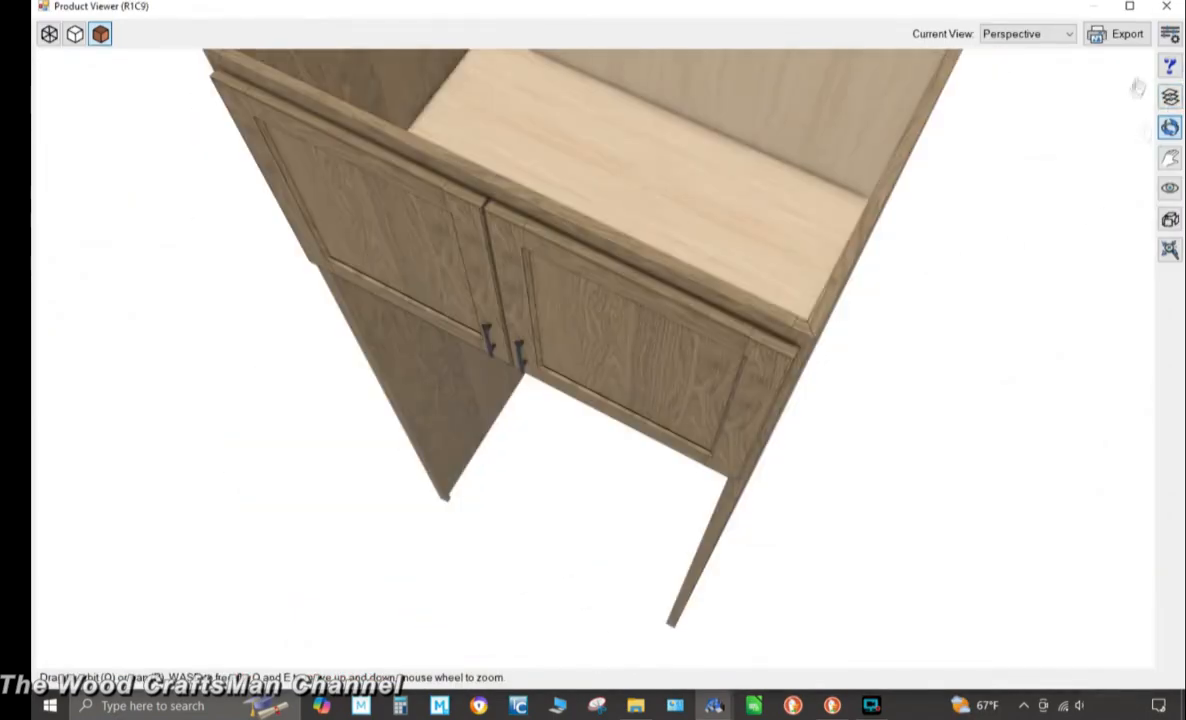
click(1170, 97)
click(643, 540)
click(748, 139)
scroll(580, 300, down, 5)
drag(420, 270, 553, 160)
click(1166, 6)
Set the job's Scribes parameters BackTopScribeT and BackTopScribeW to 2
key(Escape)
click(122, 107)
click(56, 246)
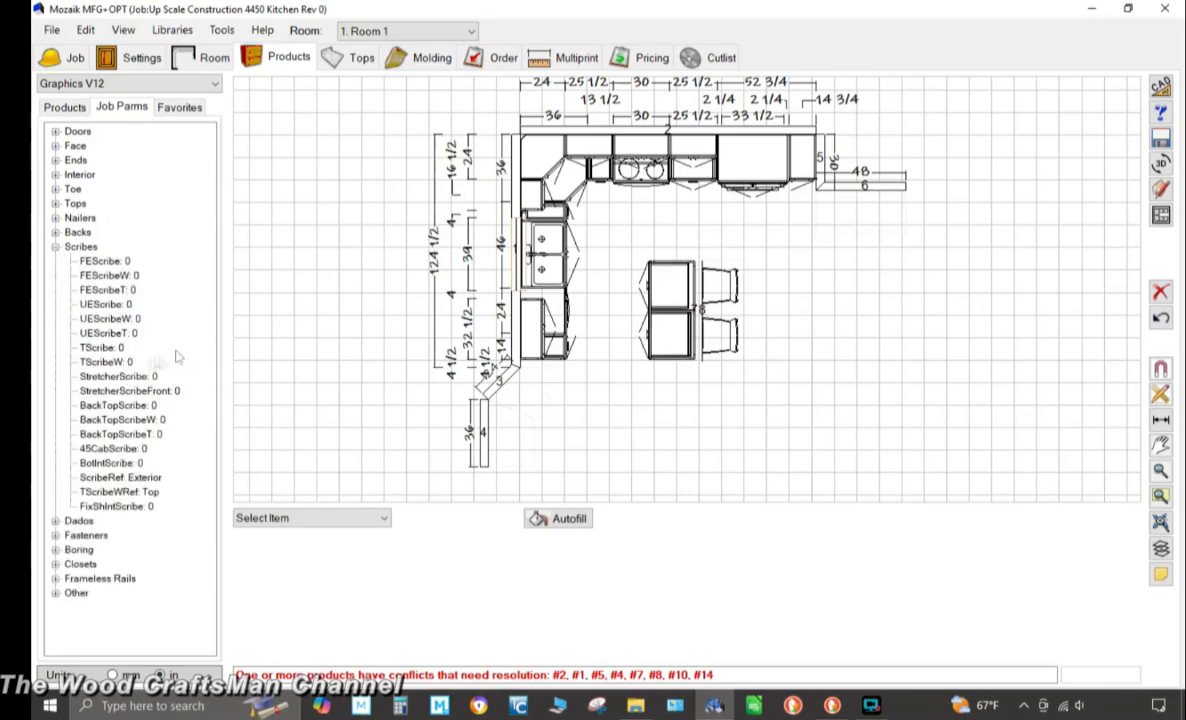
click(56, 232)
click(56, 232)
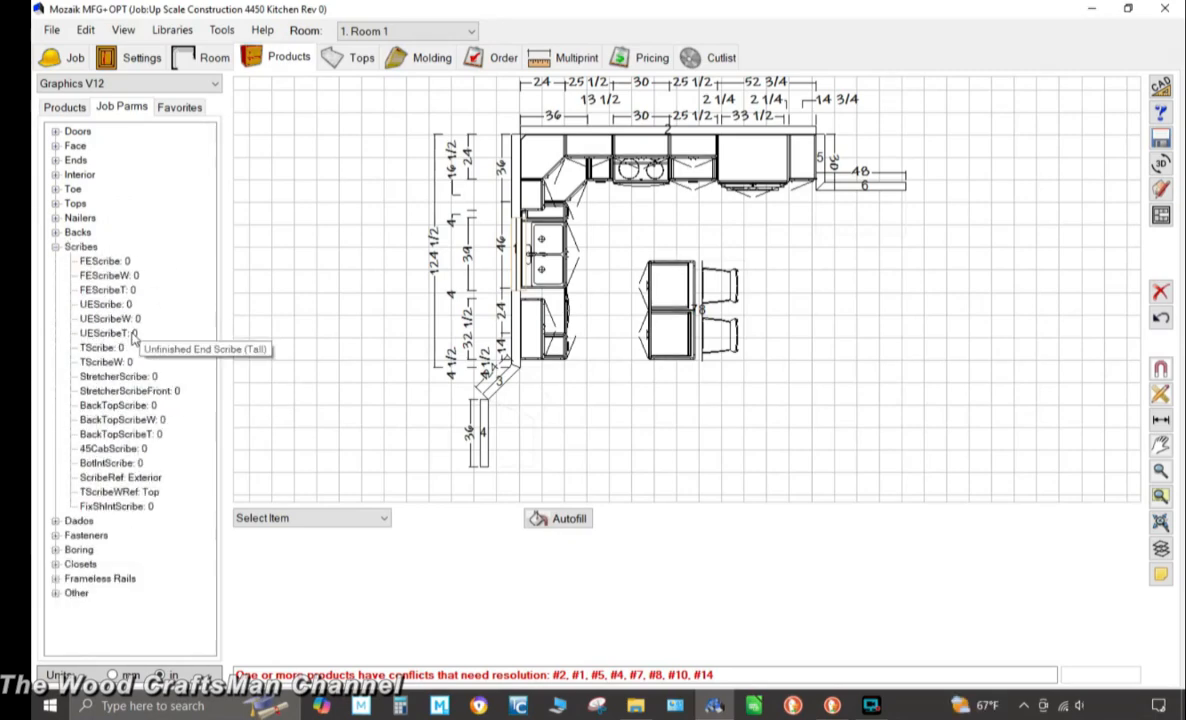
click(159, 436)
text(2)
key(Return)
click(162, 420)
text(2)
key(Return)
Select the tall fridge cabinet and review its scribe parameter overrides
click(770, 163)
click(56, 335)
click(70, 465)
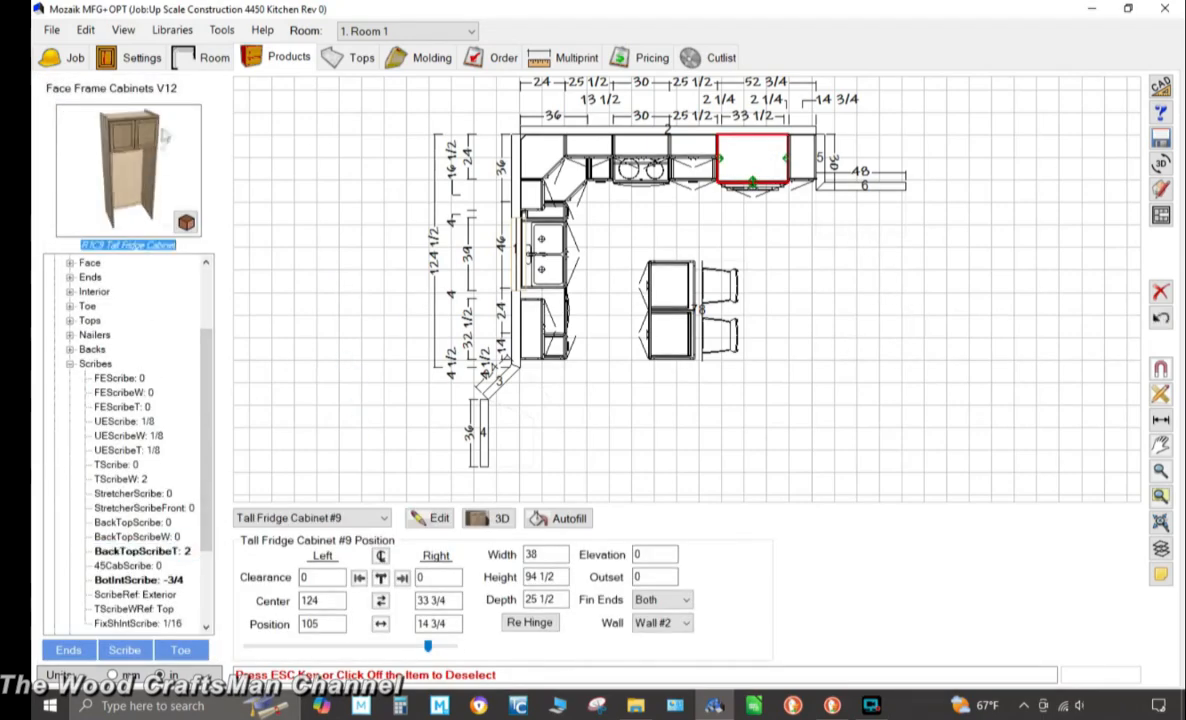
click(906, 310)
Run Automatic Molding with crown molding on the wall cabinet tops, choosing a crown profile
click(432, 58)
click(1085, 587)
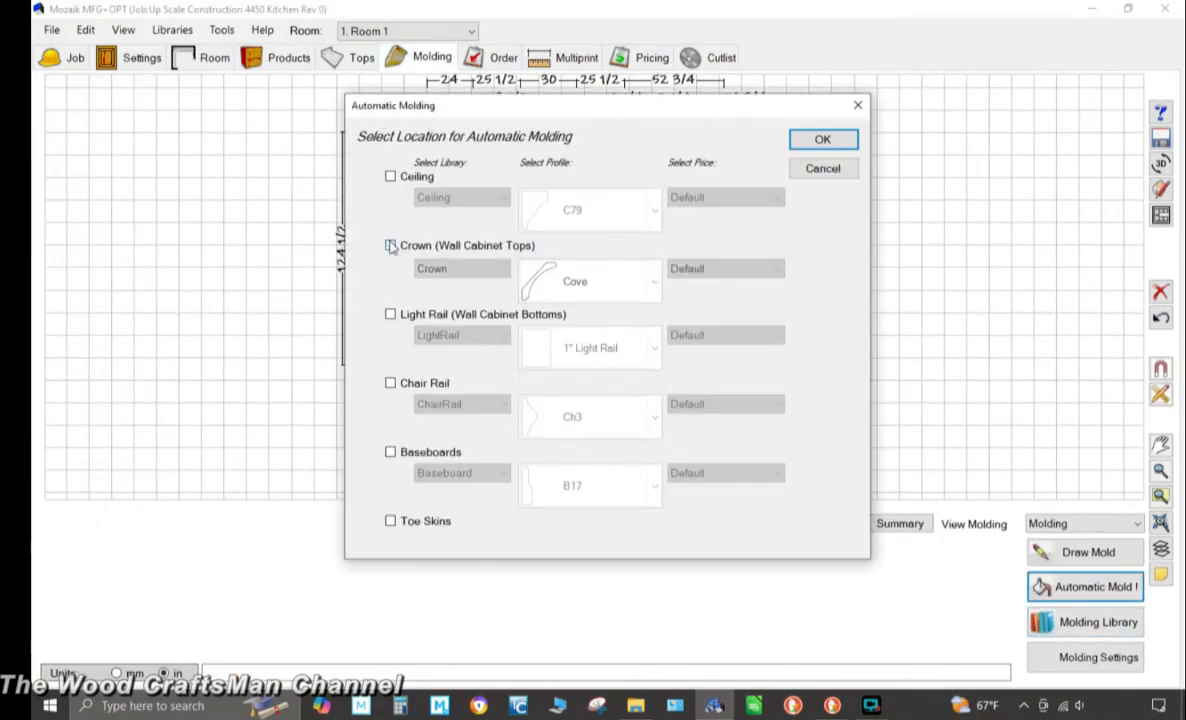
click(390, 245)
click(655, 281)
scroll(625, 343, down, 2)
scroll(625, 343, down, 1)
click(618, 362)
click(837, 146)
Set the crown molding elevation to .625 on each wall's elevation
double_click(516, 164)
scroll(612, 157, up, 3)
click(388, 632)
text(.625)
key(Return)
scroll(505, 138, down, 5)
click(905, 149)
click(388, 632)
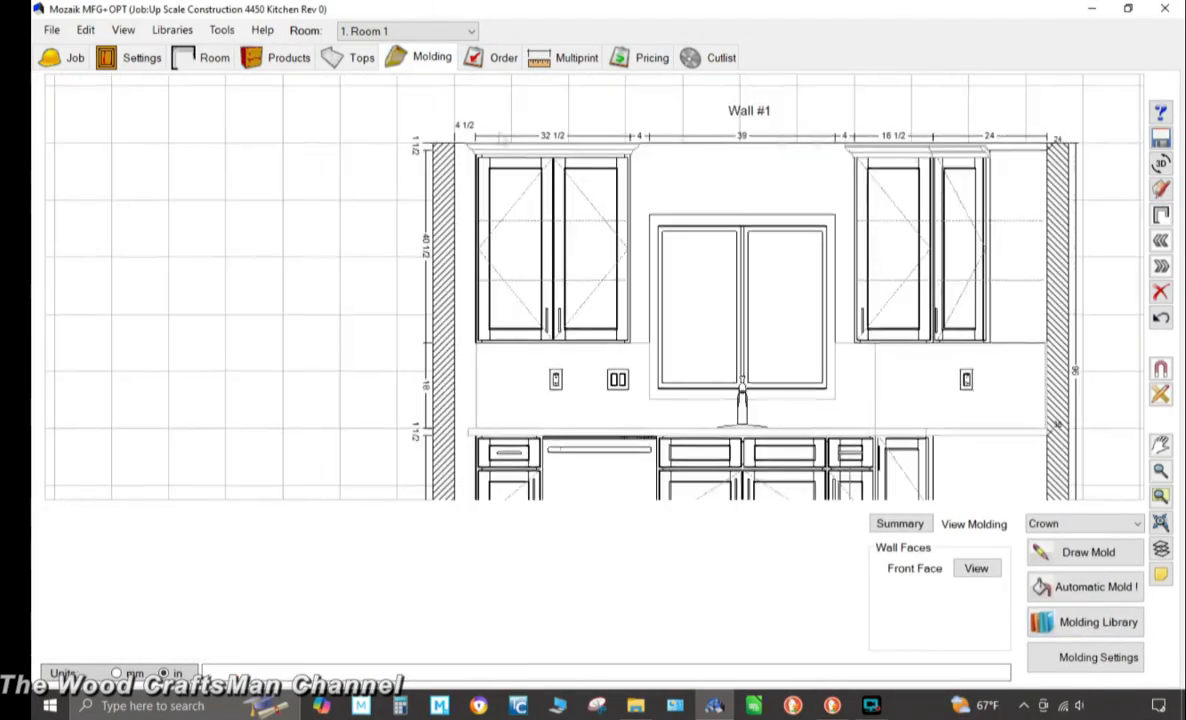
text(.625)
key(Return)
click(1161, 266)
click(582, 113)
click(388, 632)
text(.625)
key(Return)
click(1016, 360)
Open the 3D room viewer, toggle its layers and orbit to view the kitchen with the crown molding
click(1161, 215)
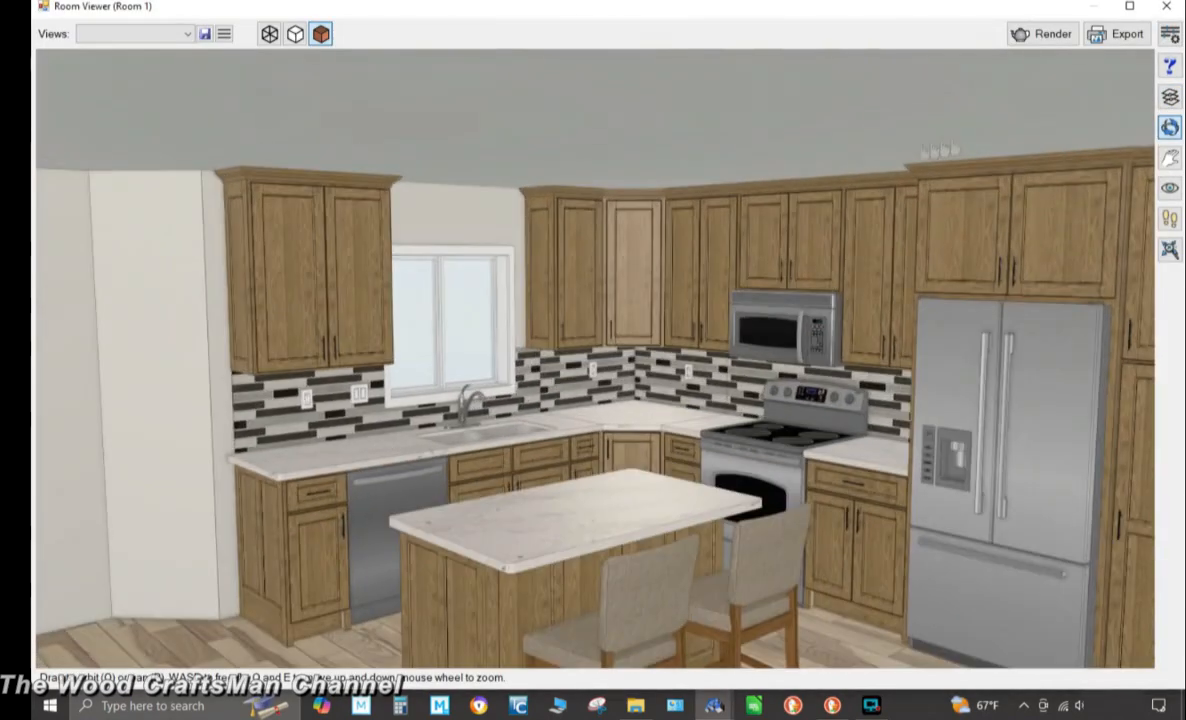
click(1170, 158)
drag(1050, 190, 908, 124)
click(1170, 127)
drag(985, 166, 1069, 189)
click(1170, 158)
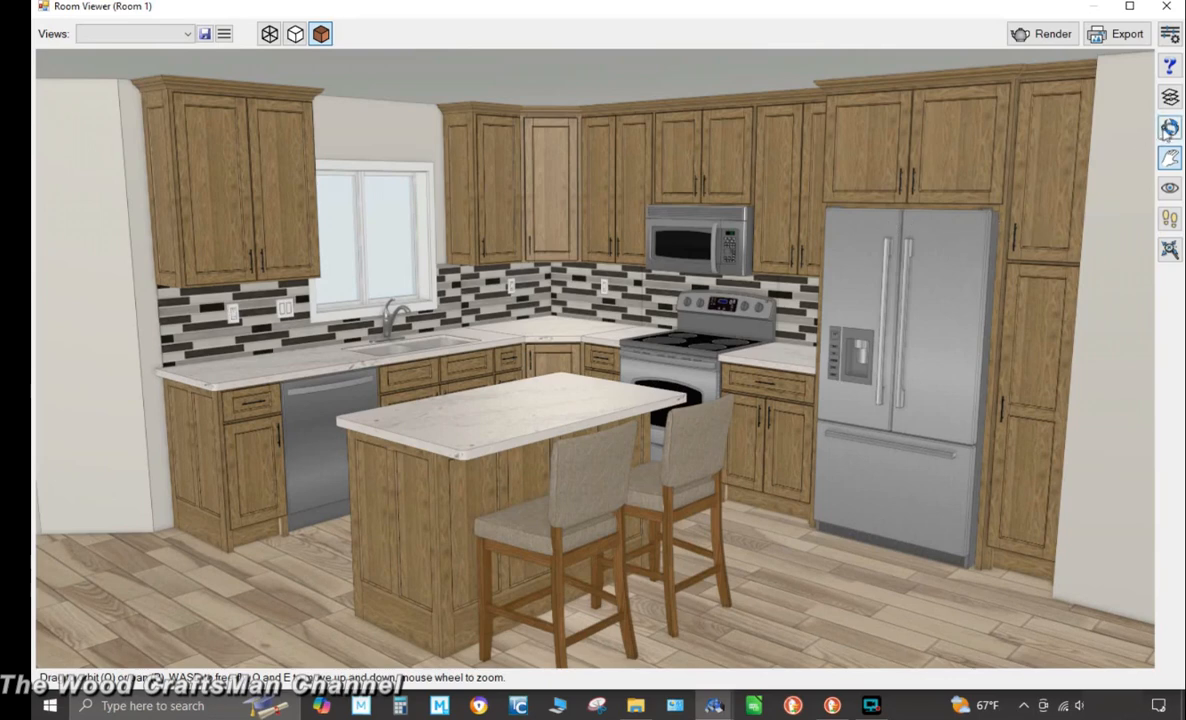
key(o)
drag(1051, 175, 1053, 184)
click(1170, 158)
drag(1045, 236, 1018, 236)
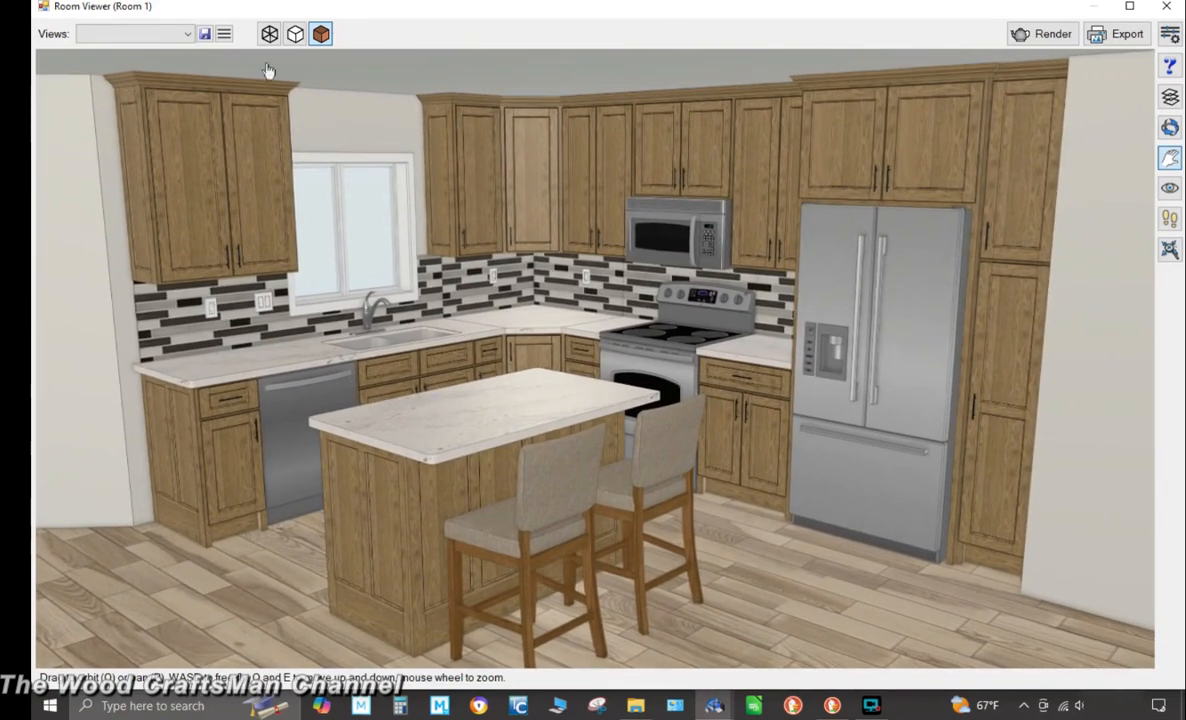
Save the current 3D view as view 1, update that saved view, and close the viewer
click(204, 33)
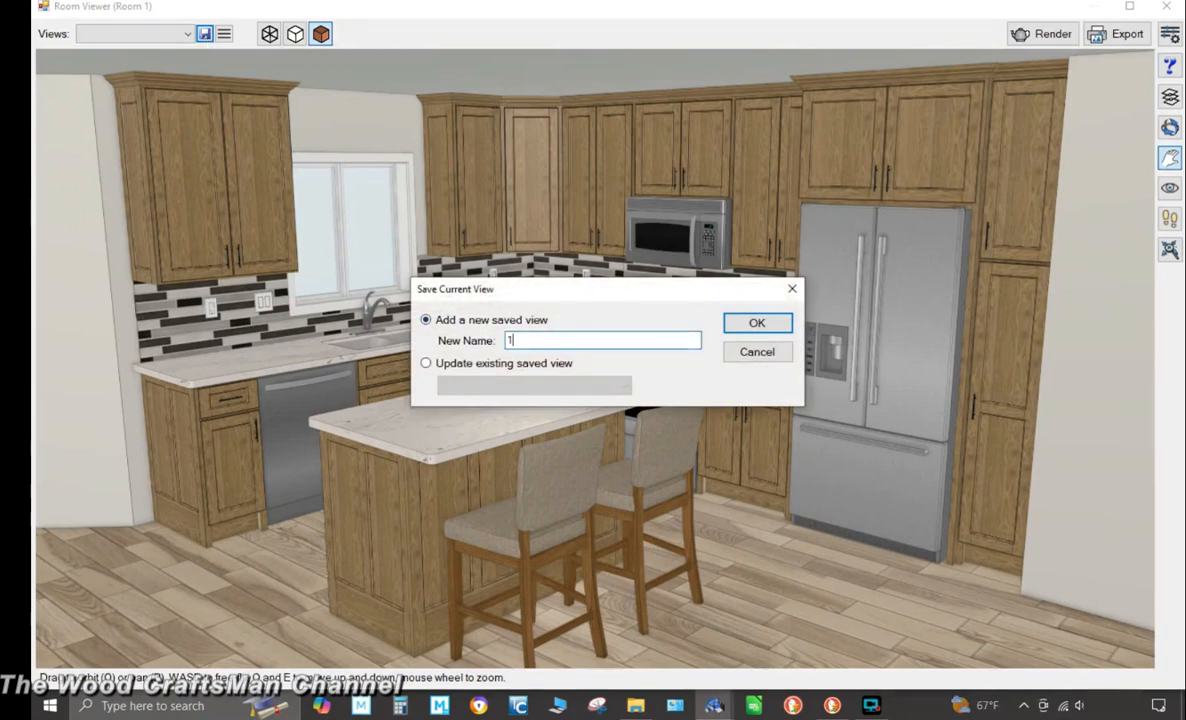
click(757, 322)
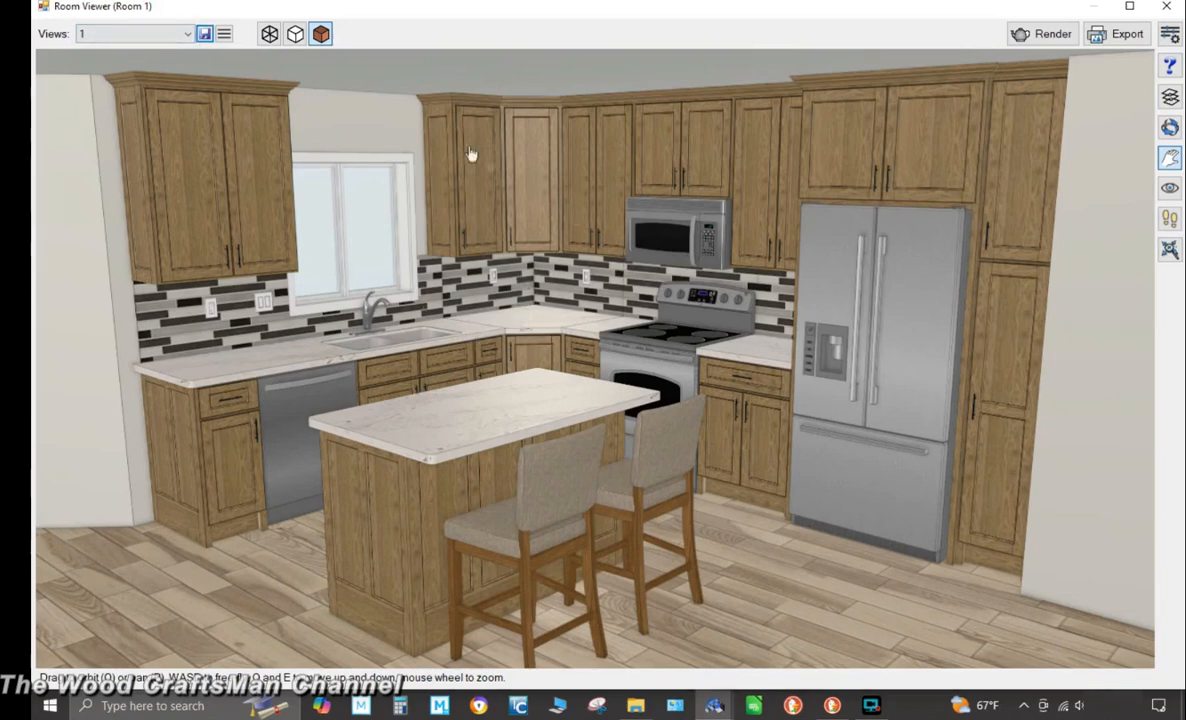
click(204, 34)
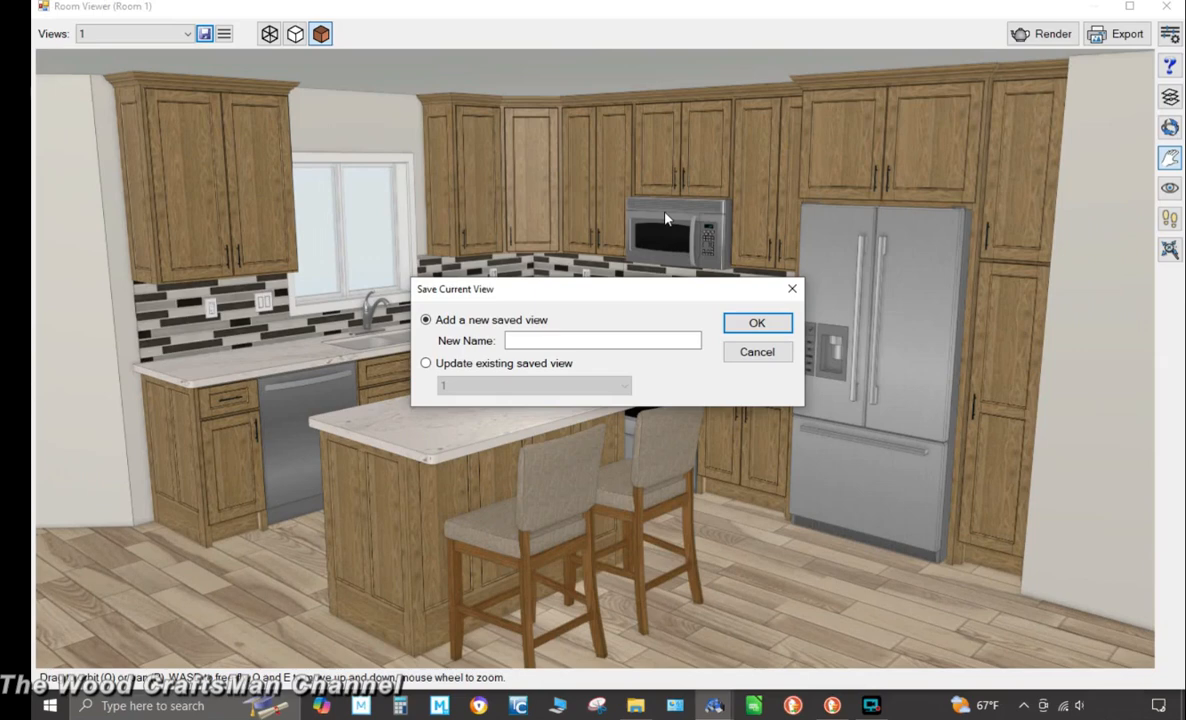
click(426, 365)
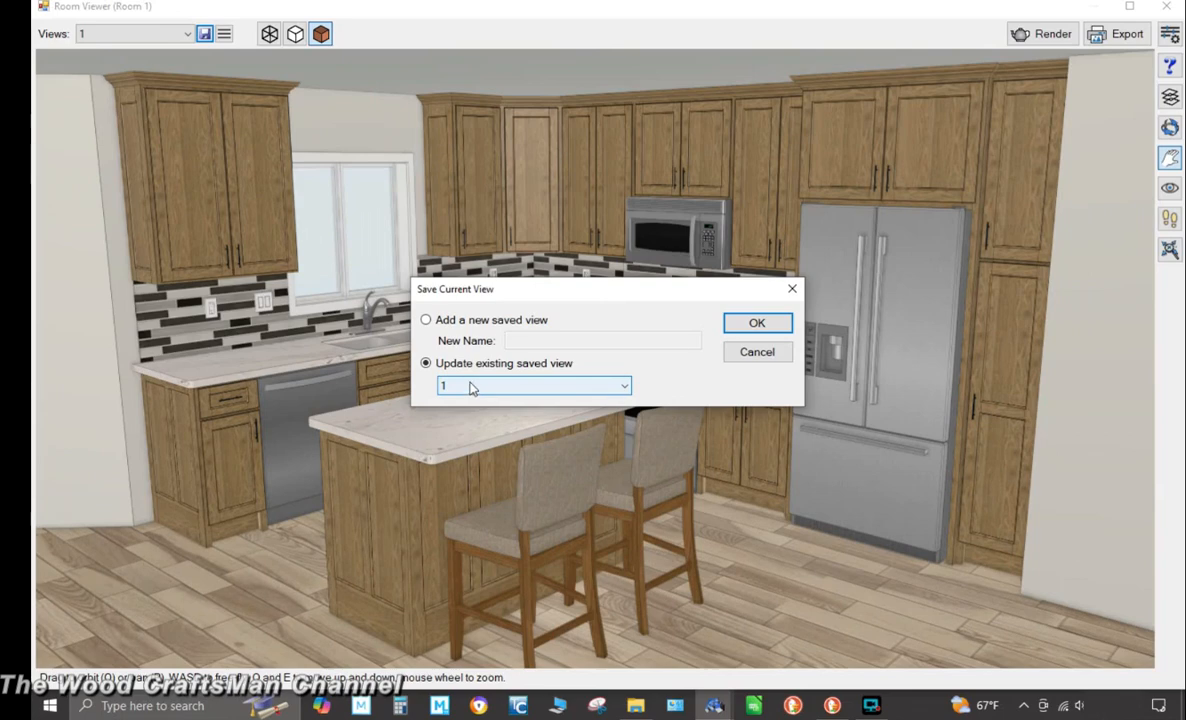
click(756, 323)
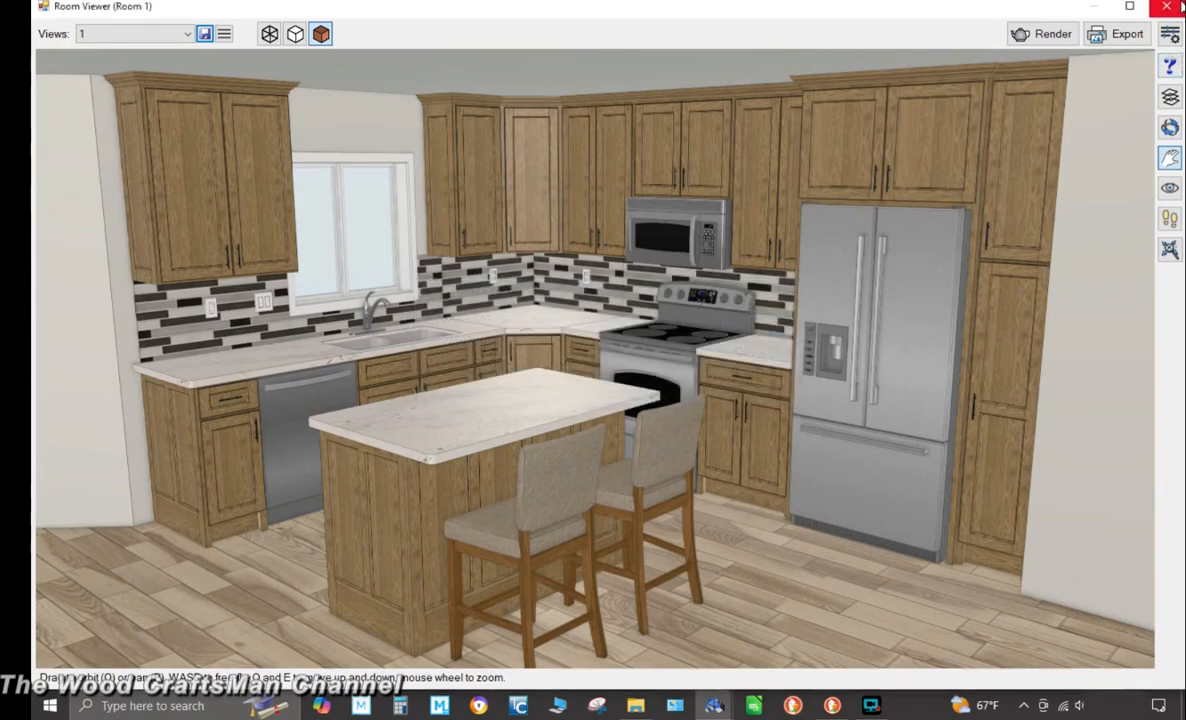
click(1179, 7)
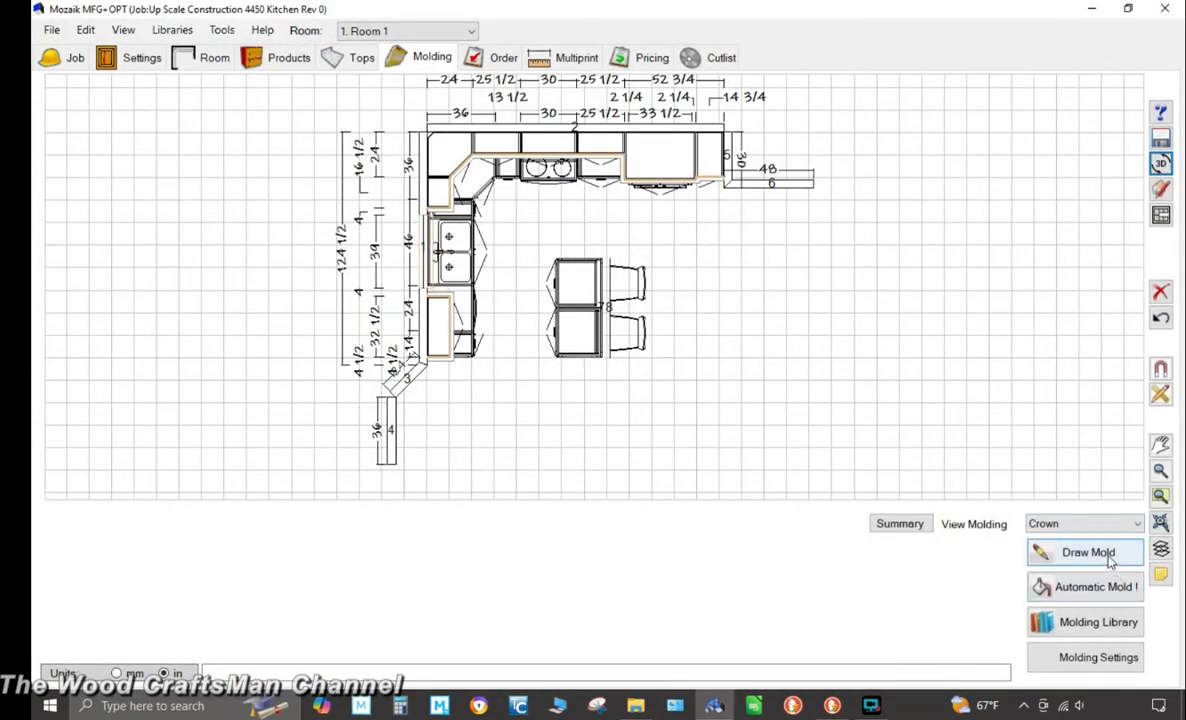
Draw a baseboard molding along the angled wall and short wall at the lower-left end of the kitchen
click(1088, 553)
click(390, 467)
click(654, 500)
scroll(627, 532, down, 5)
click(577, 548)
click(822, 154)
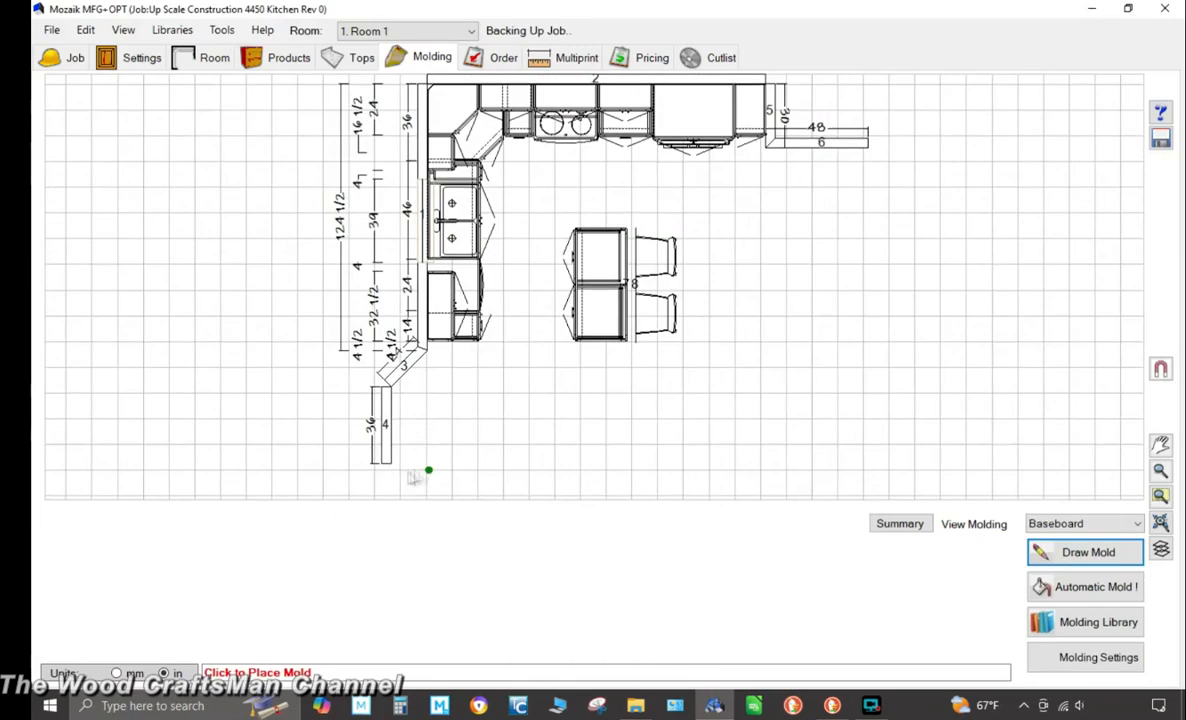
click(391, 463)
click(391, 387)
click(427, 350)
click(428, 341)
key(Escape)
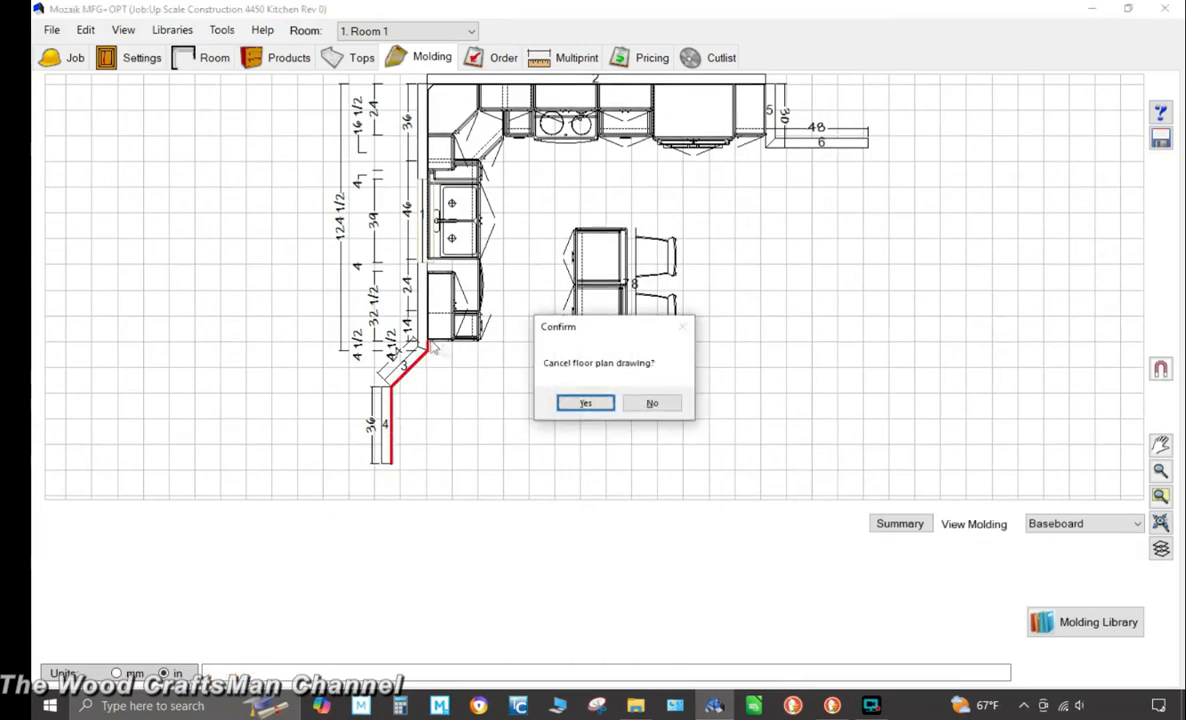
click(585, 402)
Set the baseboard's texture to Cloud White
click(393, 430)
click(469, 582)
scroll(630, 394, down, 15)
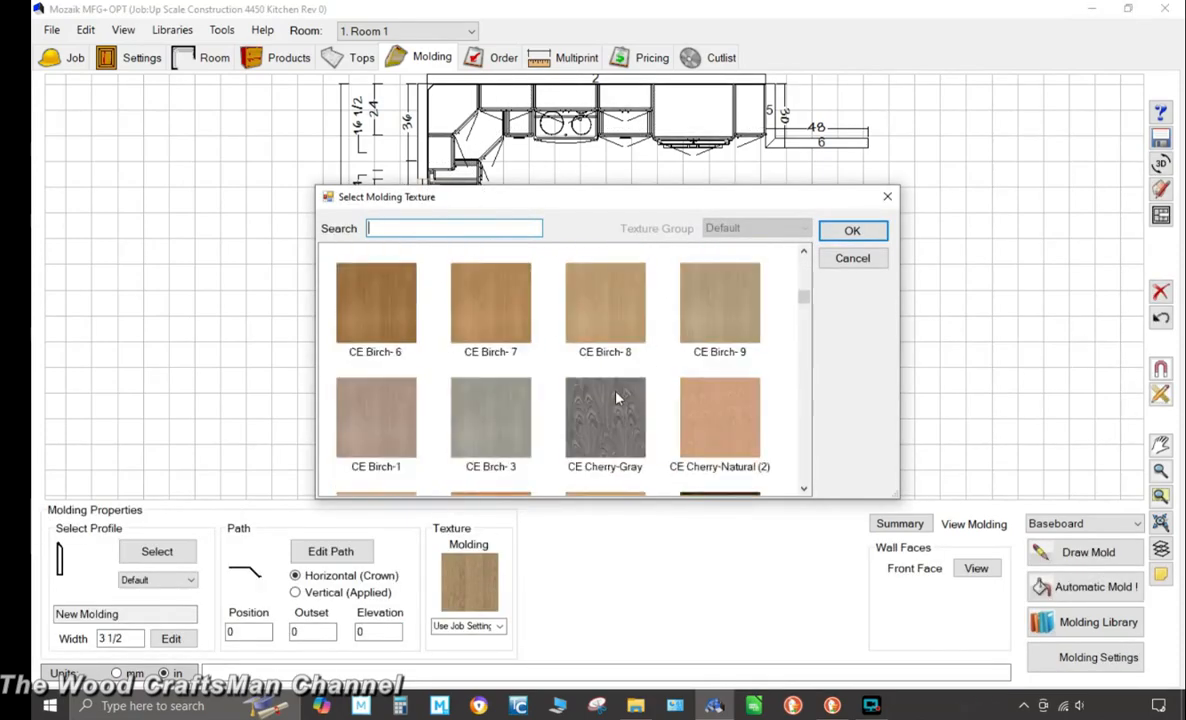
scroll(617, 398, down, 10)
drag(804, 313, 803, 266)
scroll(732, 330, down, 2)
scroll(730, 330, down, 10)
double_click(733, 291)
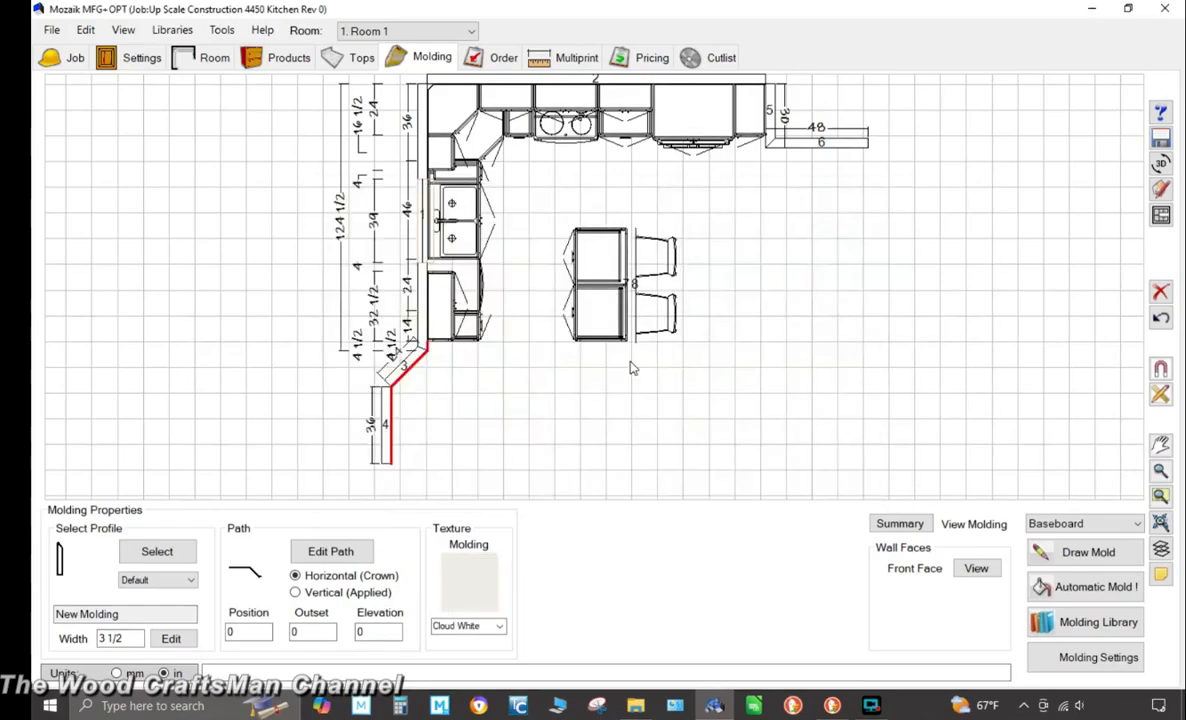
Draw a second baseboard along the short wall stub at the right end of the upper cabinet run
click(1088, 552)
click(823, 138)
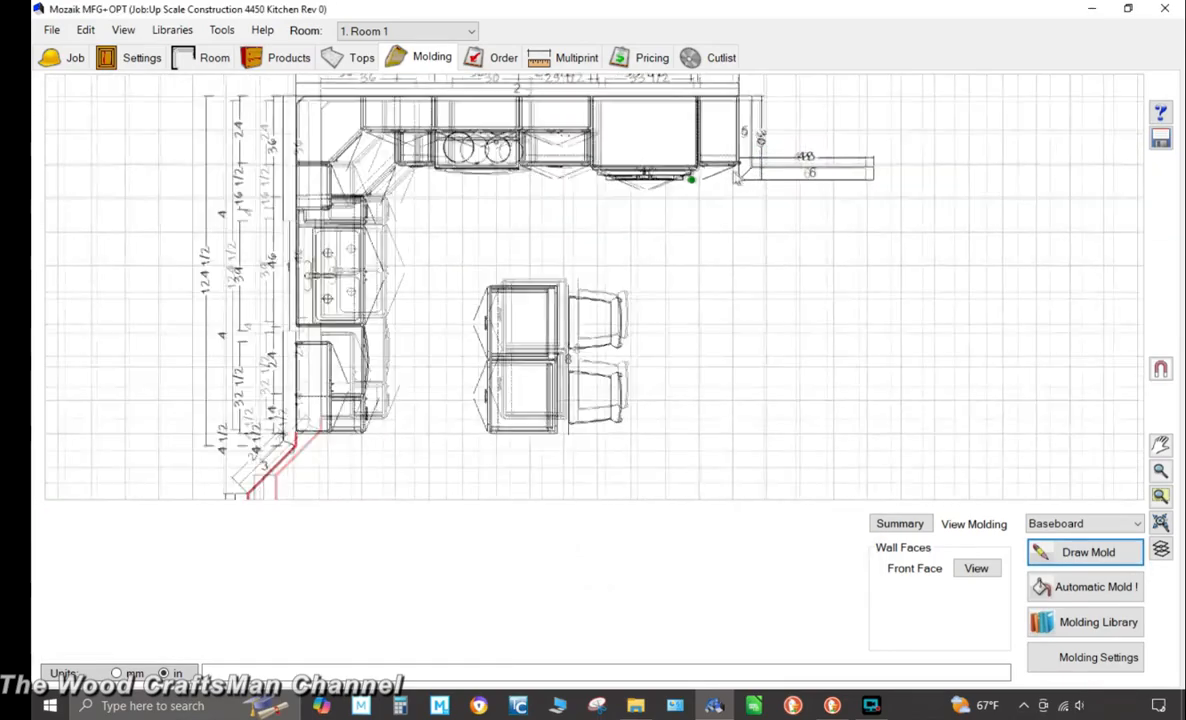
scroll(736, 178, up, 3)
click(744, 153)
click(744, 186)
click(984, 186)
right_click(984, 186)
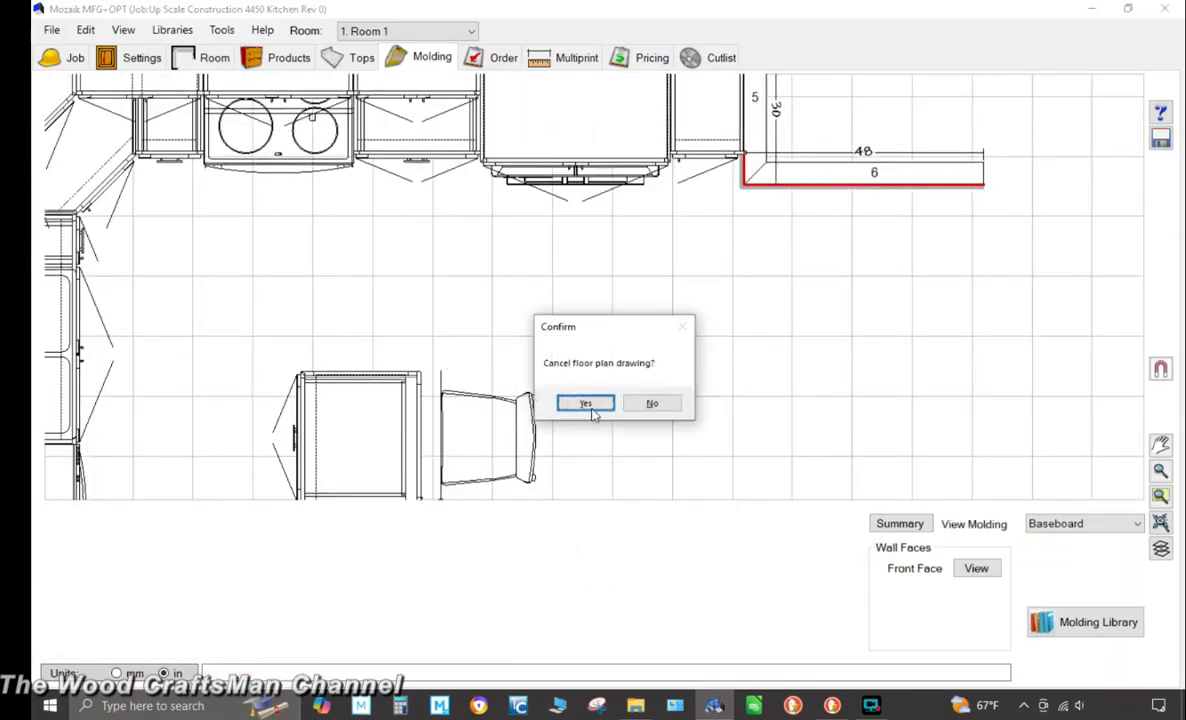
click(592, 414)
Set the second baseboard's texture to Cloud White
click(469, 582)
drag(804, 267, 804, 327)
click(720, 375)
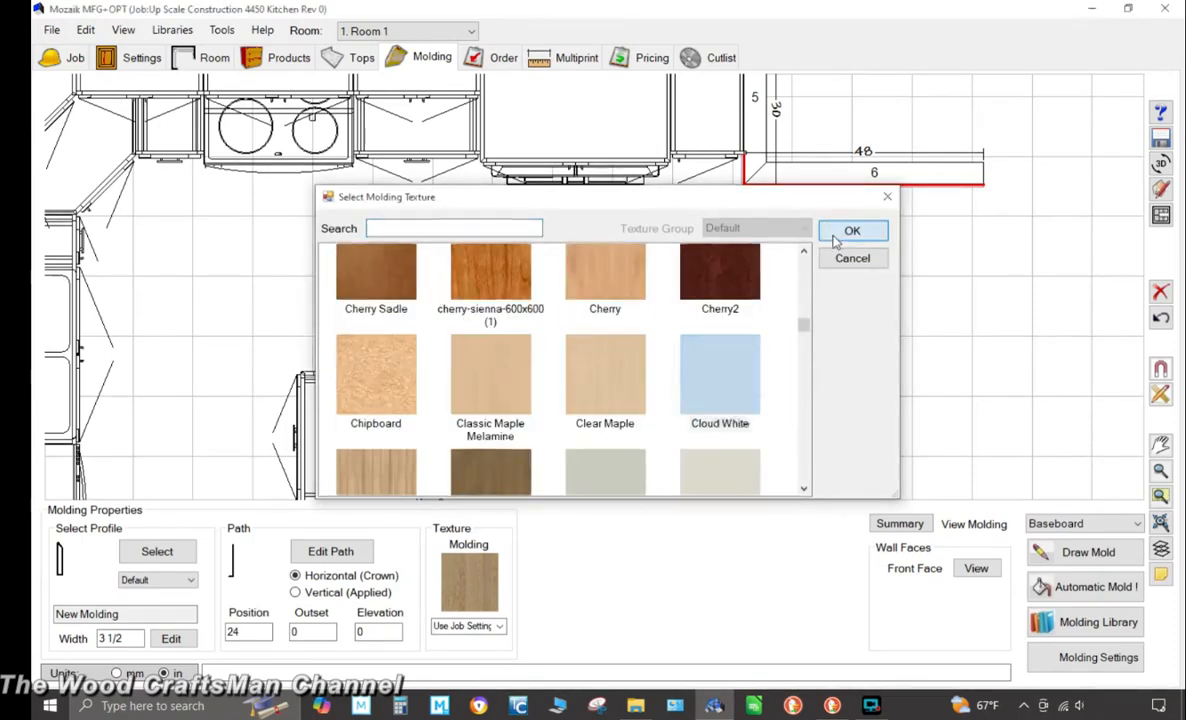
click(834, 237)
Review the kitchen in the 3D room viewer from saved view 1
click(1161, 163)
click(177, 40)
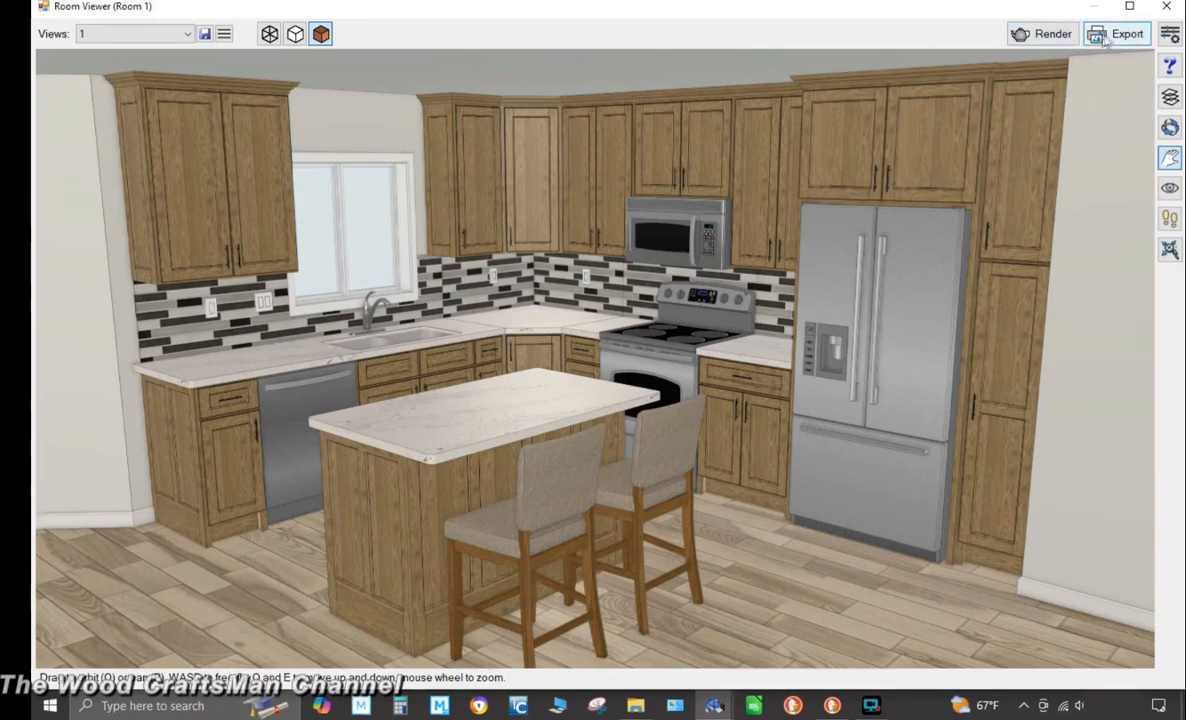
click(1168, 8)
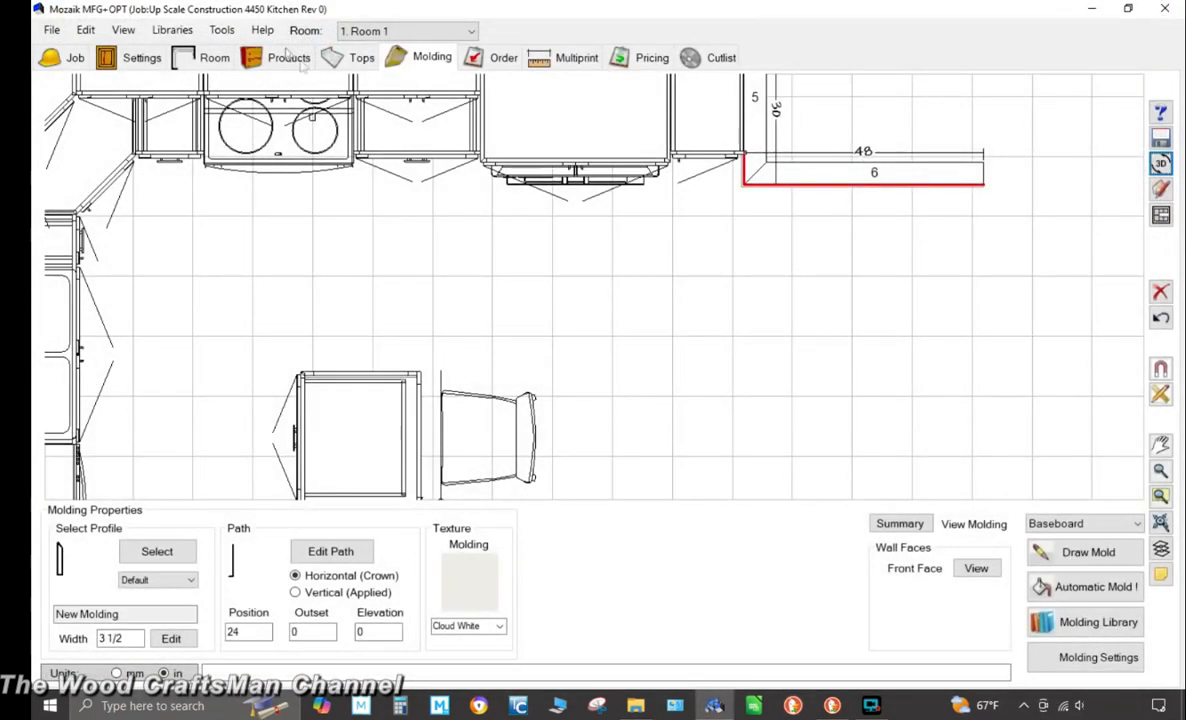
Open the job settings textures and set the Windows/Doors texture to 3 White
click(145, 60)
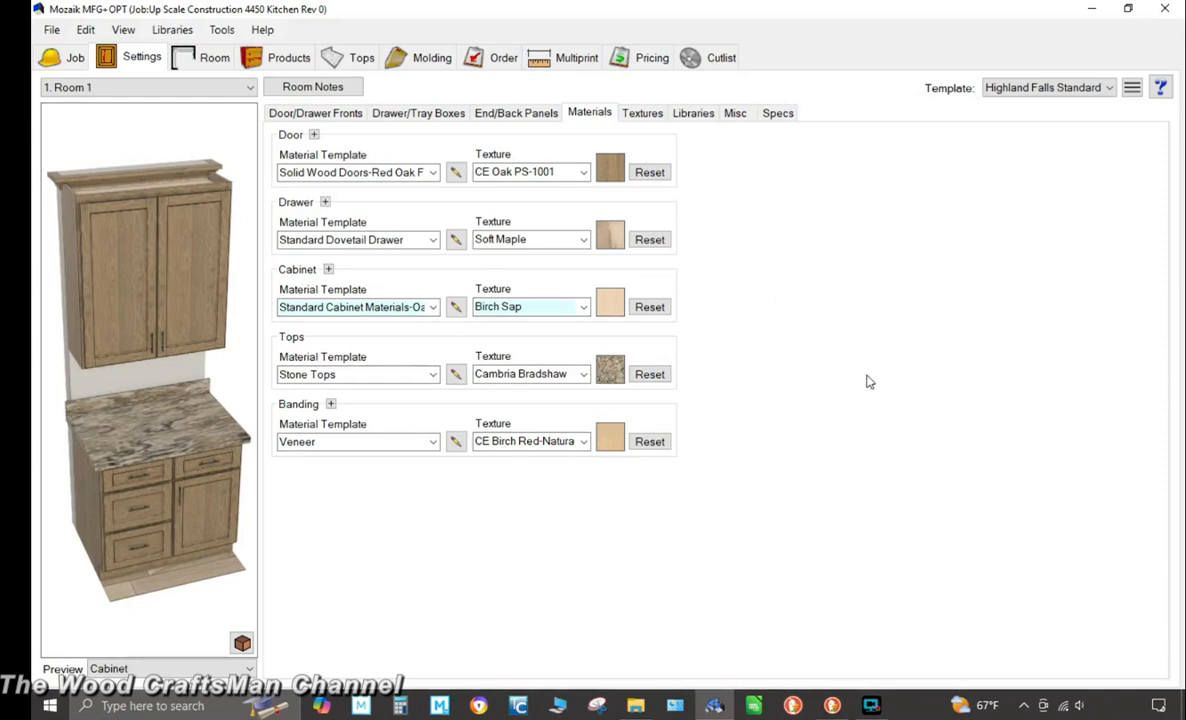
click(641, 114)
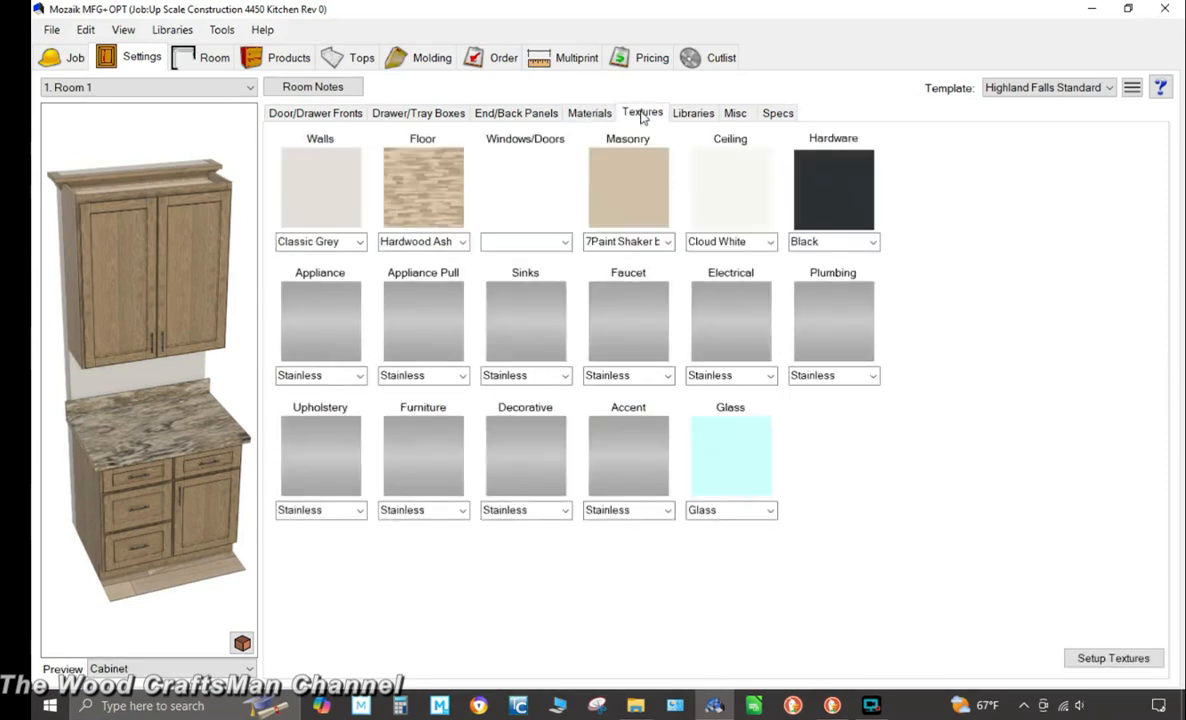
click(592, 113)
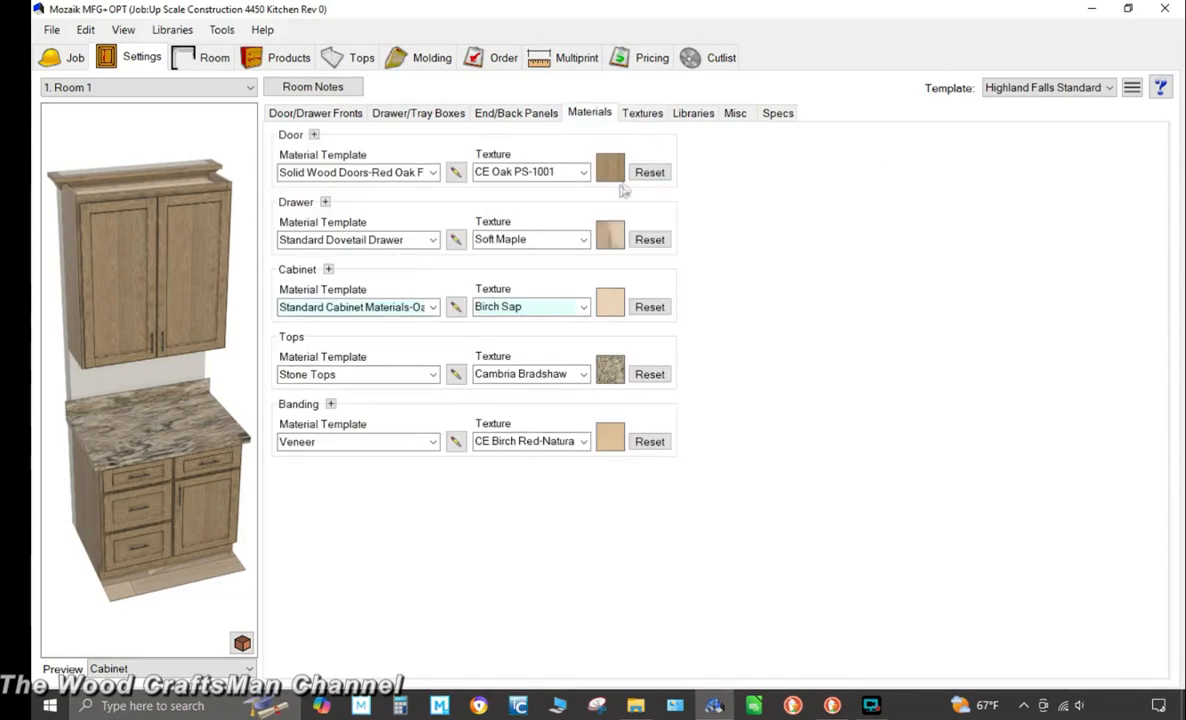
click(643, 114)
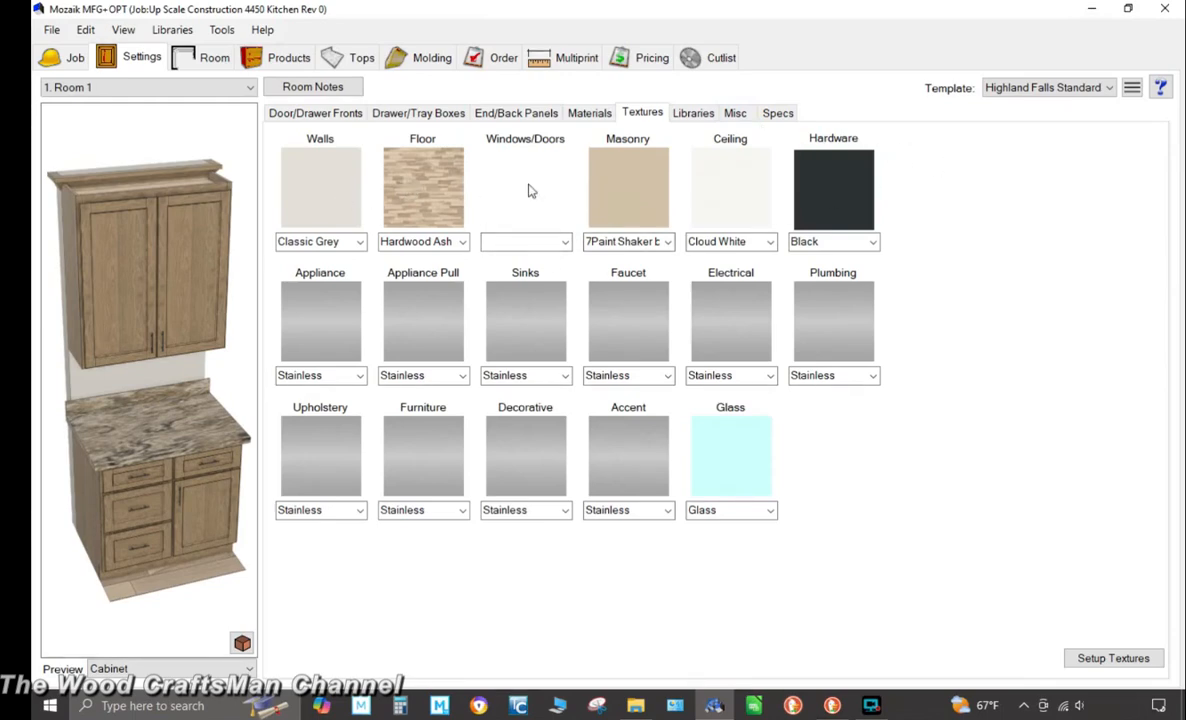
click(563, 241)
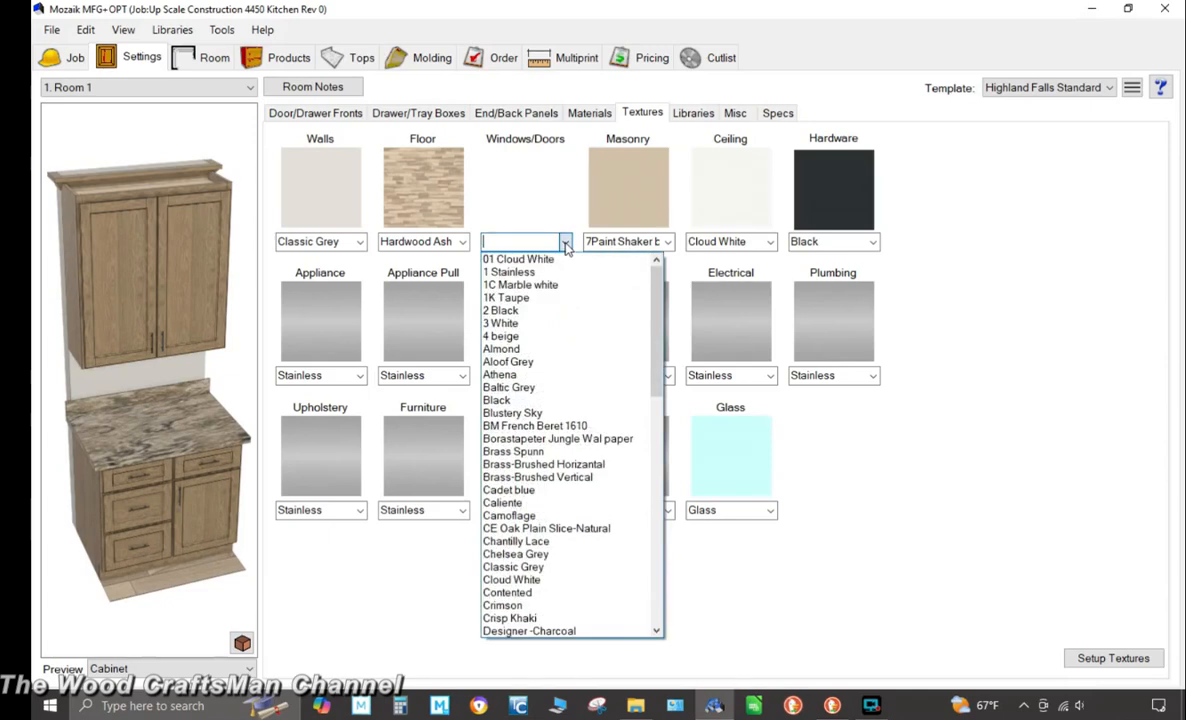
click(548, 323)
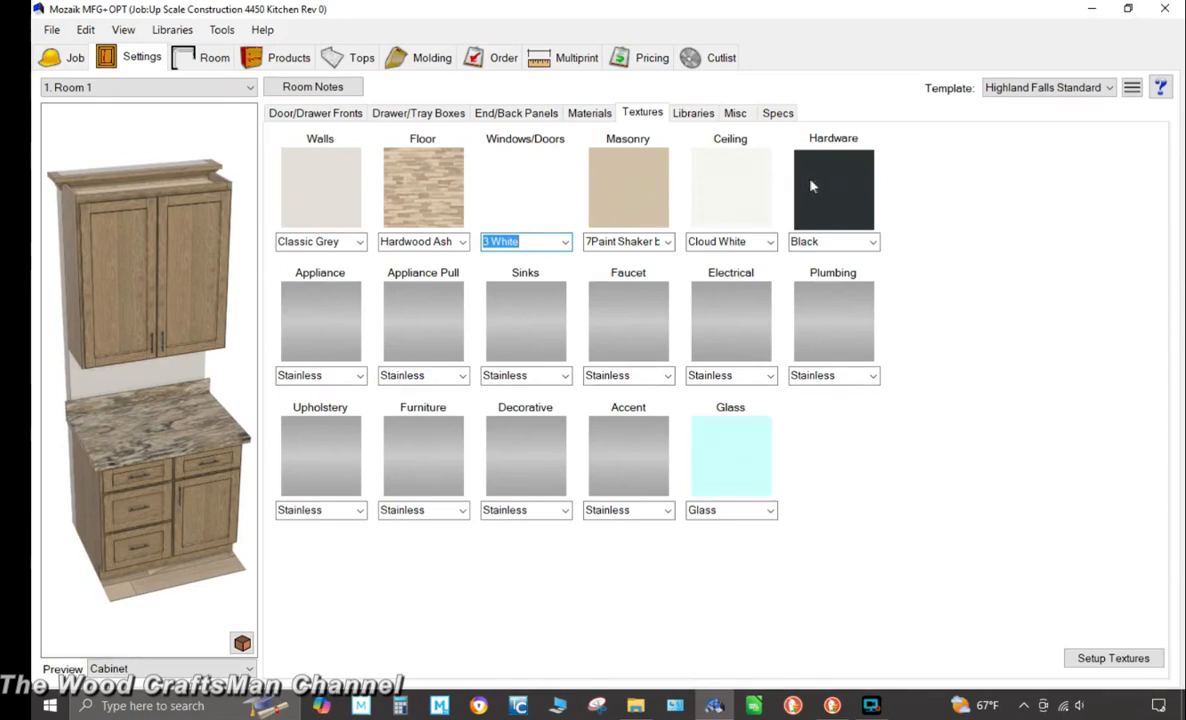
Set the Appliance texture to Stainless Brushed
click(320, 320)
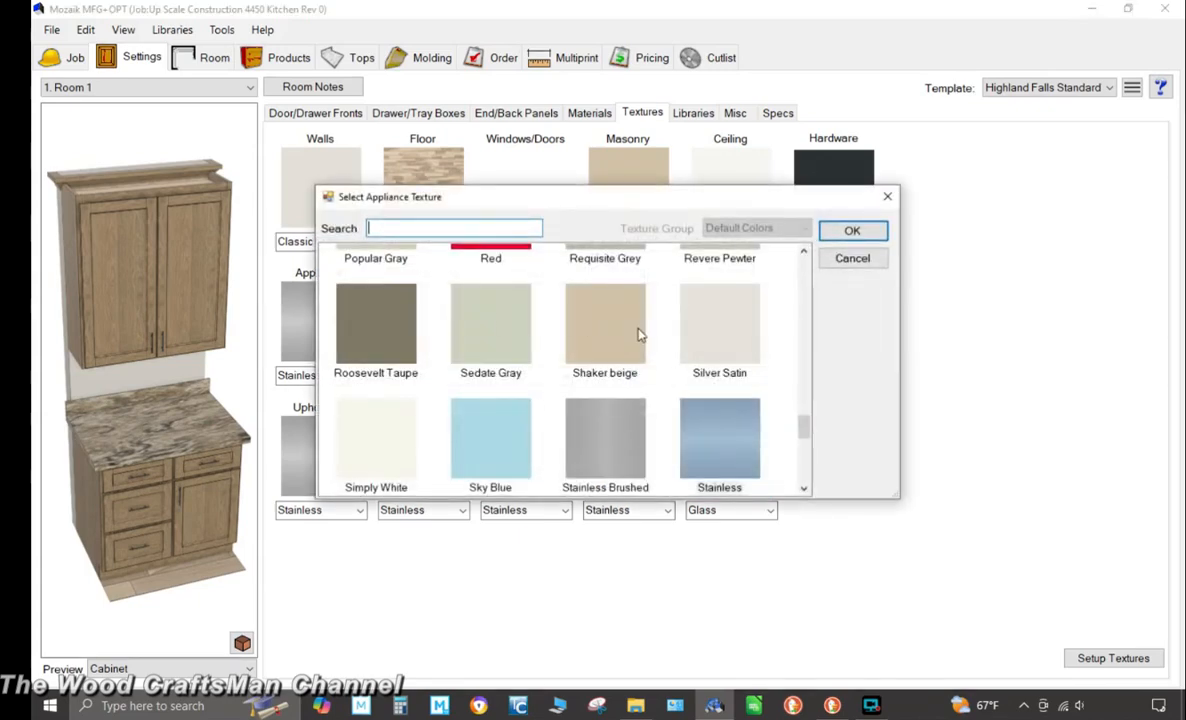
click(628, 435)
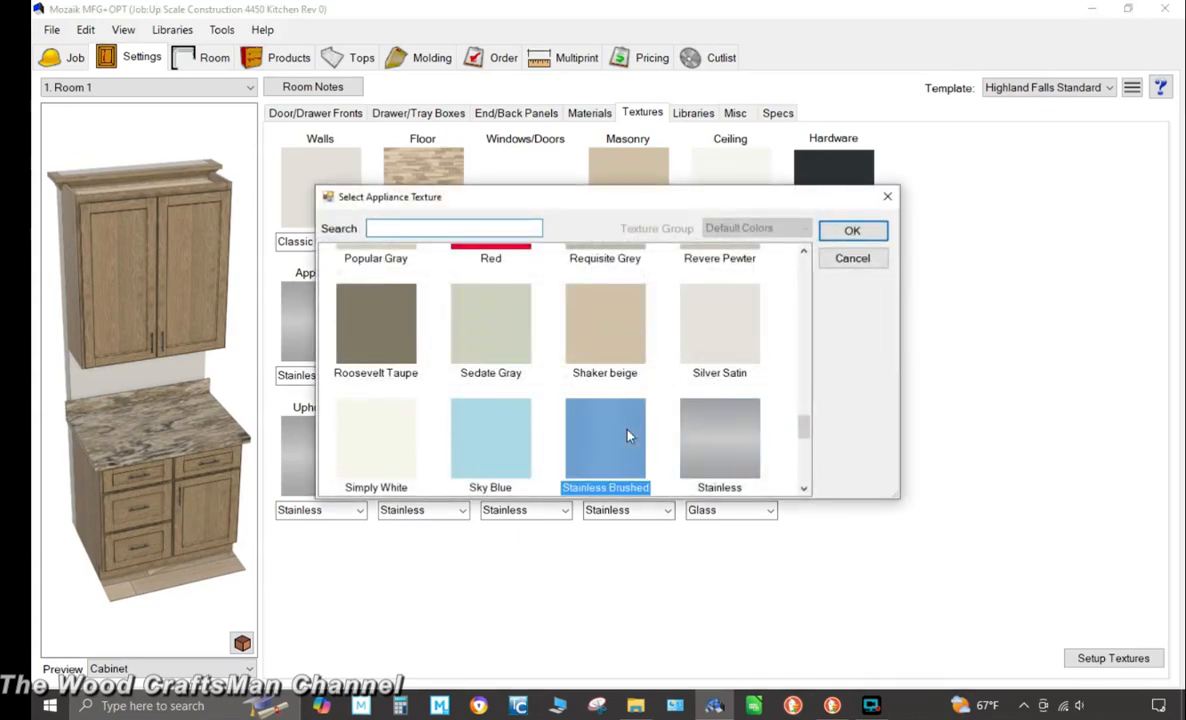
click(840, 231)
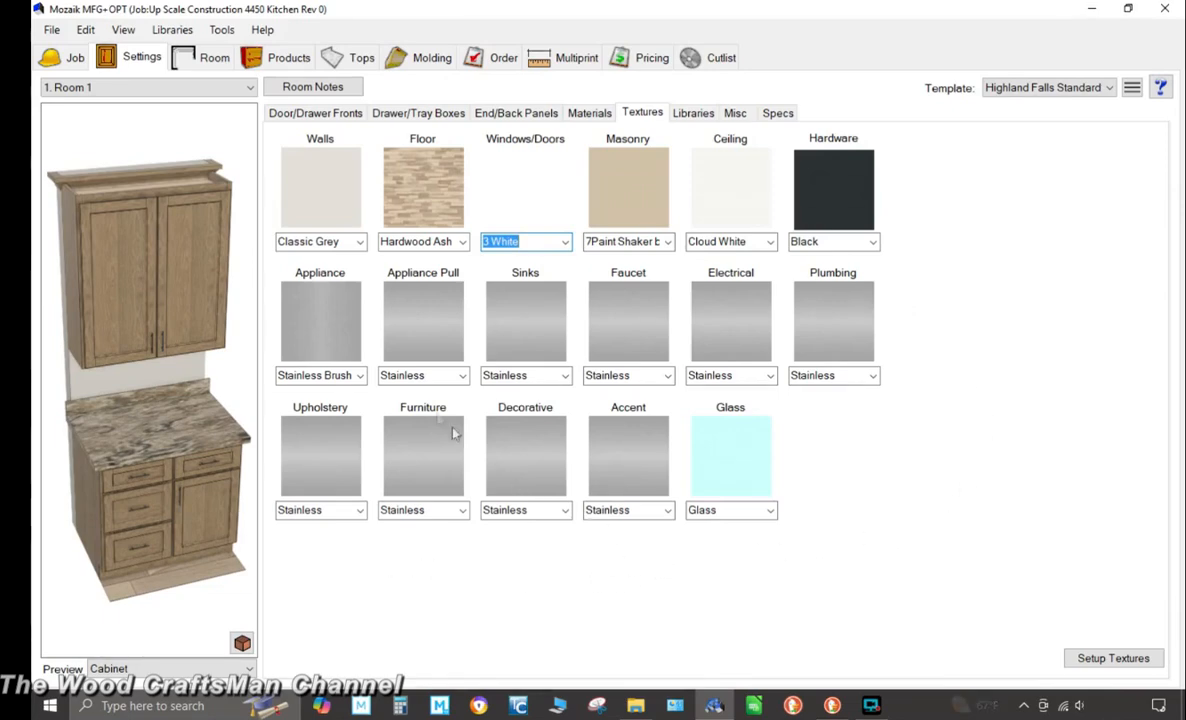
Reselect 3 White as the Windows/Doors texture
click(564, 242)
scroll(564, 300, down, 5)
click(562, 240)
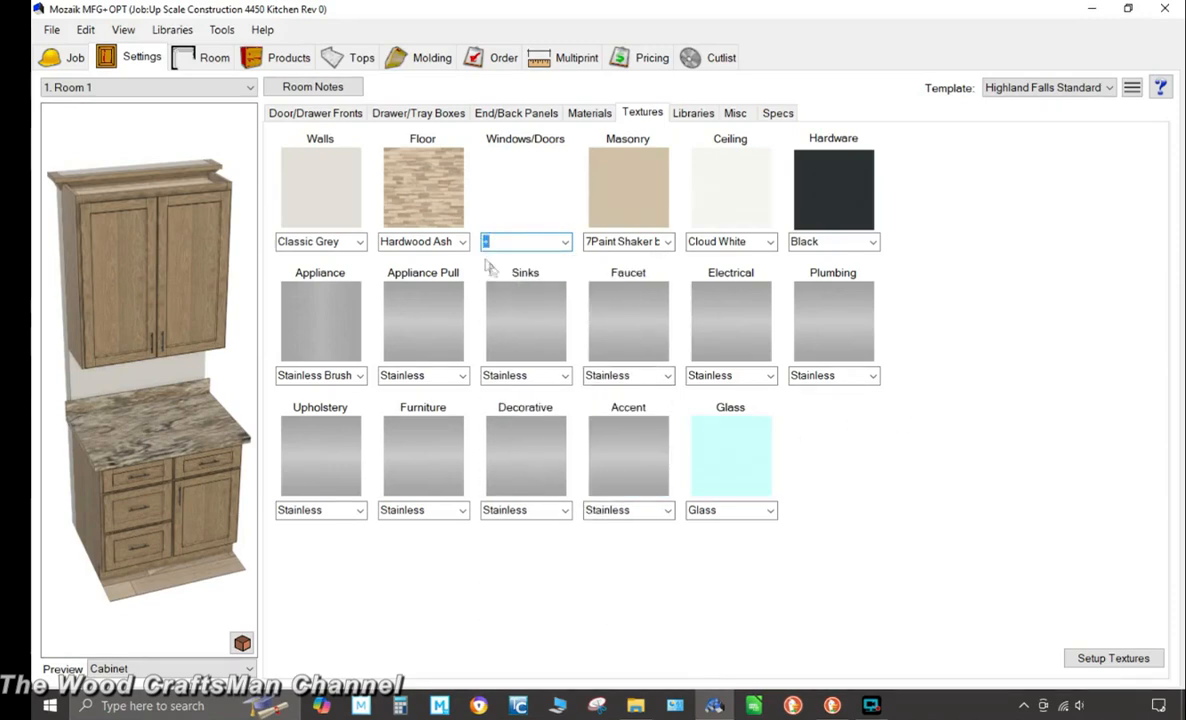
click(520, 242)
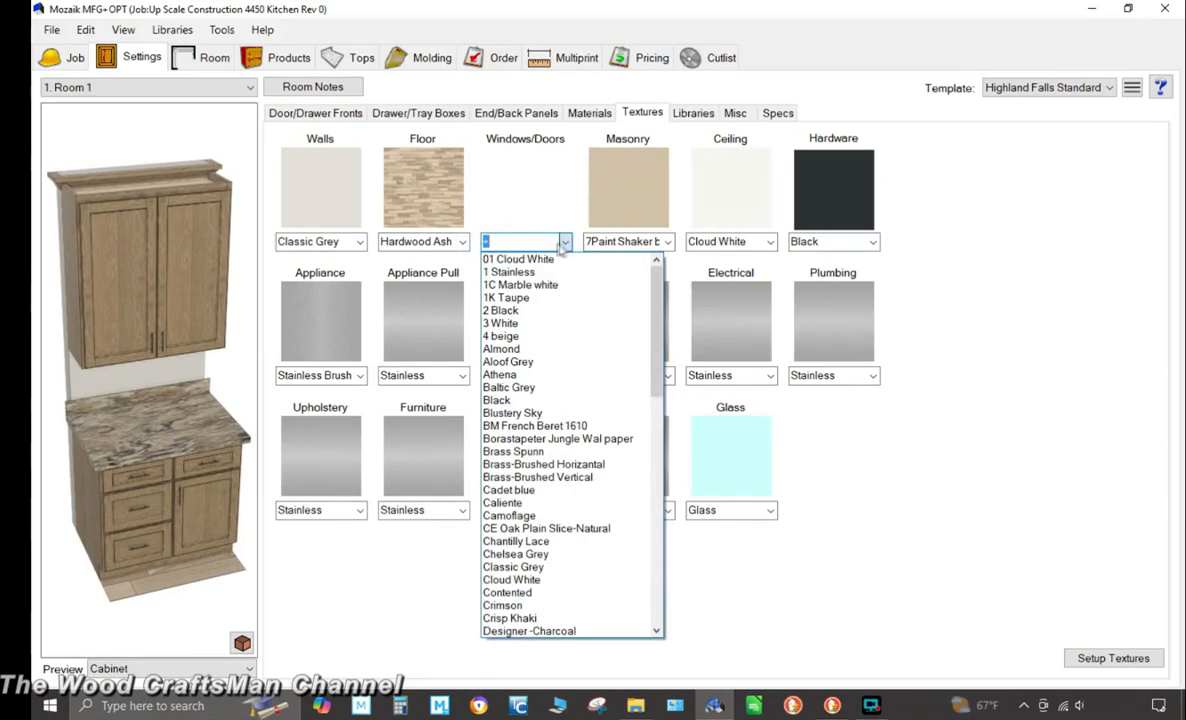
click(505, 323)
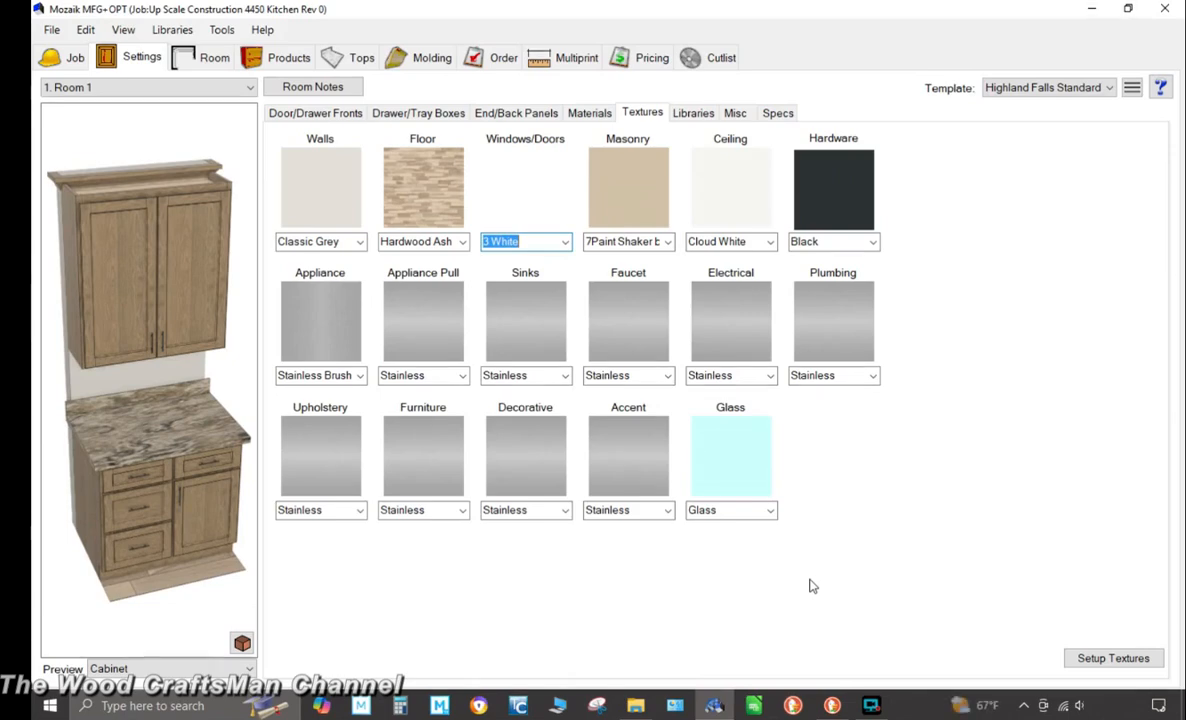
Open the Texture Group Editor and browse the textures in the Graphic group
click(1090, 660)
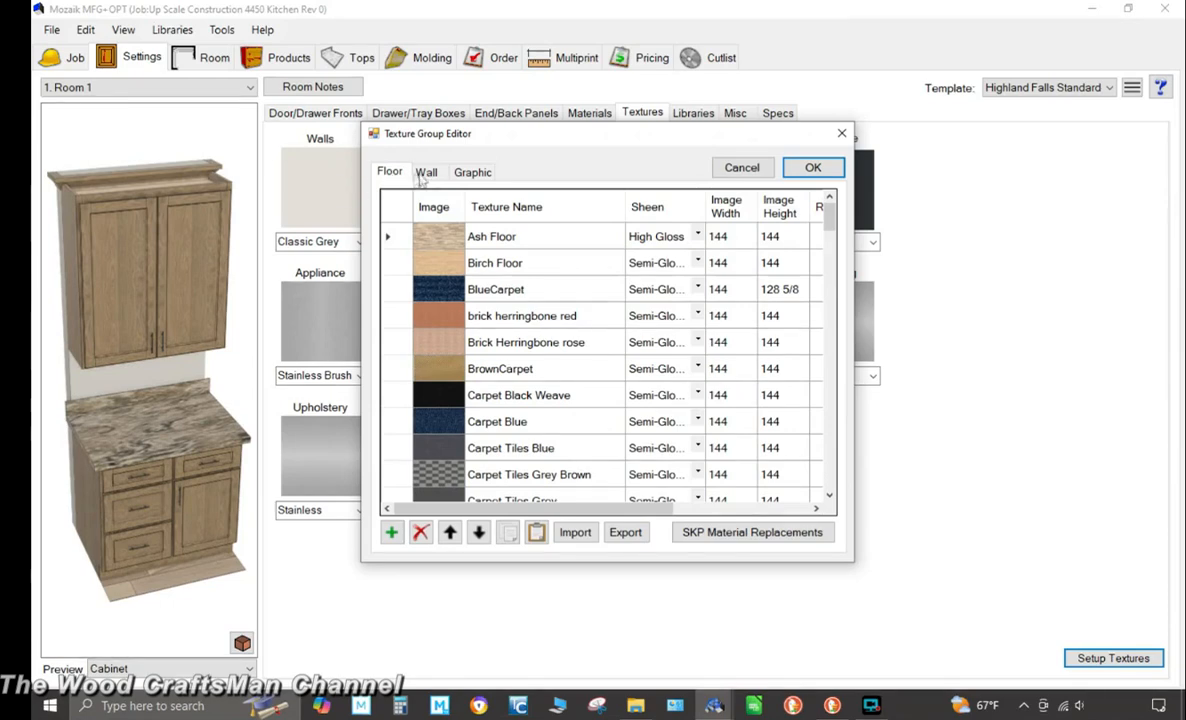
click(468, 172)
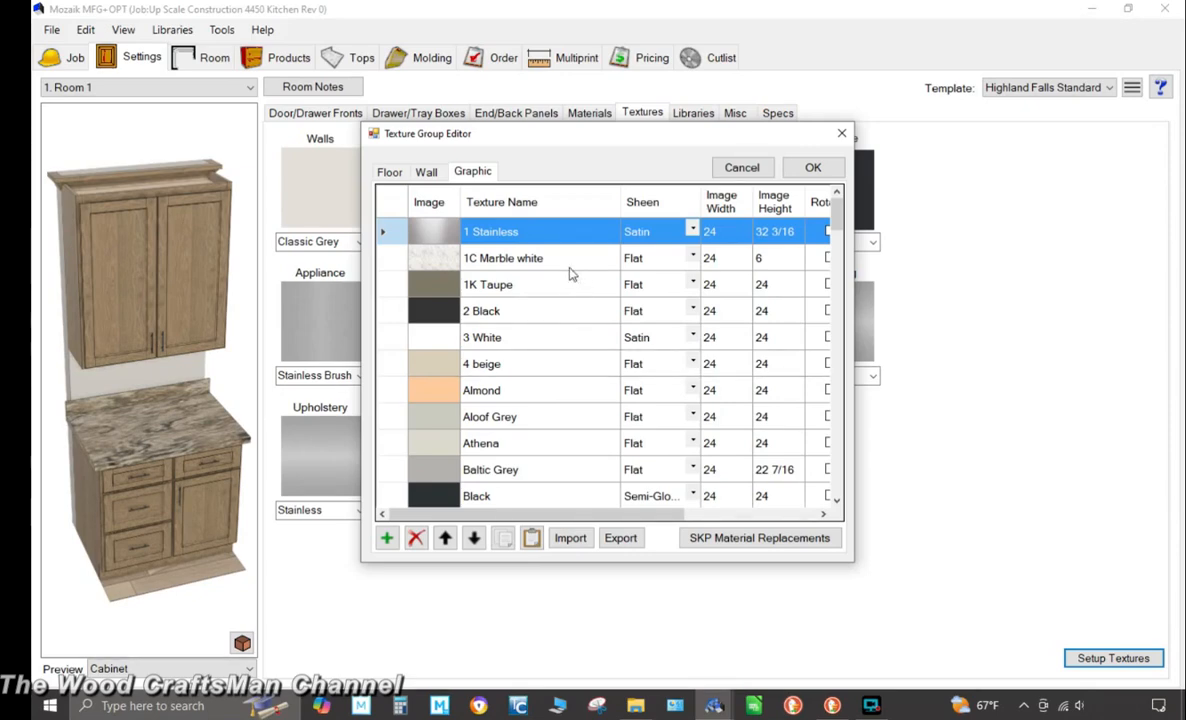
scroll(568, 290, down, 3)
scroll(575, 335, down, 12)
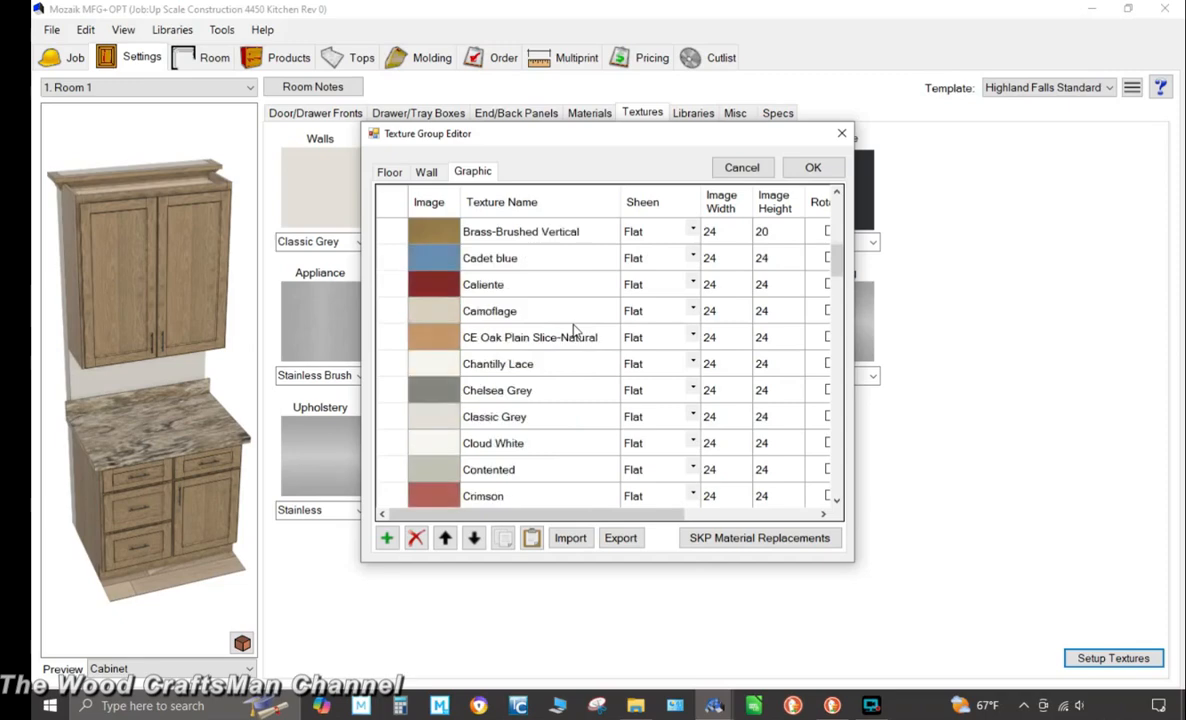
scroll(575, 345, down, 12)
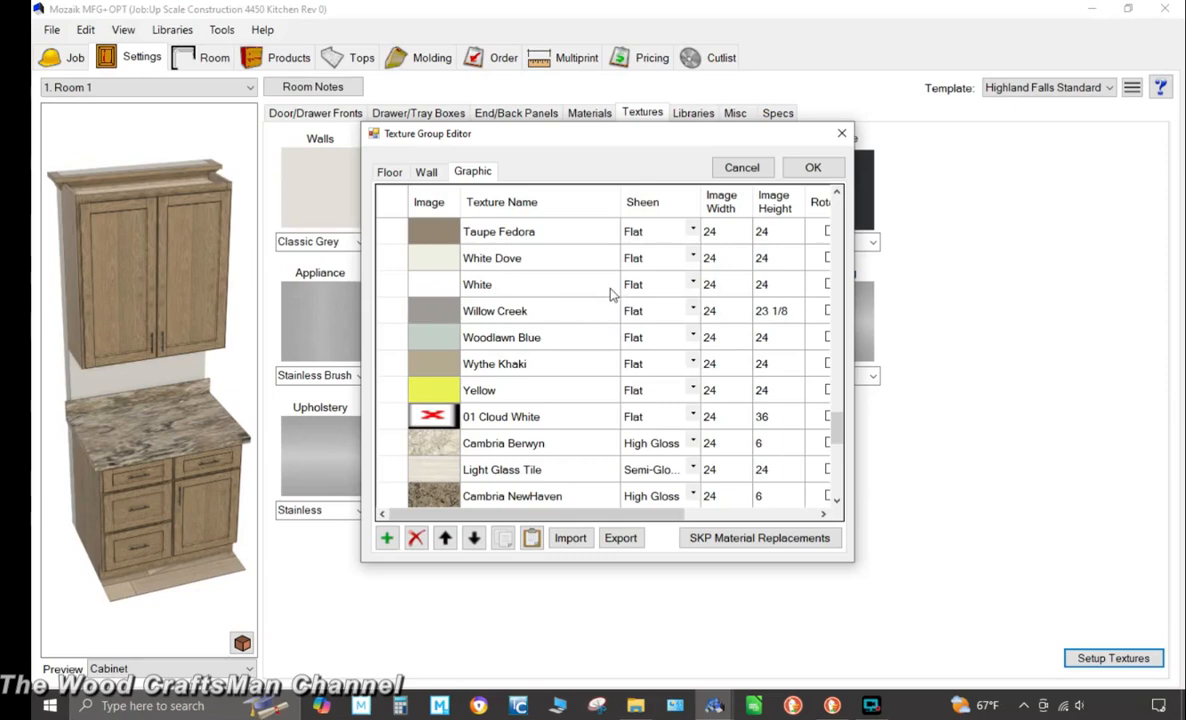
scroll(609, 291, down, 2)
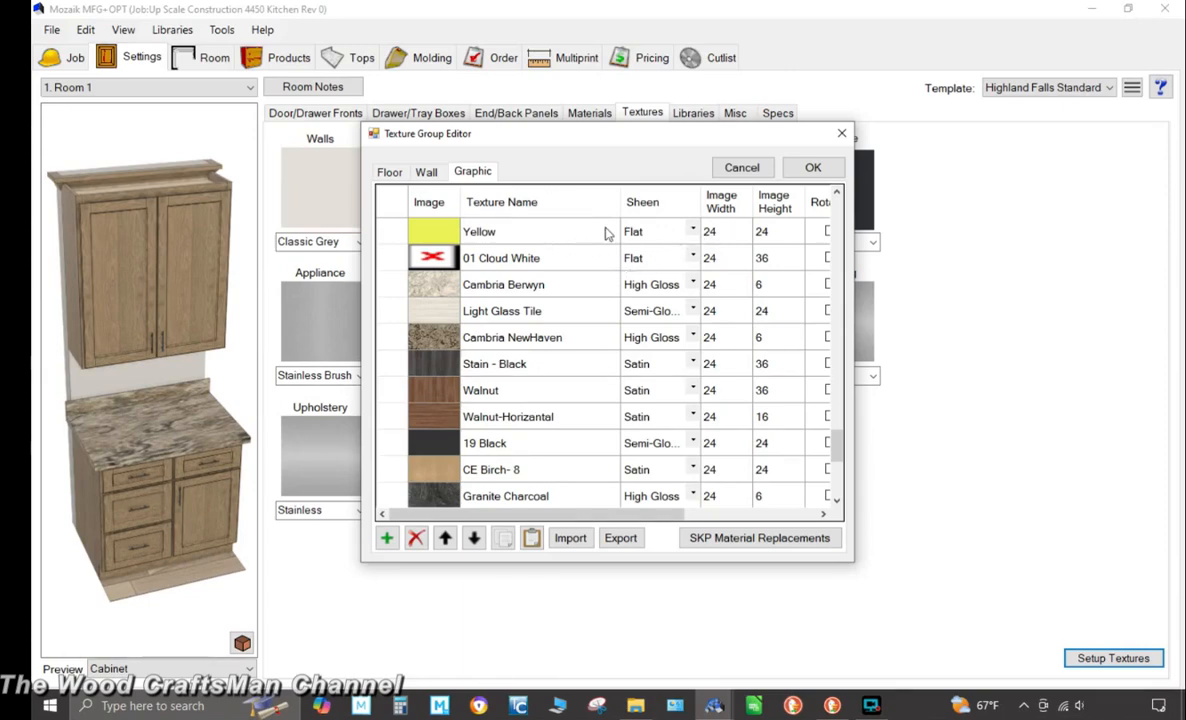
scroll(533, 311, down, 3)
scroll(545, 312, down, 2)
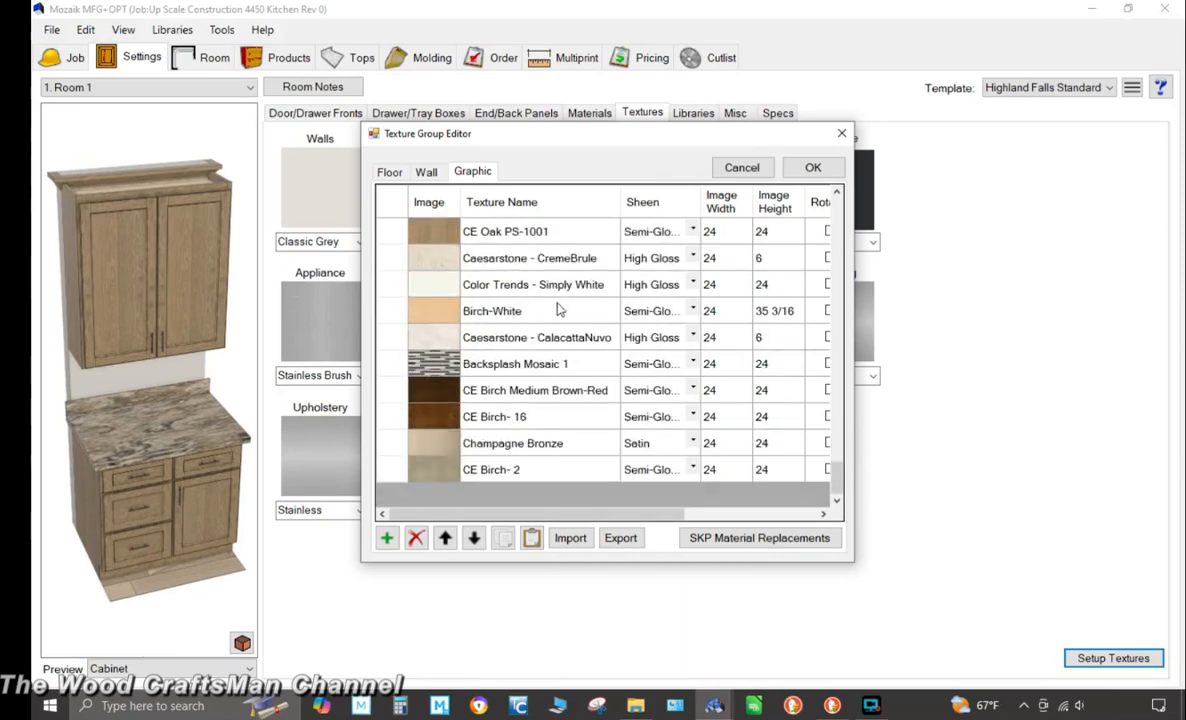
scroll(555, 338, up, 2)
scroll(563, 340, up, 2)
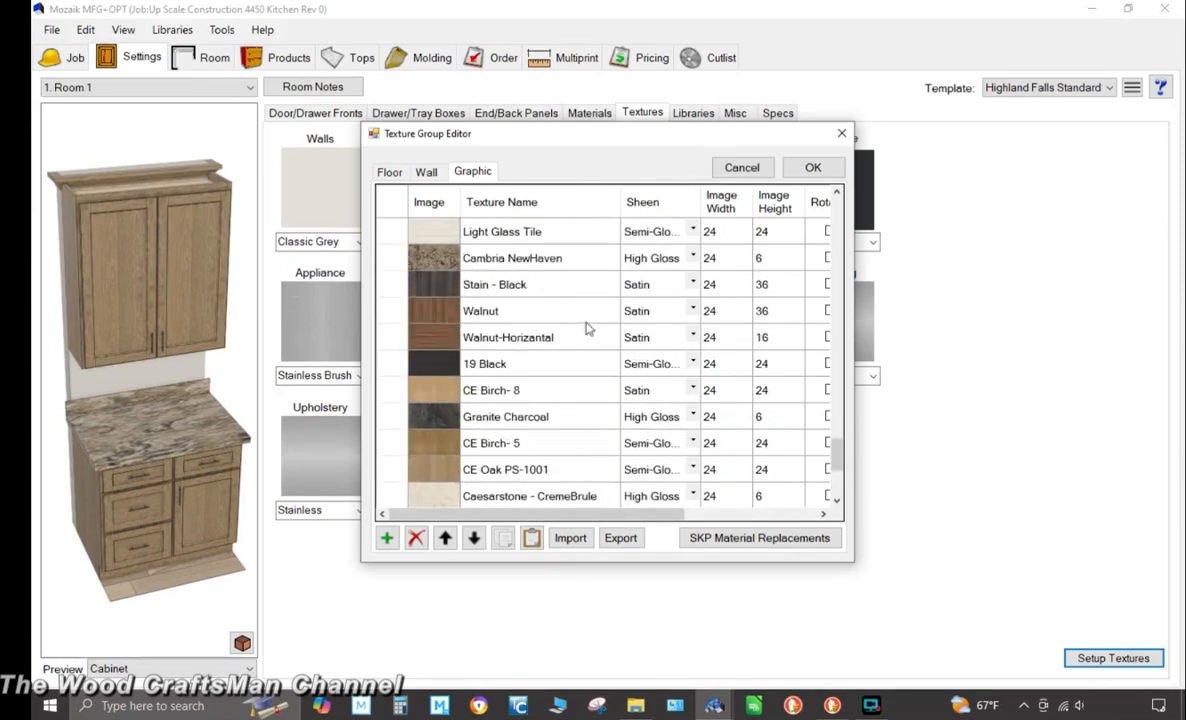
scroll(567, 288, up, 1)
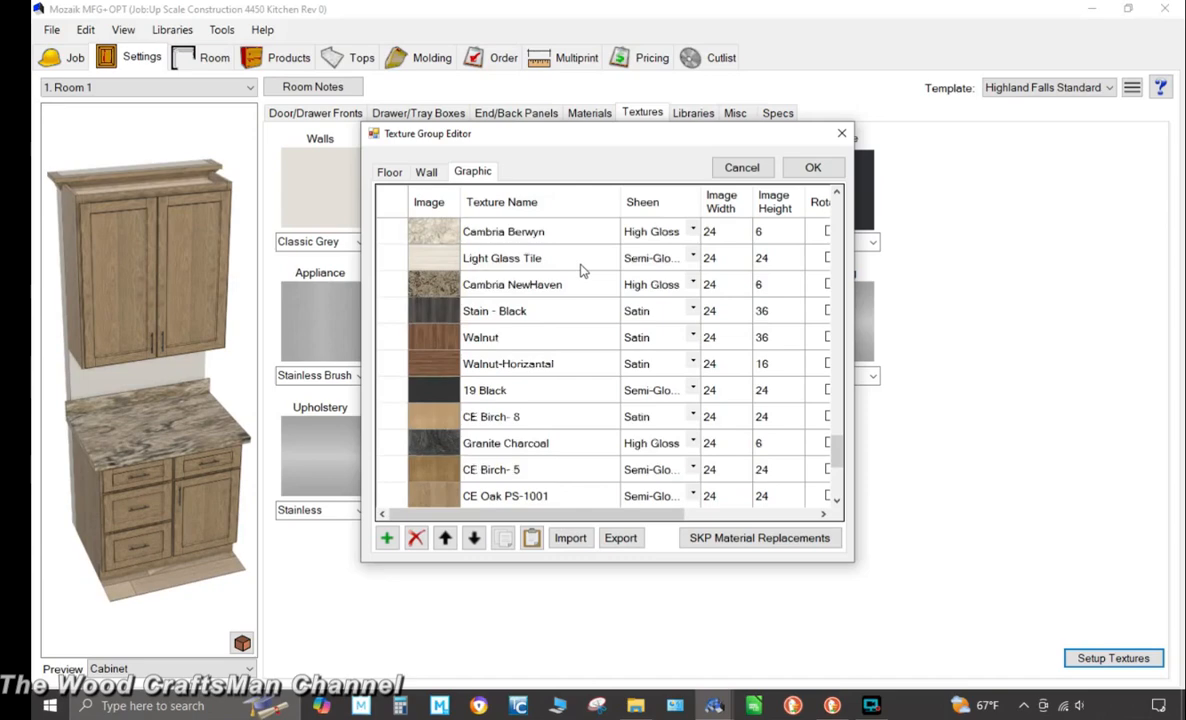
scroll(570, 286, up, 1)
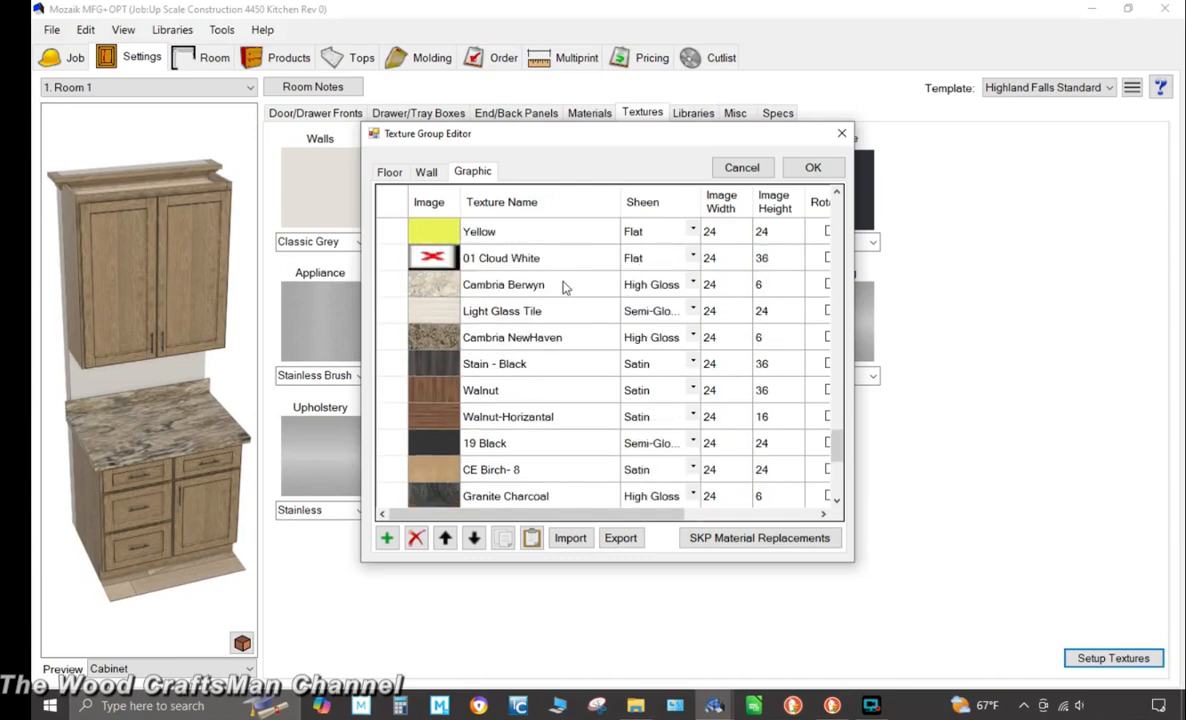
scroll(563, 288, down, 5)
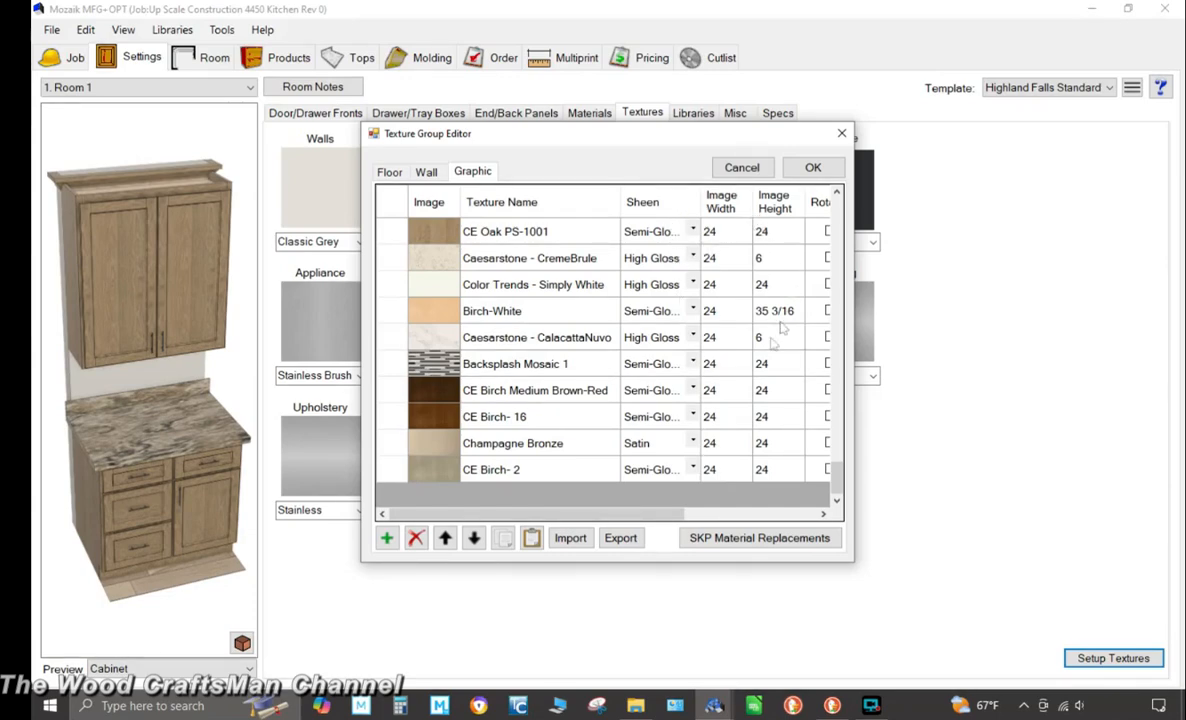
drag(636, 514, 725, 519)
Set CE Birch- 2's sheen to Semi-Gloss, then cancel the editor without saving changes
click(667, 470)
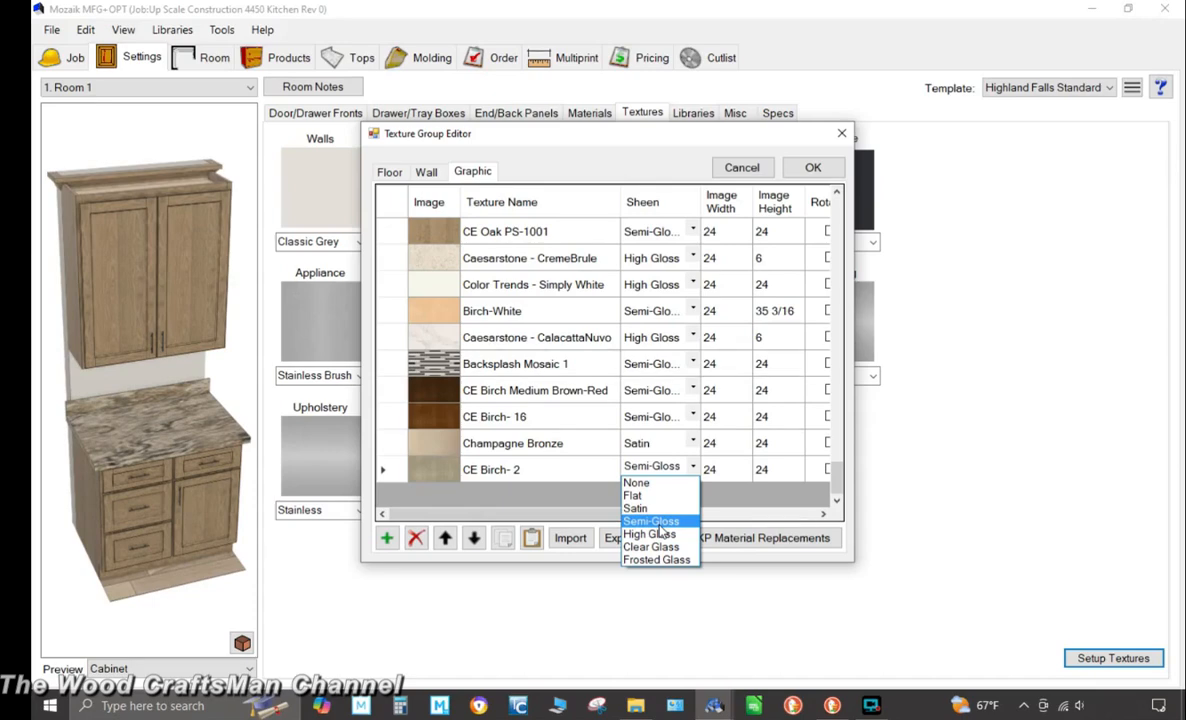
click(656, 522)
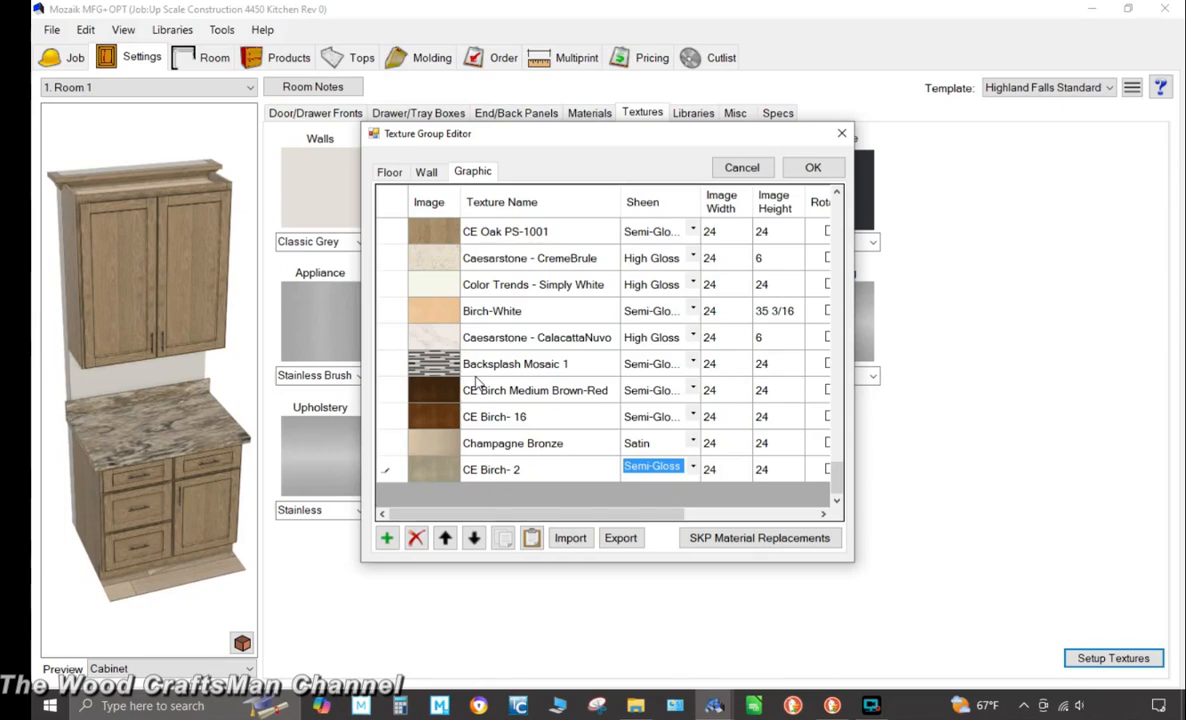
scroll(485, 247, up, 1)
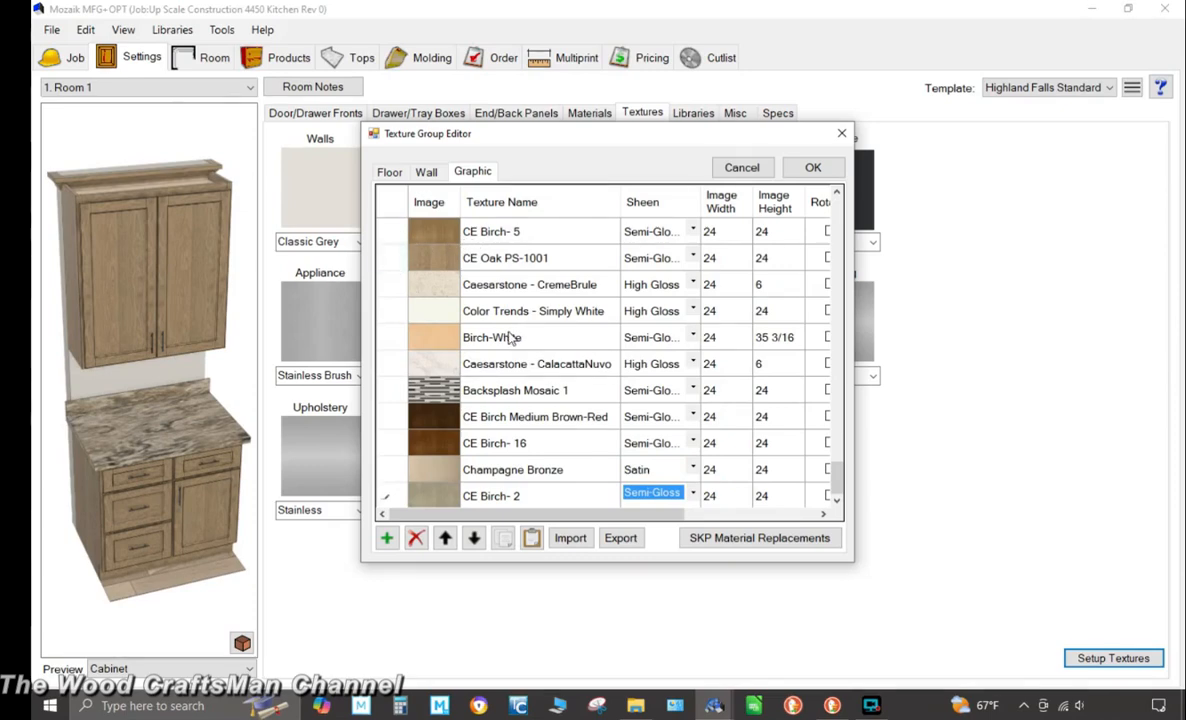
scroll(511, 338, up, 1)
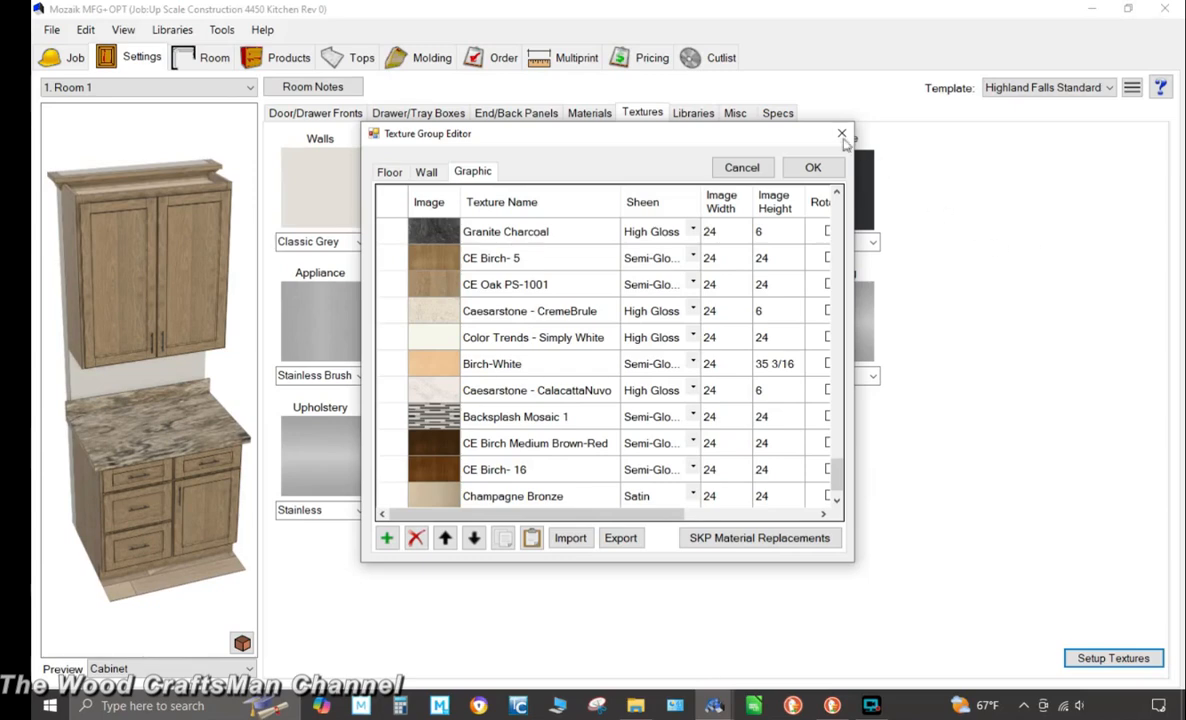
click(742, 168)
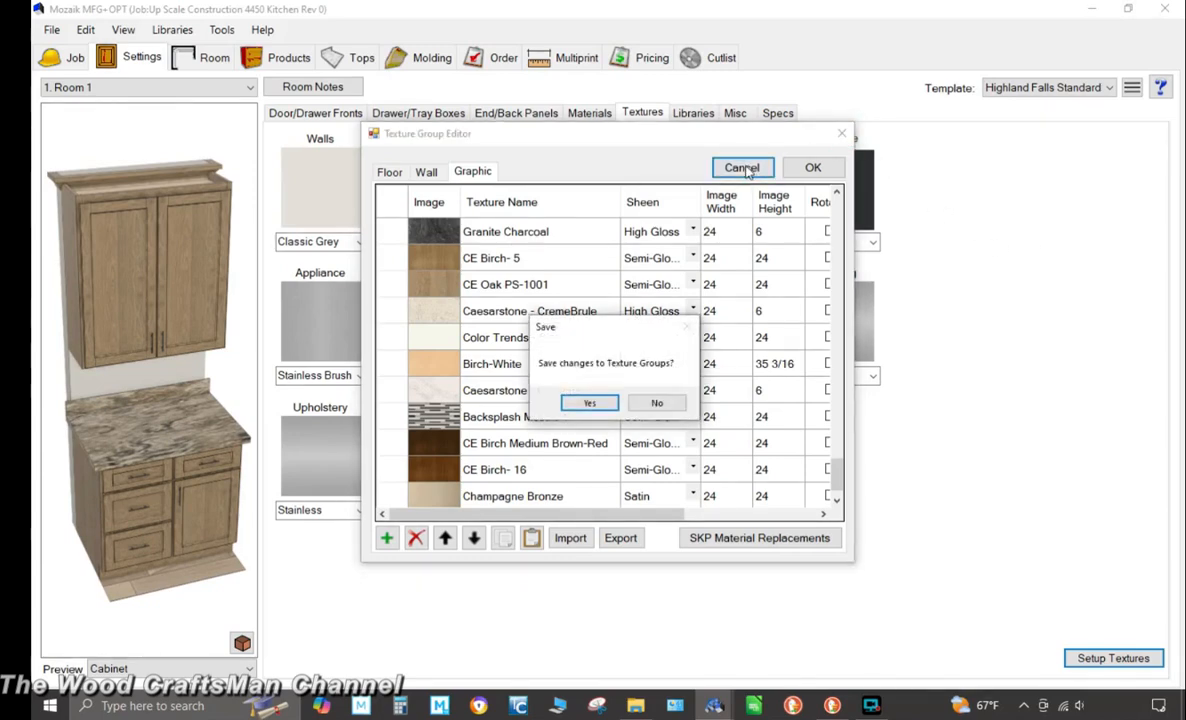
click(657, 404)
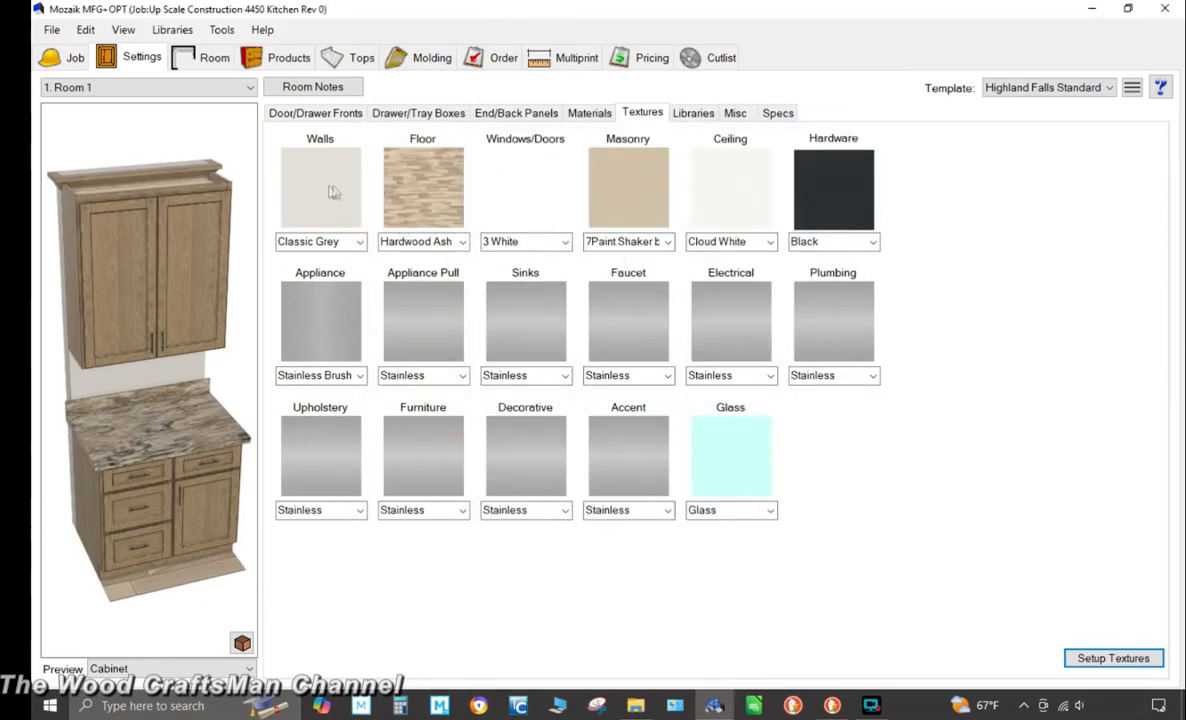
Reopen the Texture Group Editor, review the Graphic textures list, and close it with OK
click(578, 114)
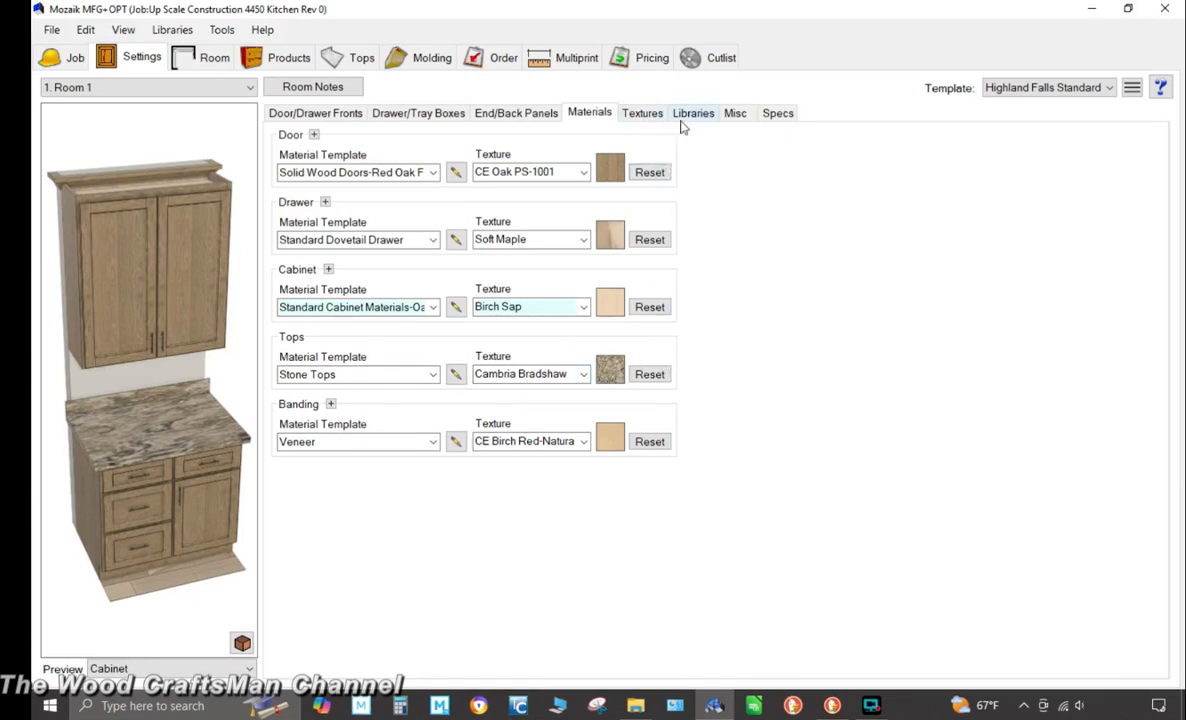
click(645, 114)
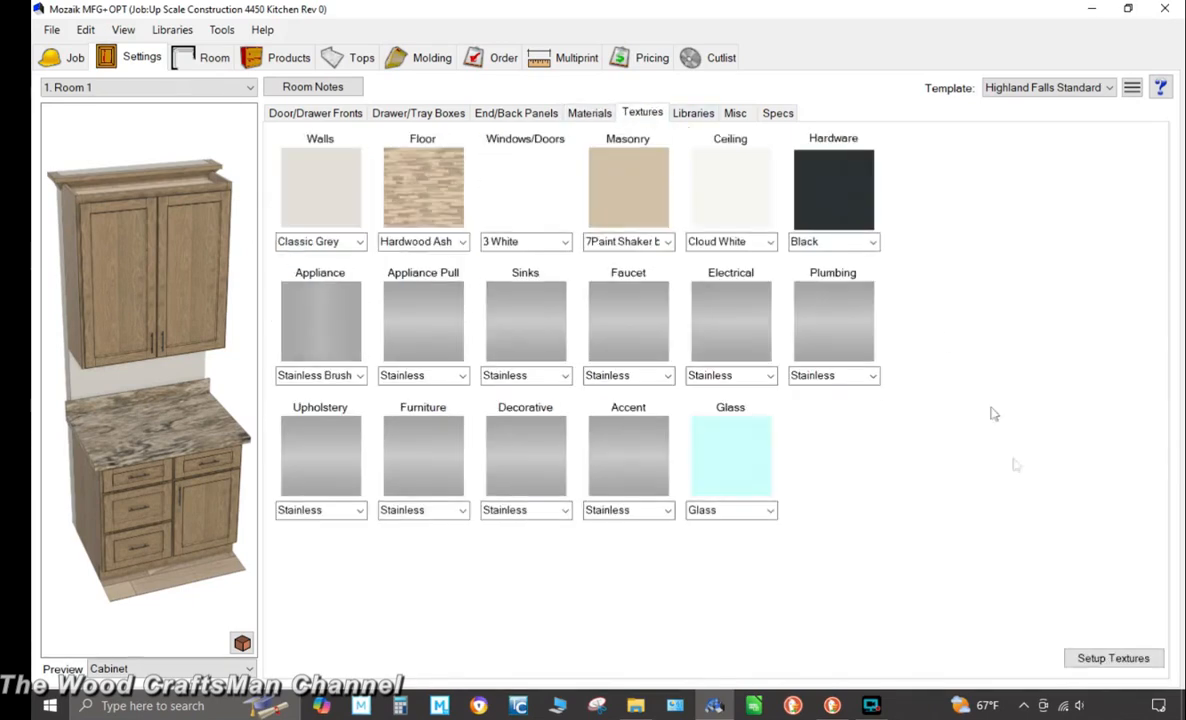
click(1113, 659)
click(471, 170)
scroll(553, 312, down, 13)
scroll(548, 368, down, 15)
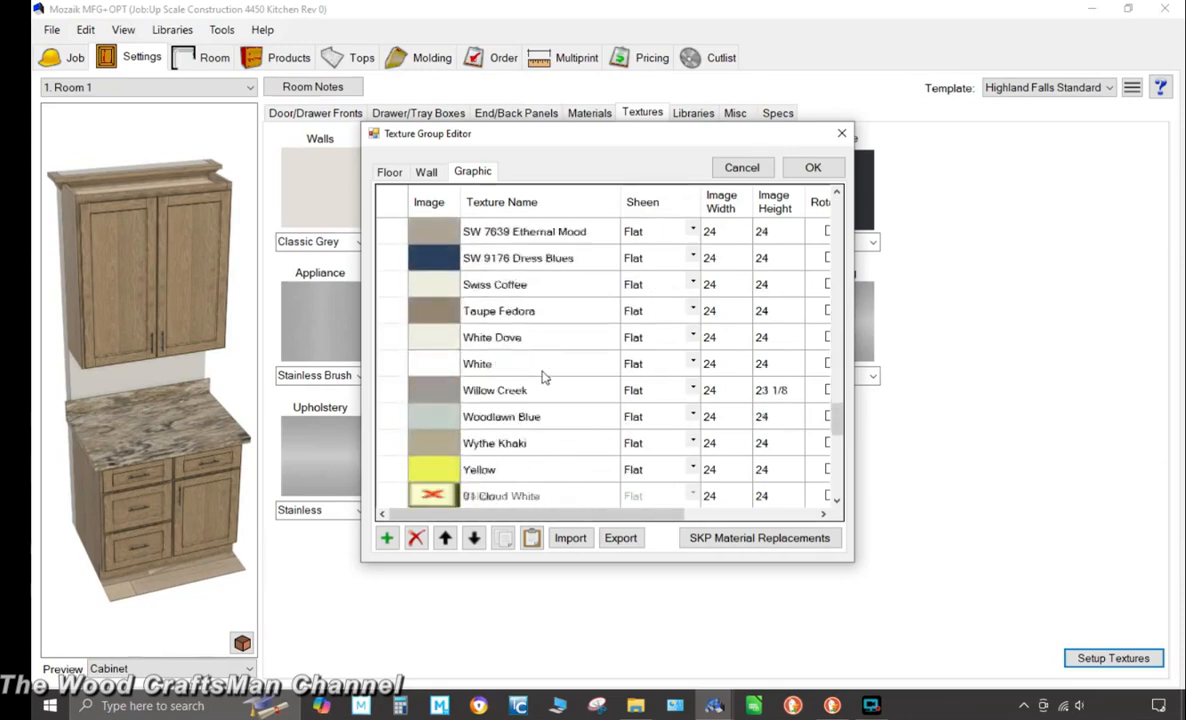
scroll(543, 376, down, 8)
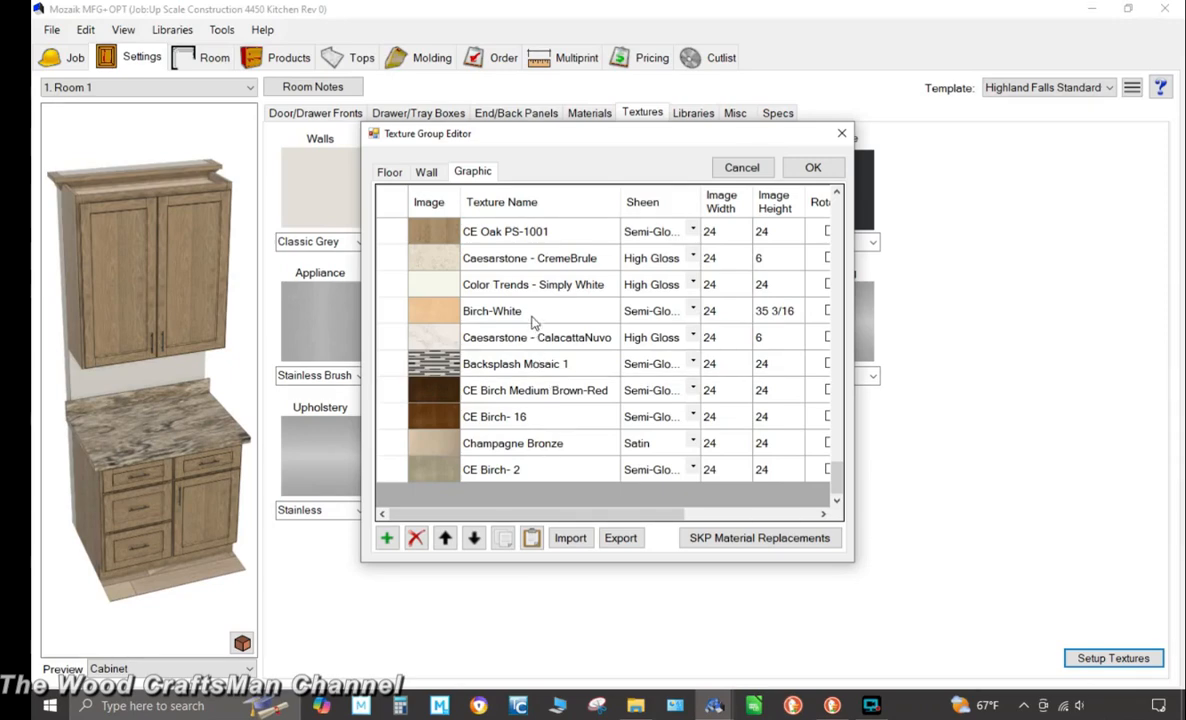
scroll(530, 320, up, 1)
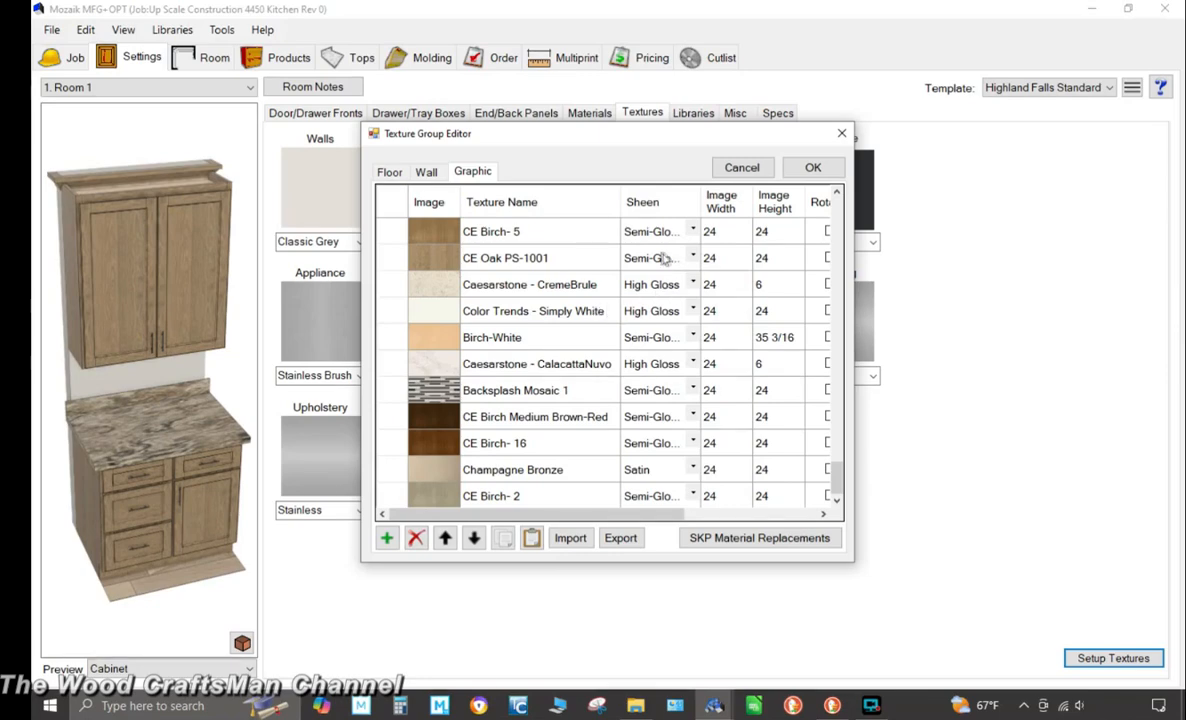
click(813, 168)
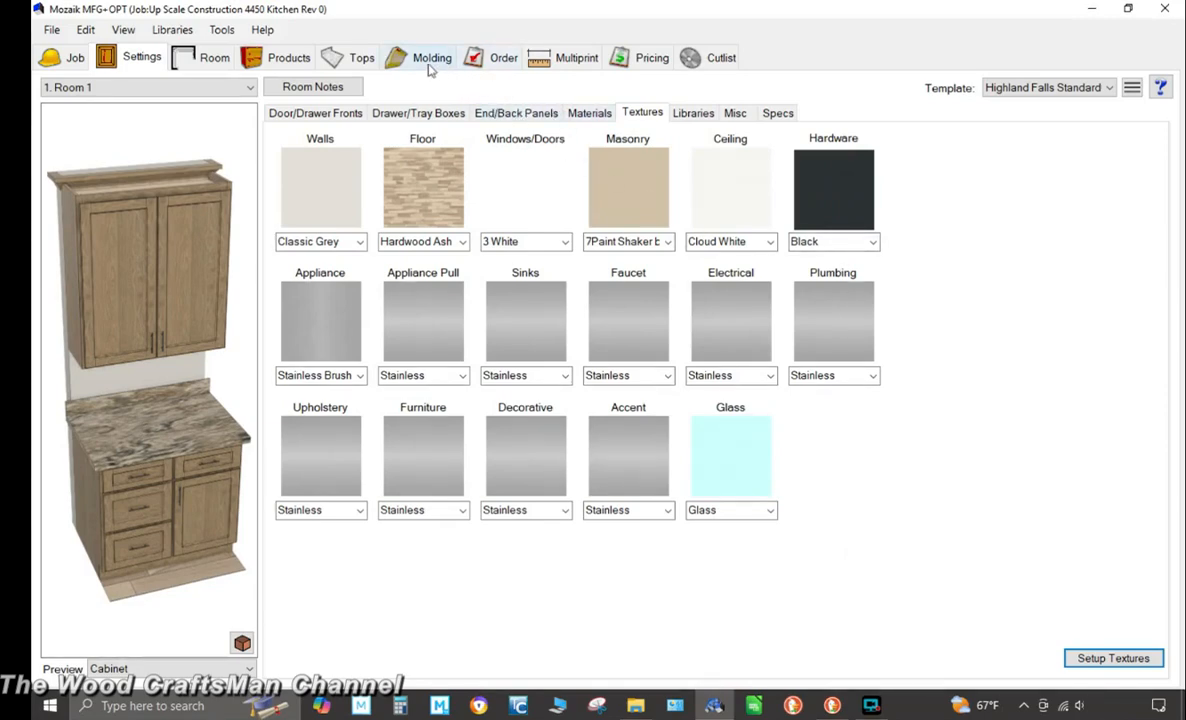
Open the 3D room viewer and switch to saved view 1
click(289, 58)
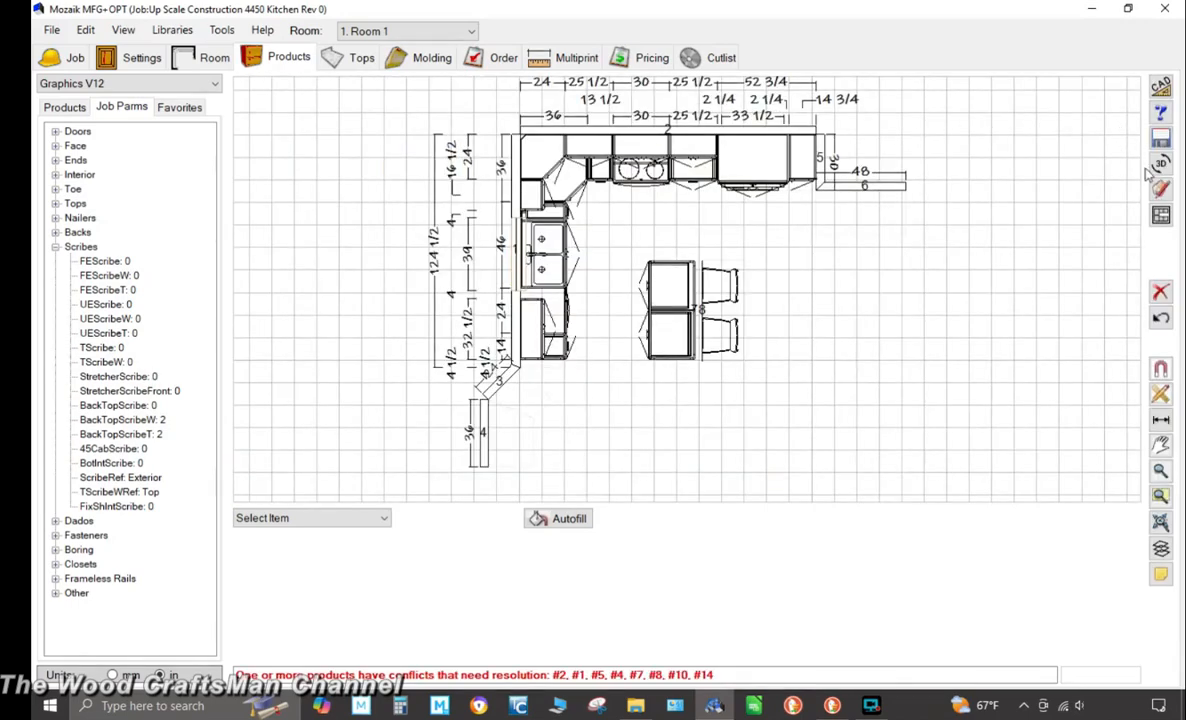
click(1160, 163)
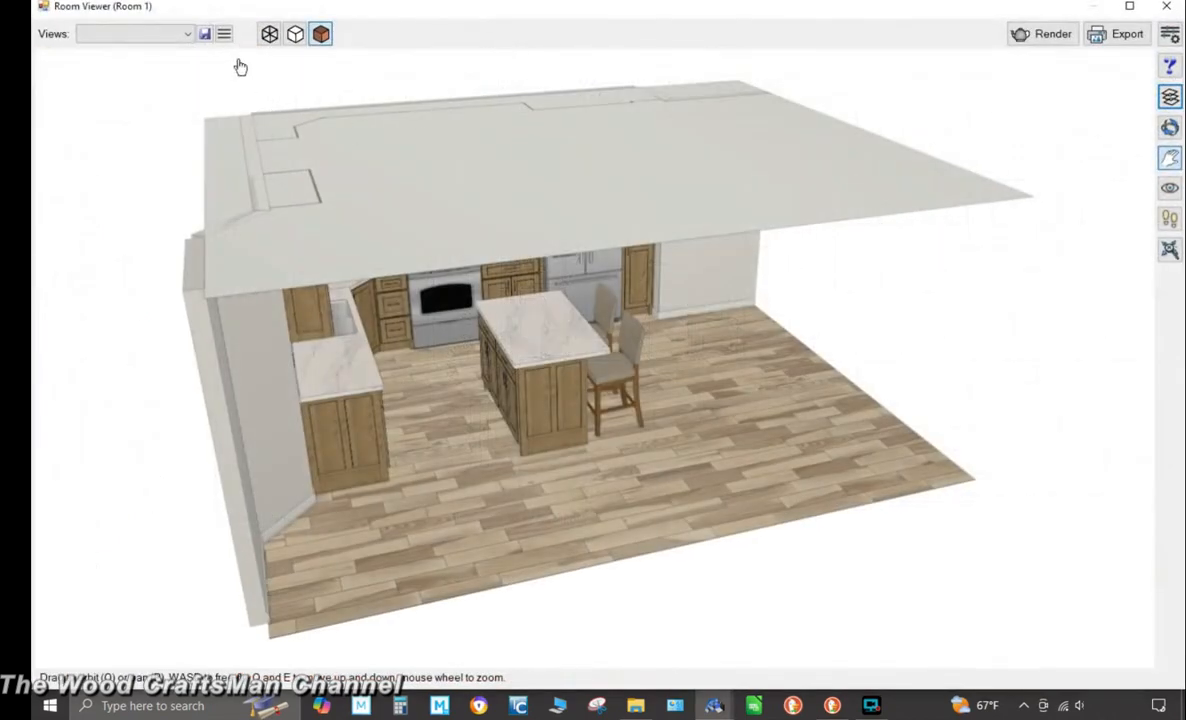
click(156, 37)
click(154, 49)
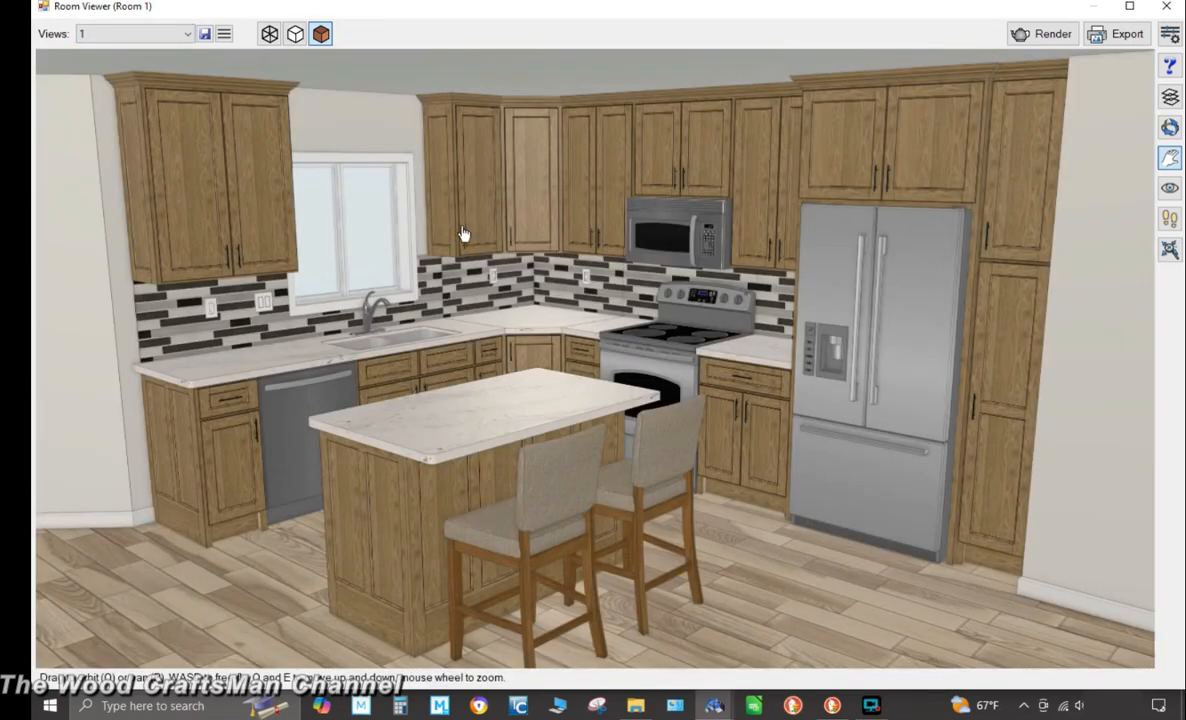
click(1170, 34)
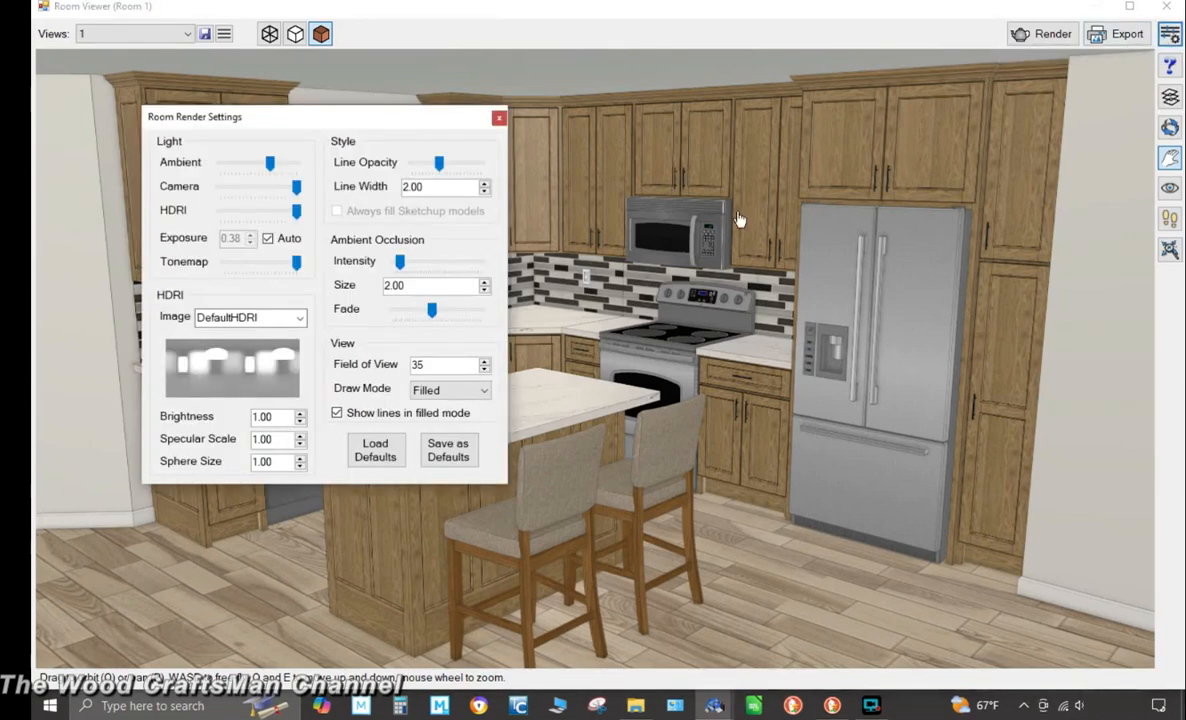
click(460, 450)
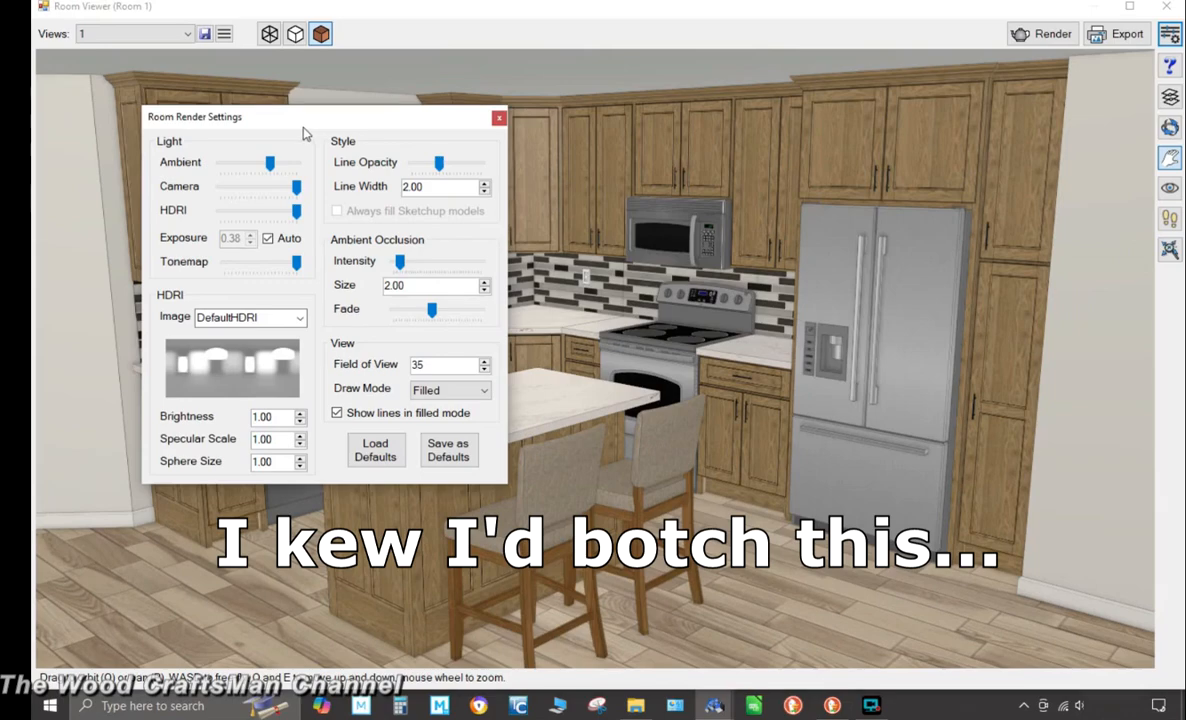
drag(320, 125, 400, 130)
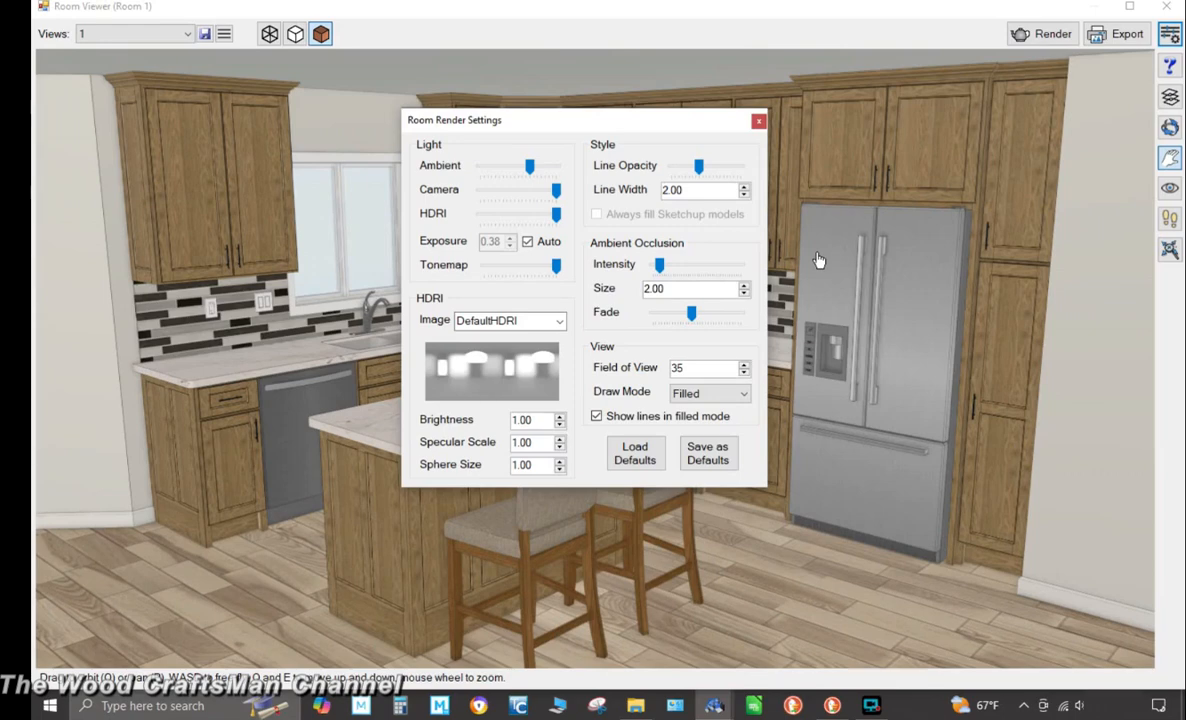
click(558, 322)
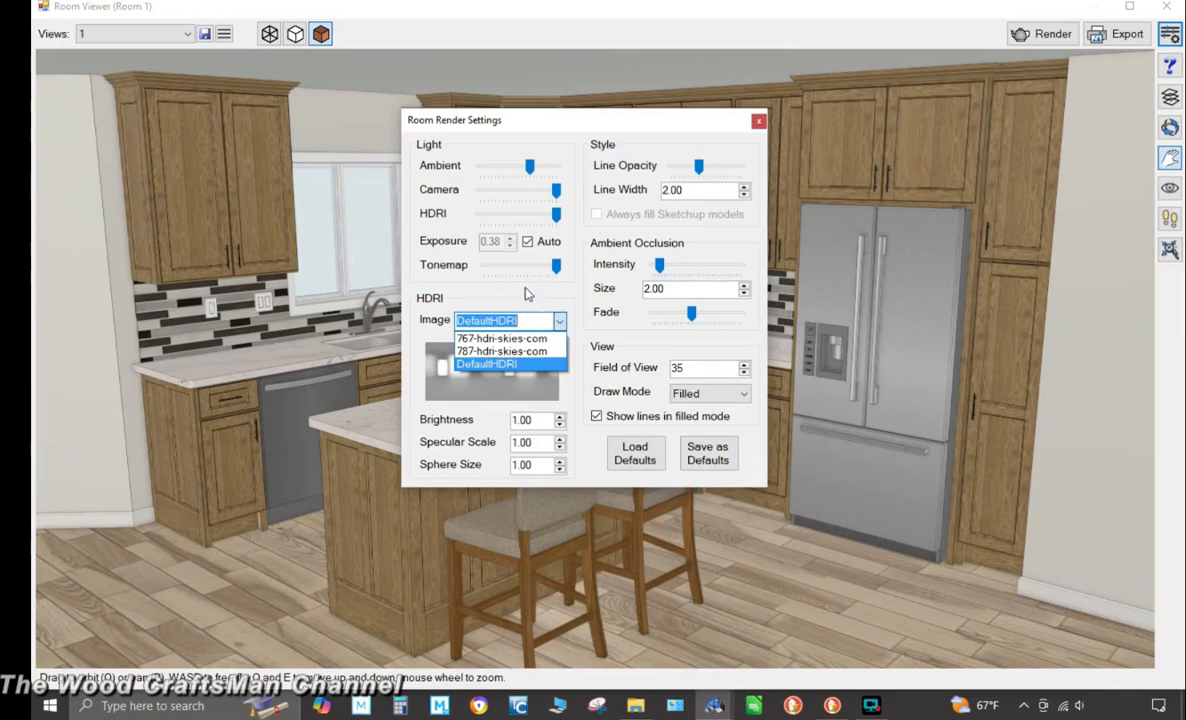
click(492, 273)
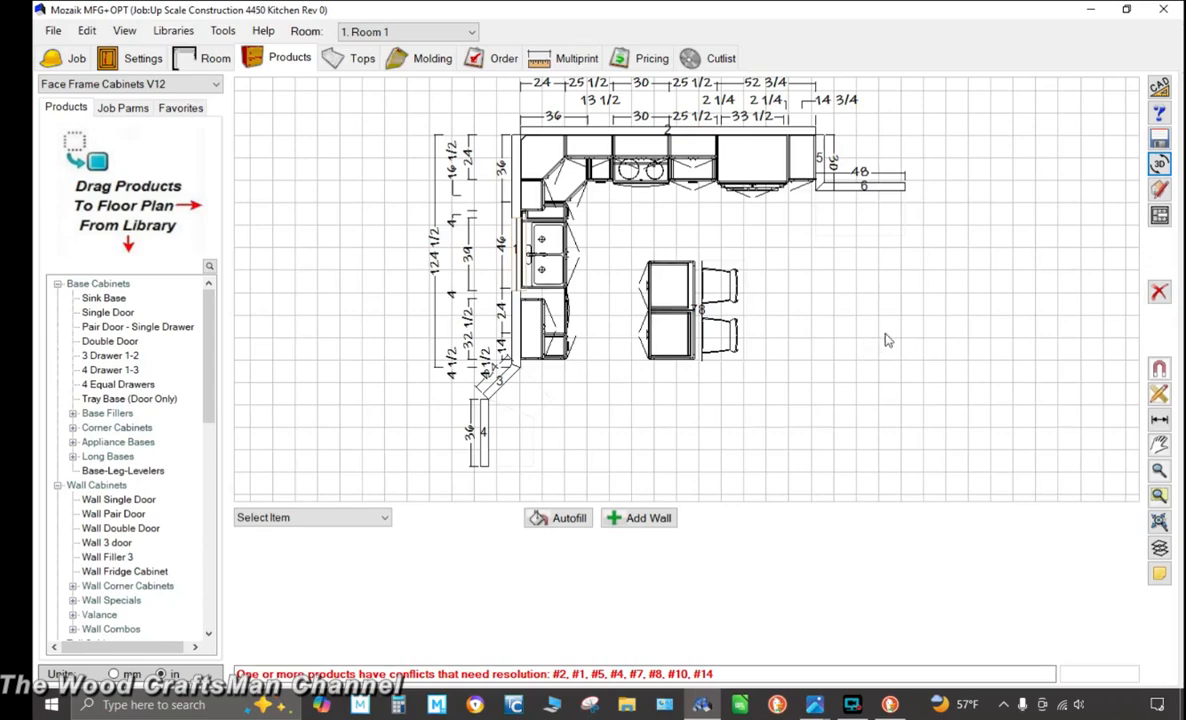
Reopen the 3D room viewer and switch to saved view 1
click(1160, 165)
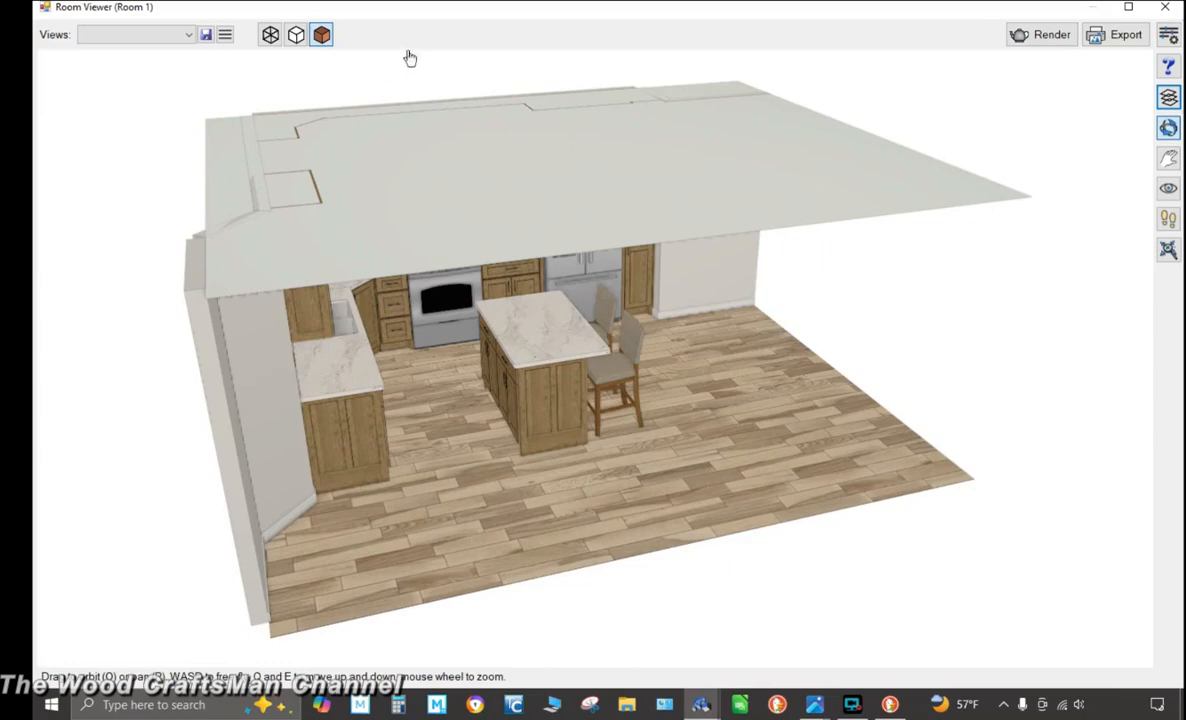
click(205, 35)
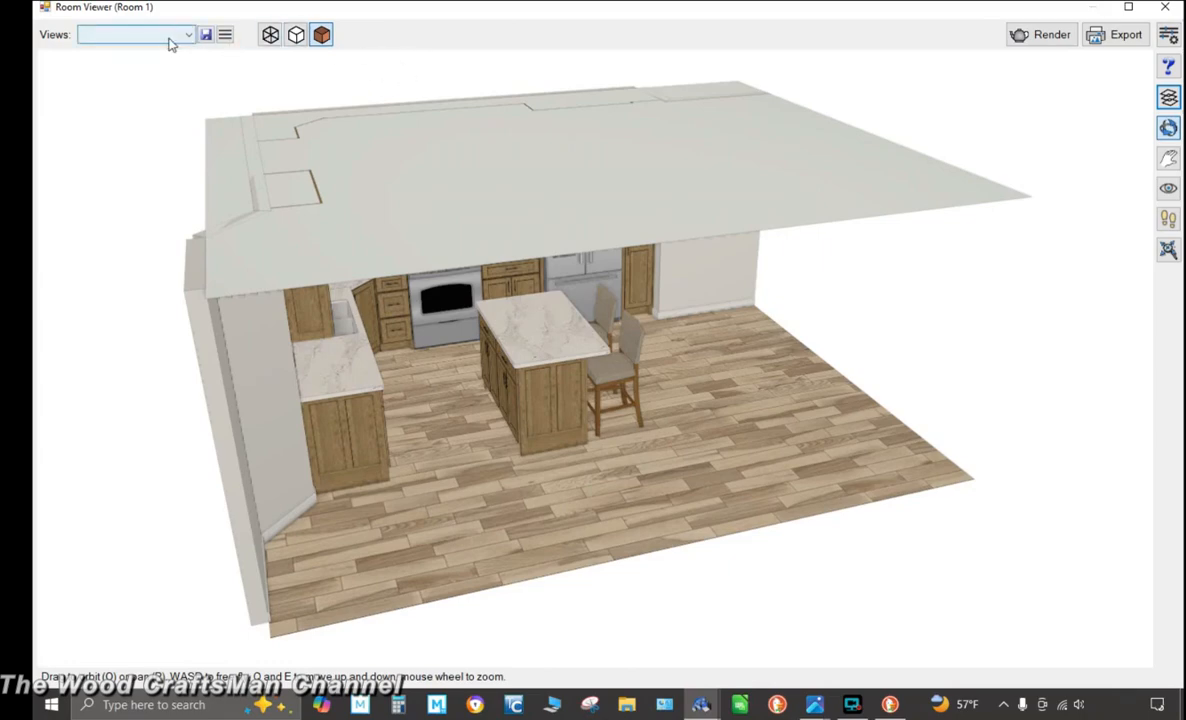
click(160, 38)
click(160, 52)
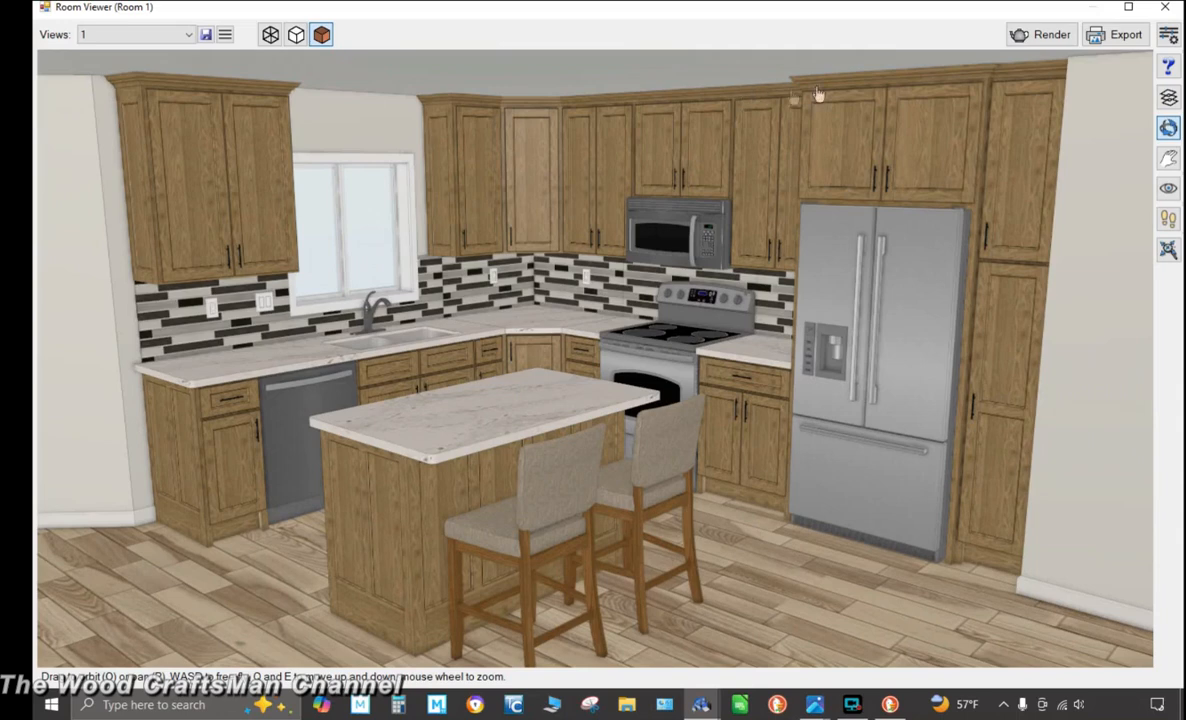
Review the room render settings, moving the dialog aside to inspect the scene, then close it
click(1169, 35)
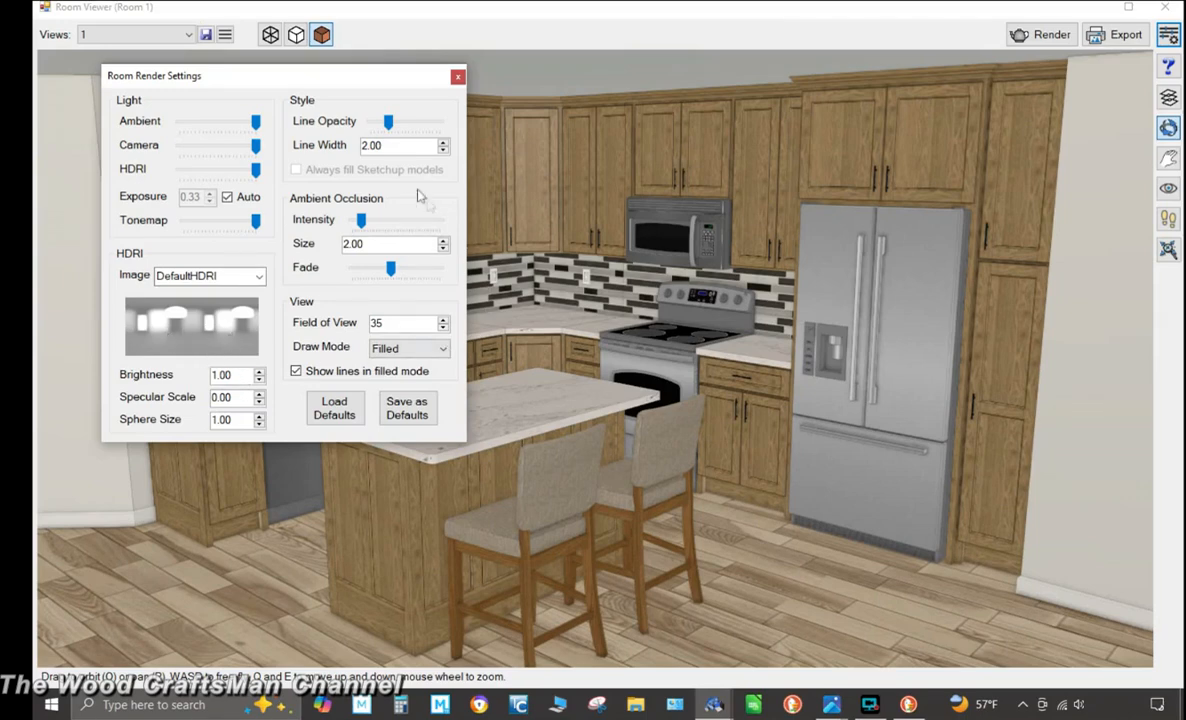
drag(384, 85, 936, 312)
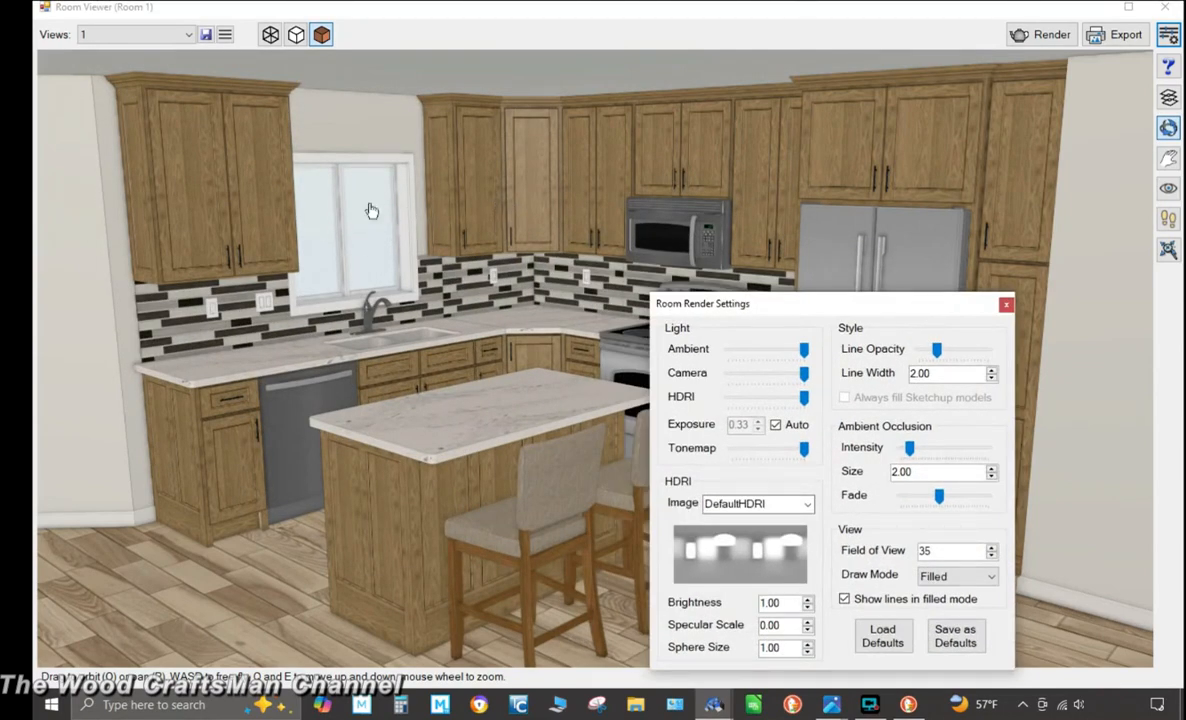
drag(775, 300, 505, 166)
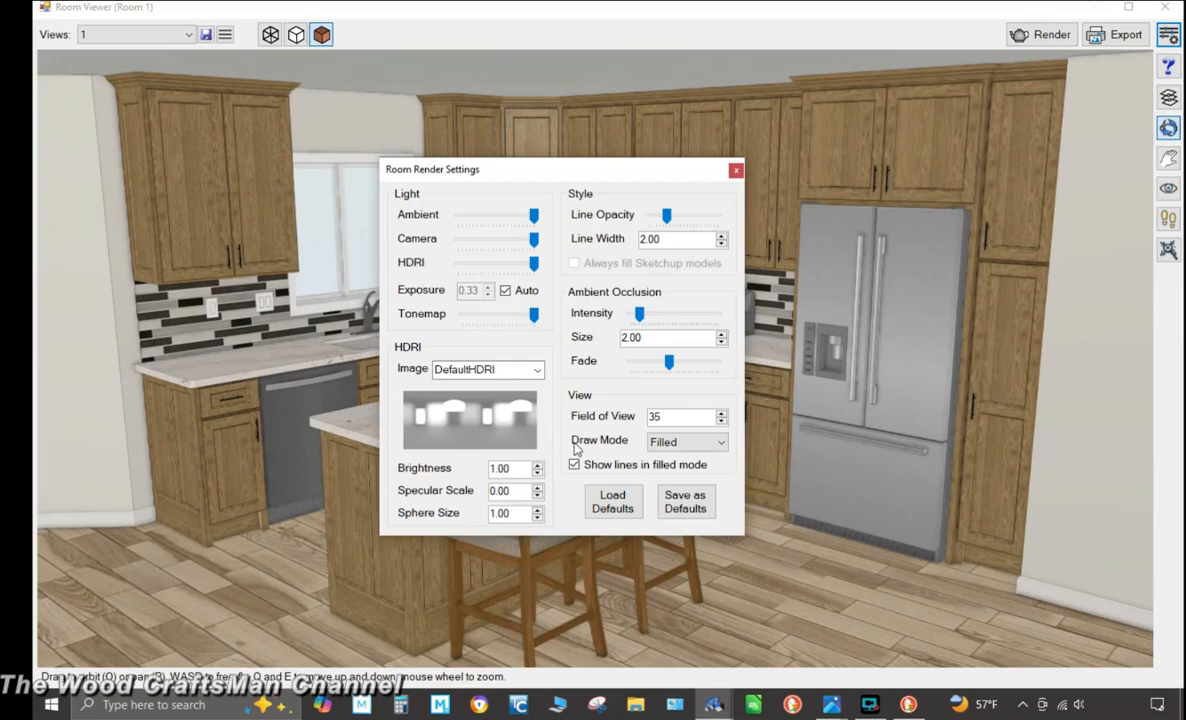
click(736, 172)
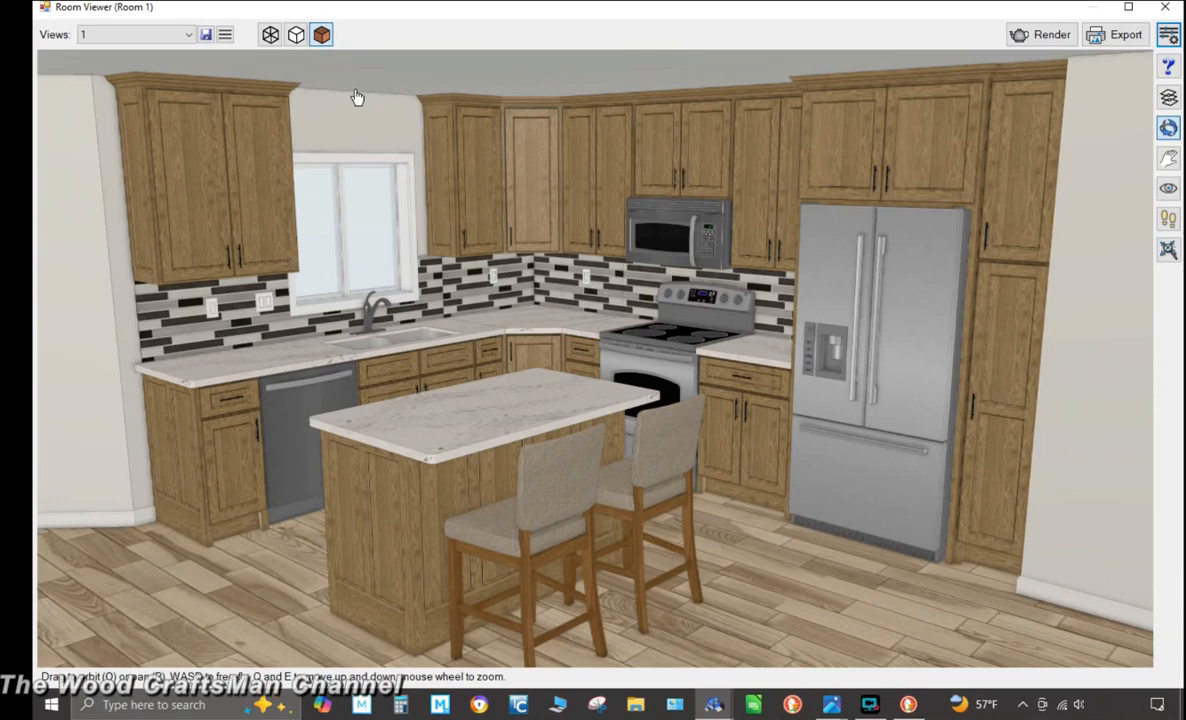
Save the current 3D view as a new saved view named "Up Scale Construction 4450 Kitchen Rev 0-3D"
click(205, 35)
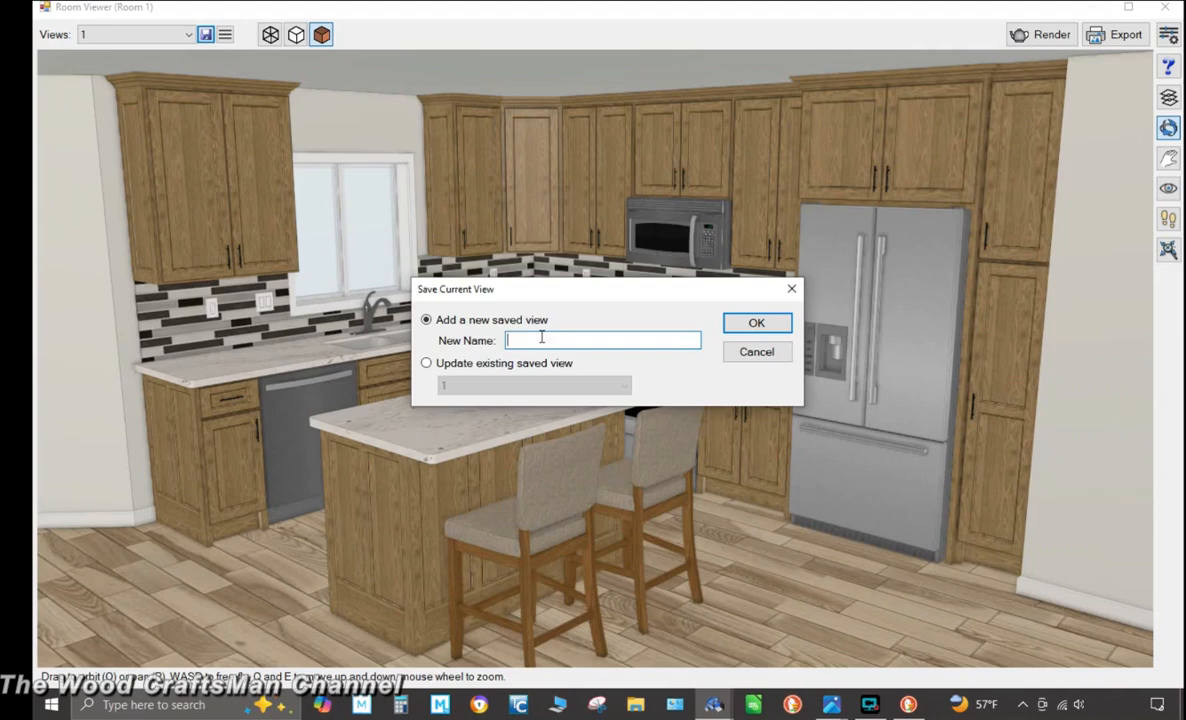
text(U)
text(p Scale Construction 4450 Kitche)
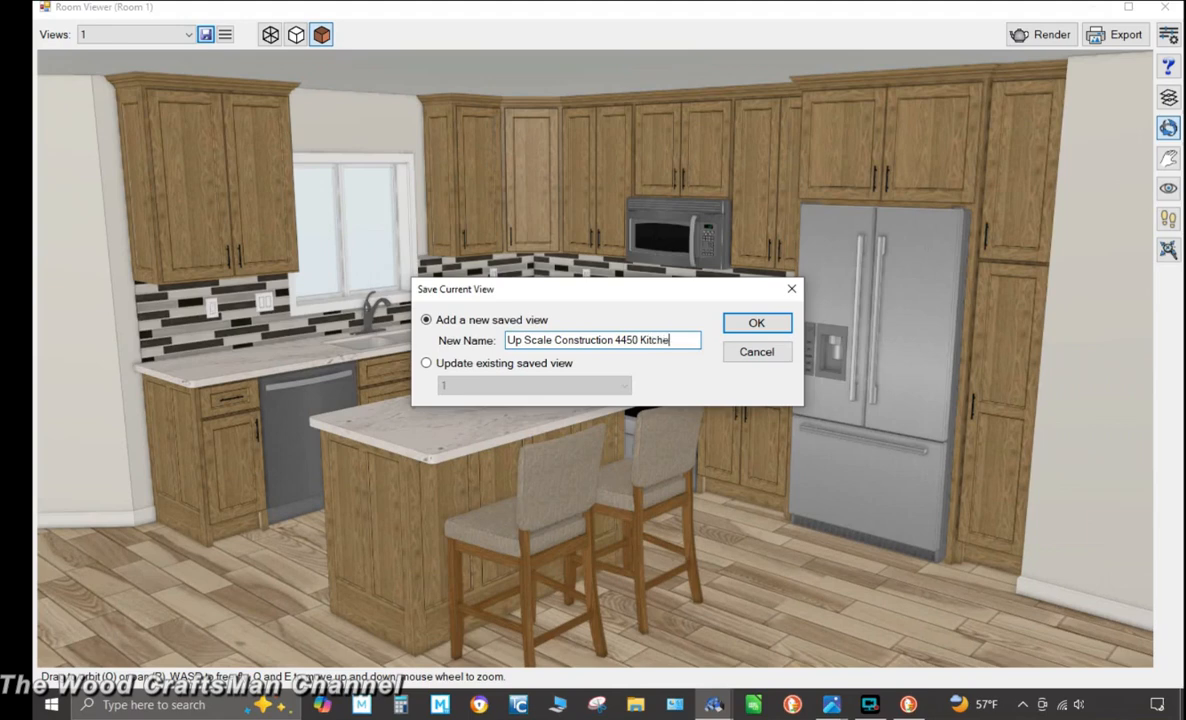
text(Rev 0)
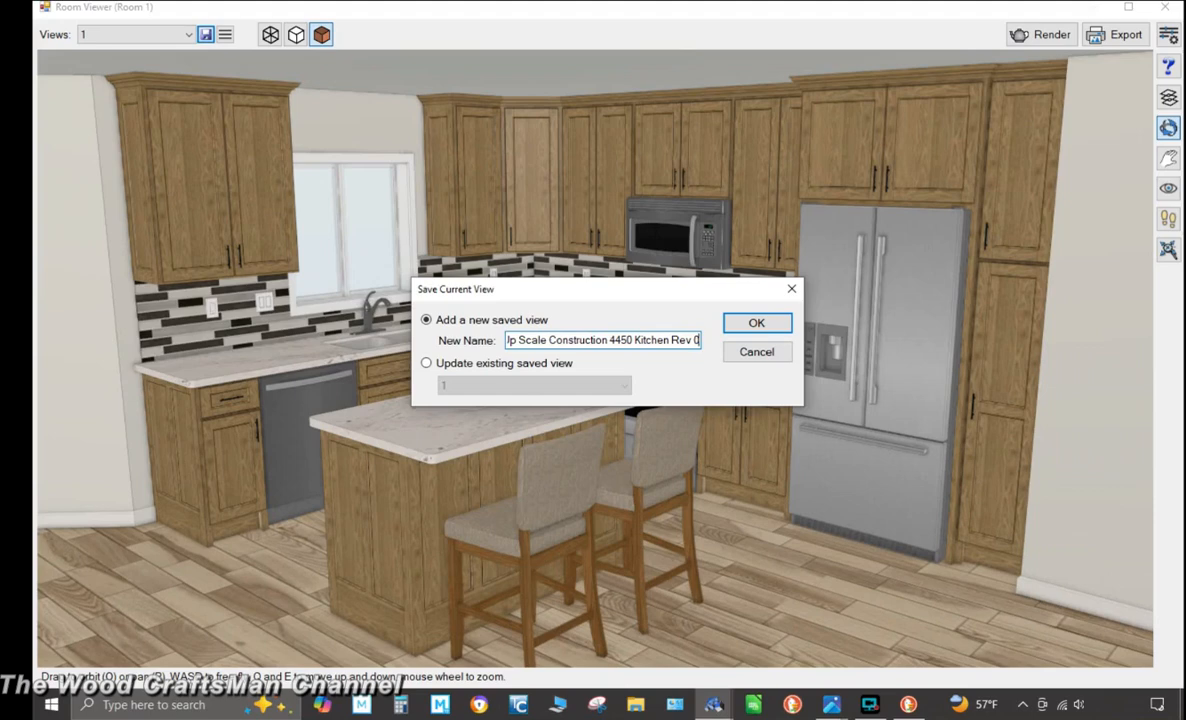
text(-)
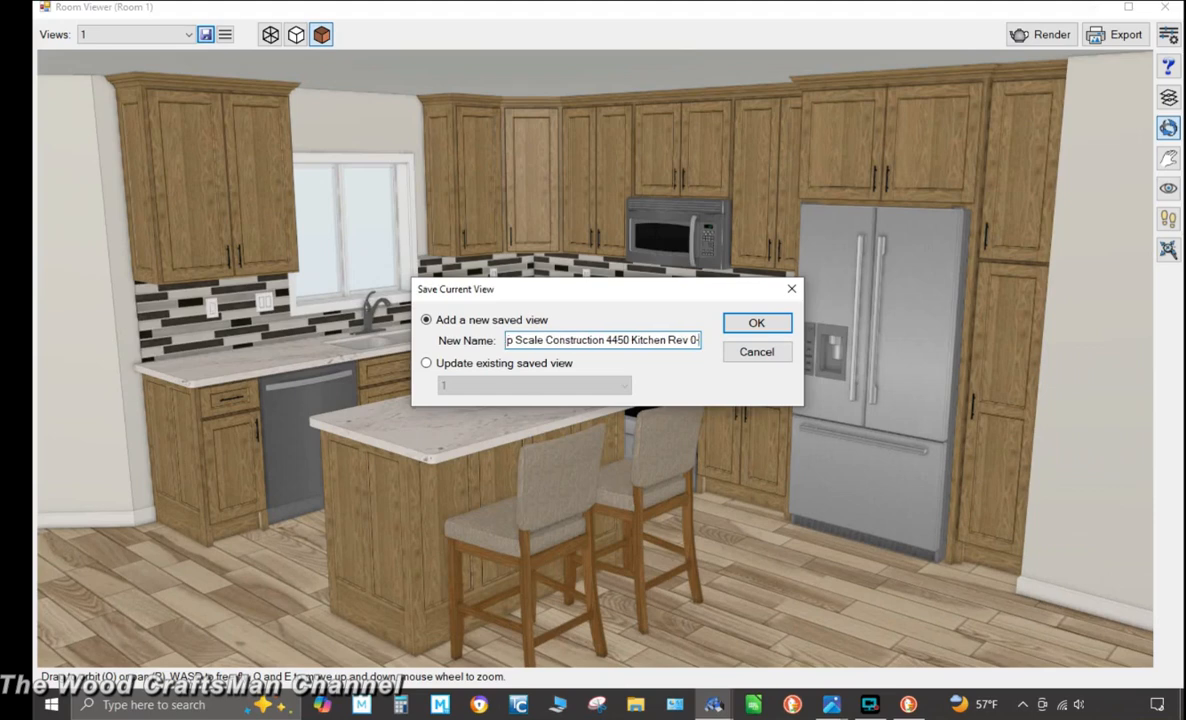
text(3D)
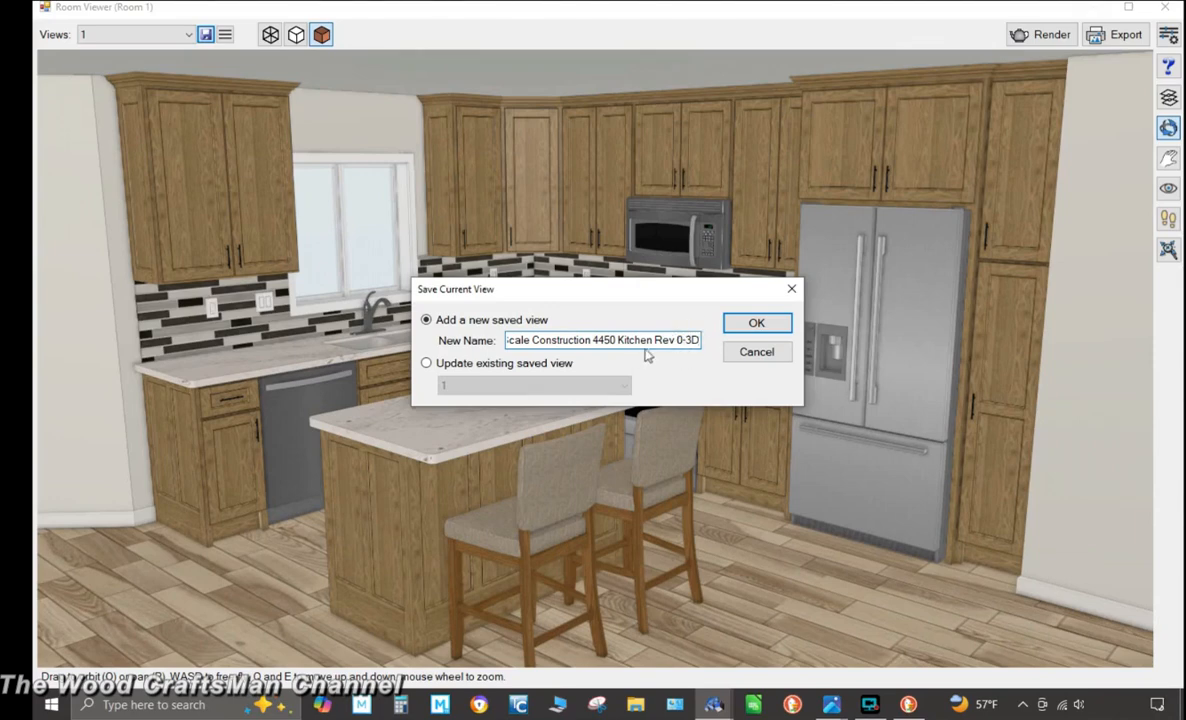
click(754, 326)
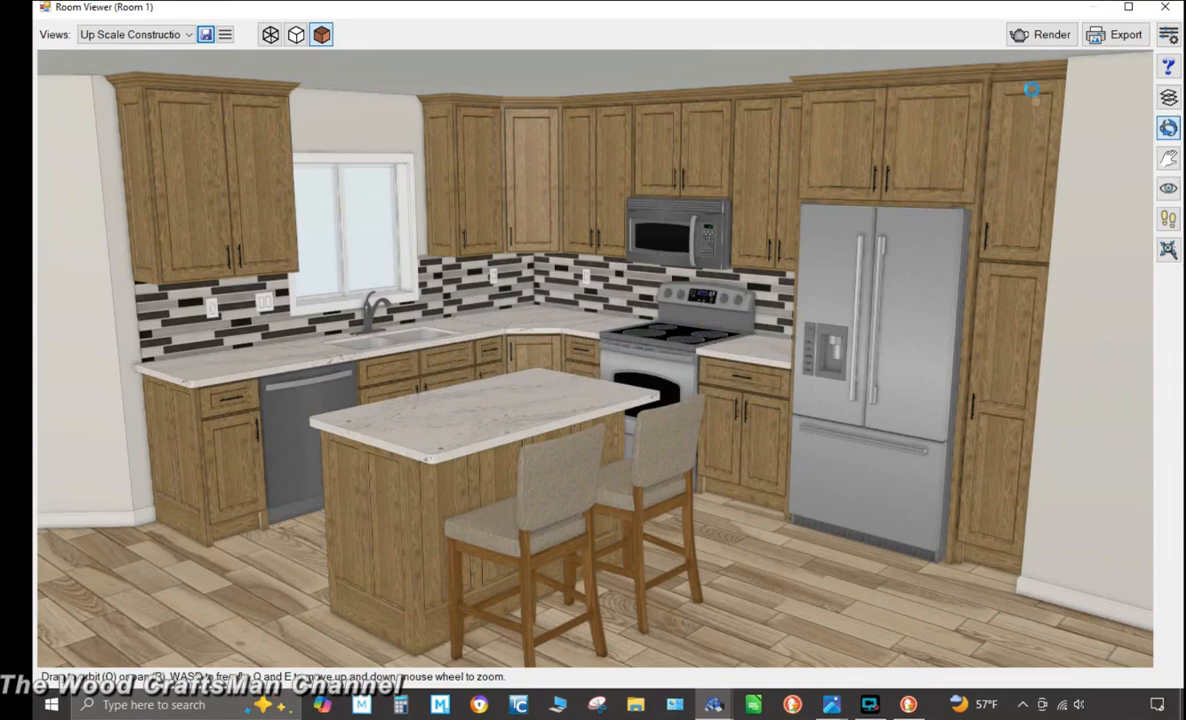
Open Cloud Render, toggle Transparent Background in its render settings, and close the settings
click(1043, 34)
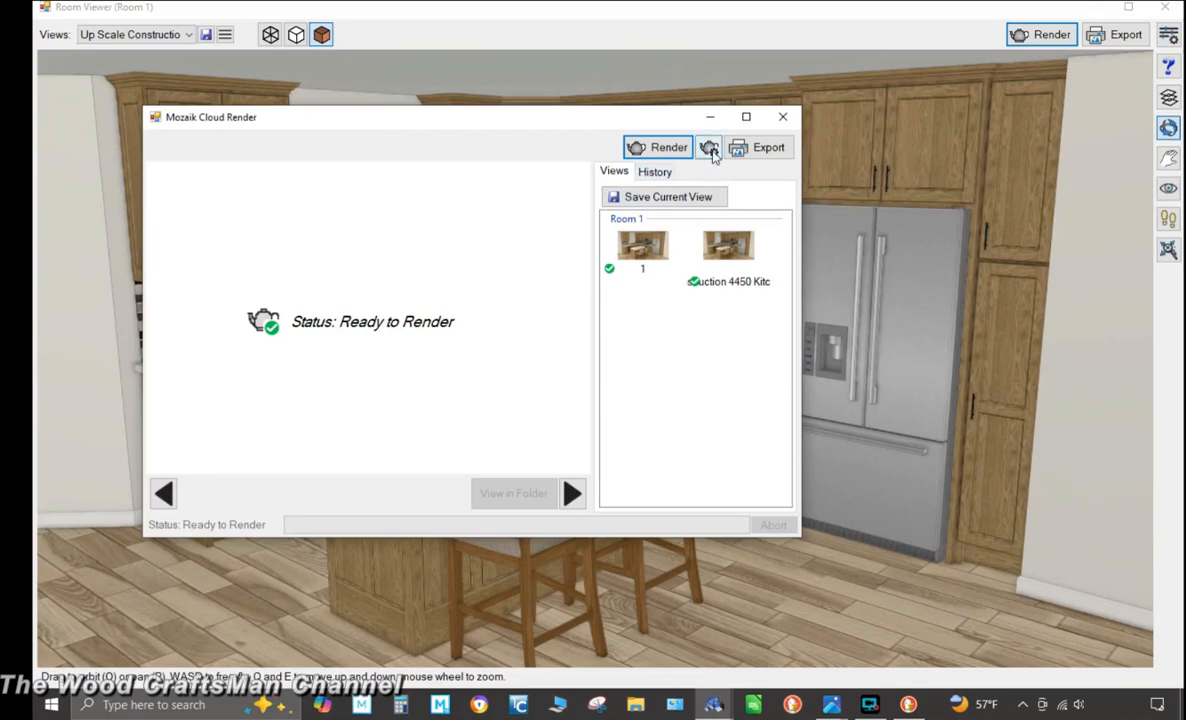
click(709, 148)
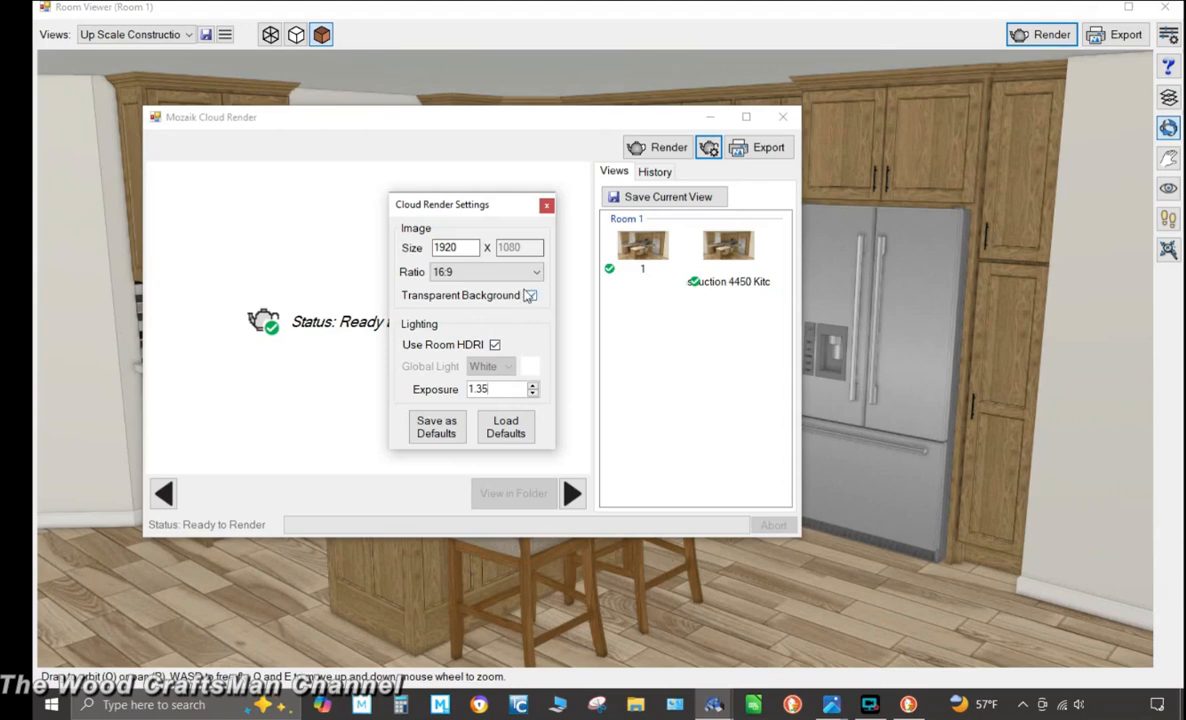
click(529, 296)
click(546, 205)
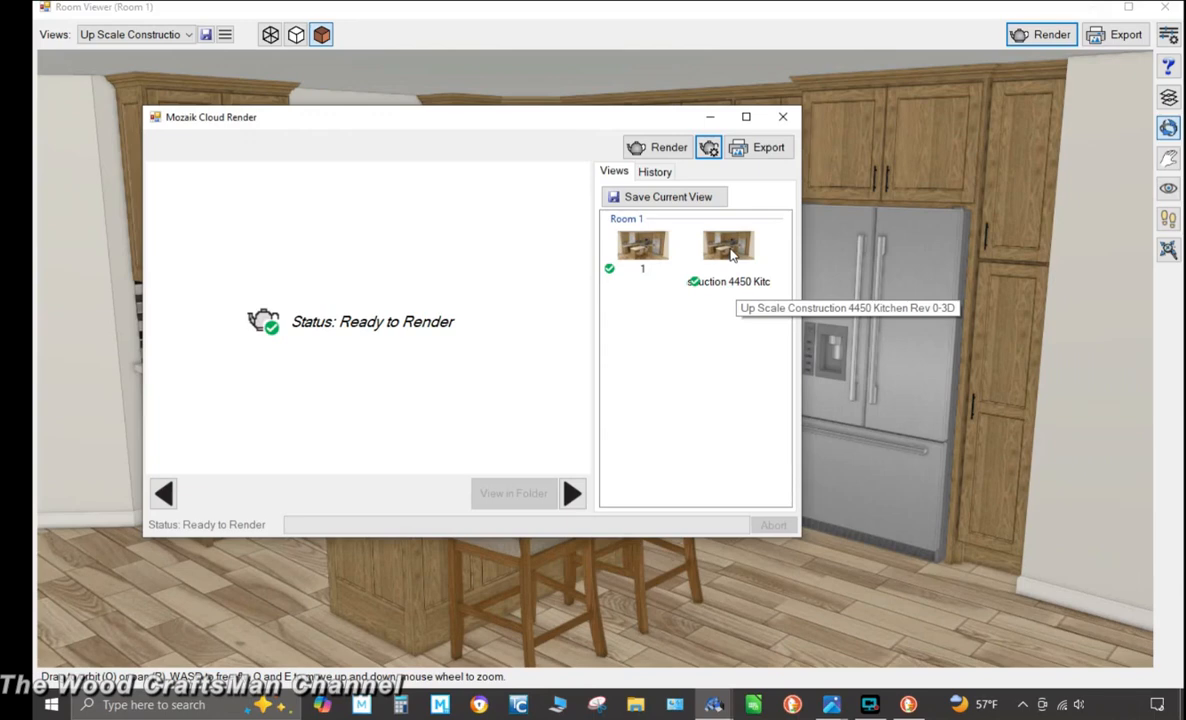
Select the Up Scale Construction saved view, generate its cloud render, and maximize the render window
click(729, 250)
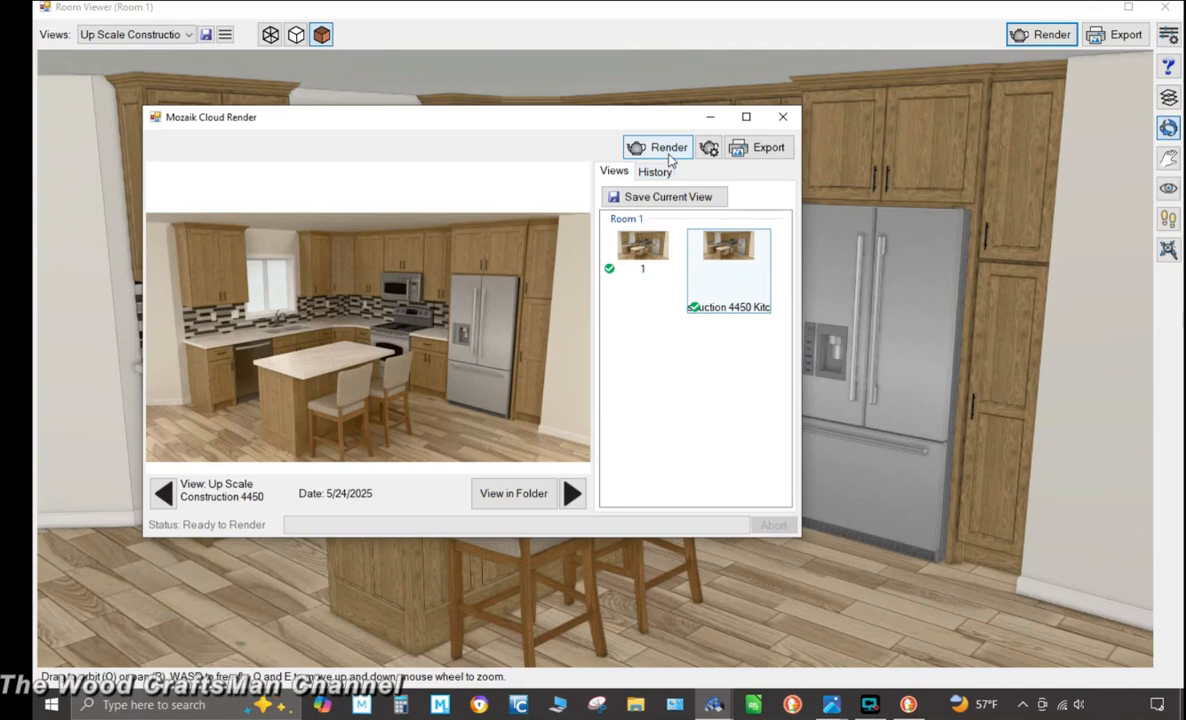
click(667, 148)
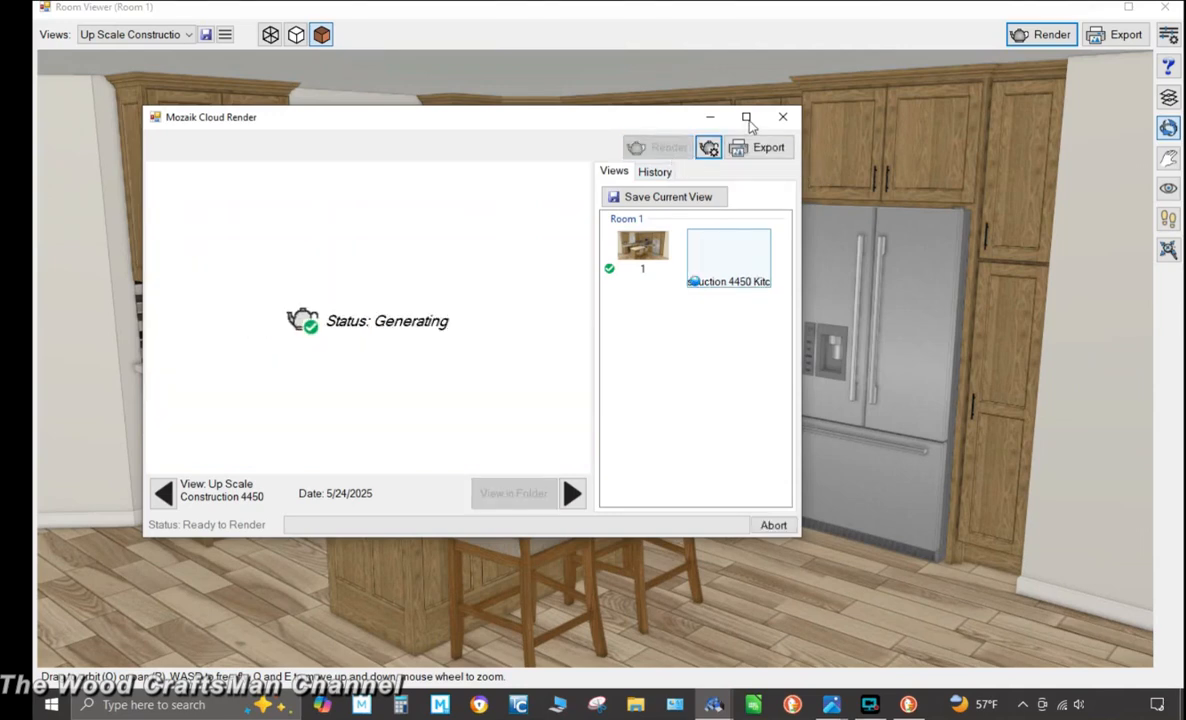
click(746, 118)
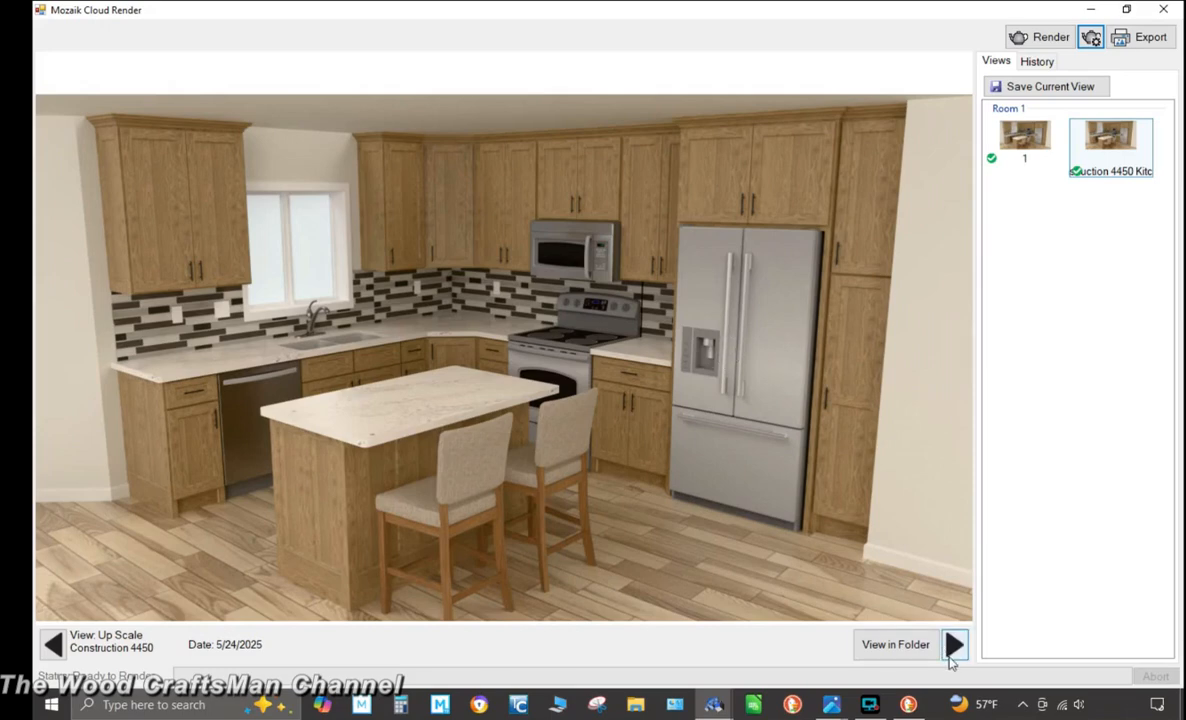
Step back and forth between the rendered views to compare them
click(951, 651)
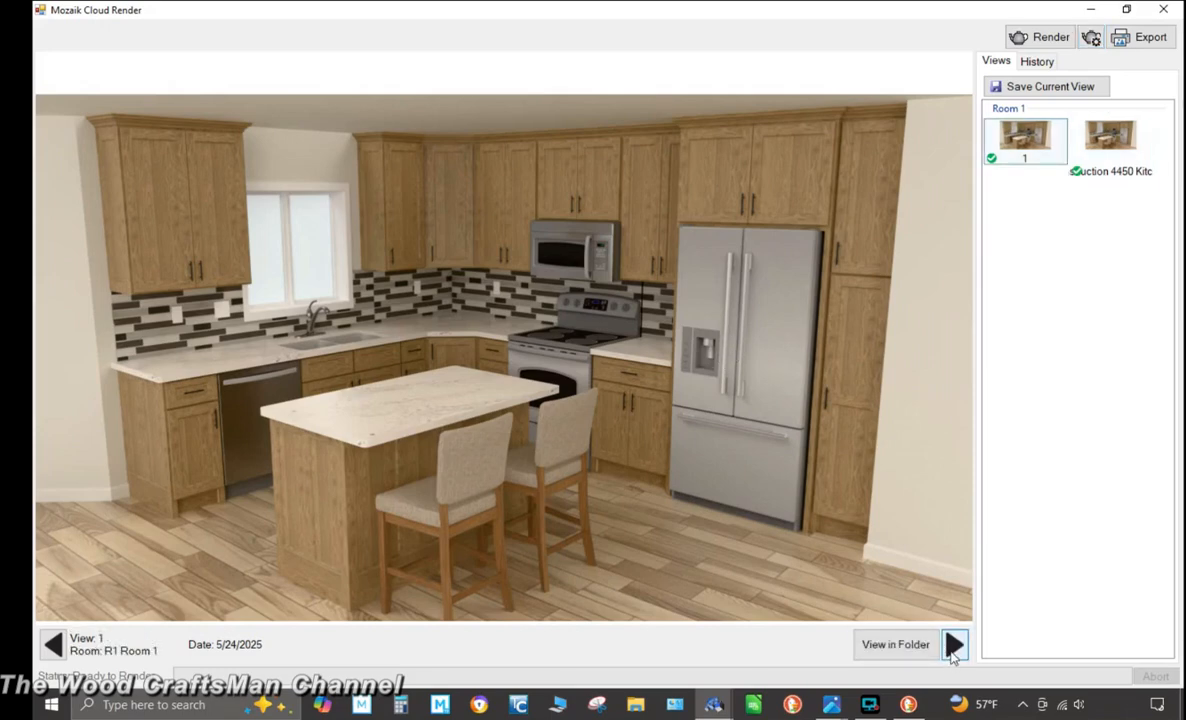
click(52, 652)
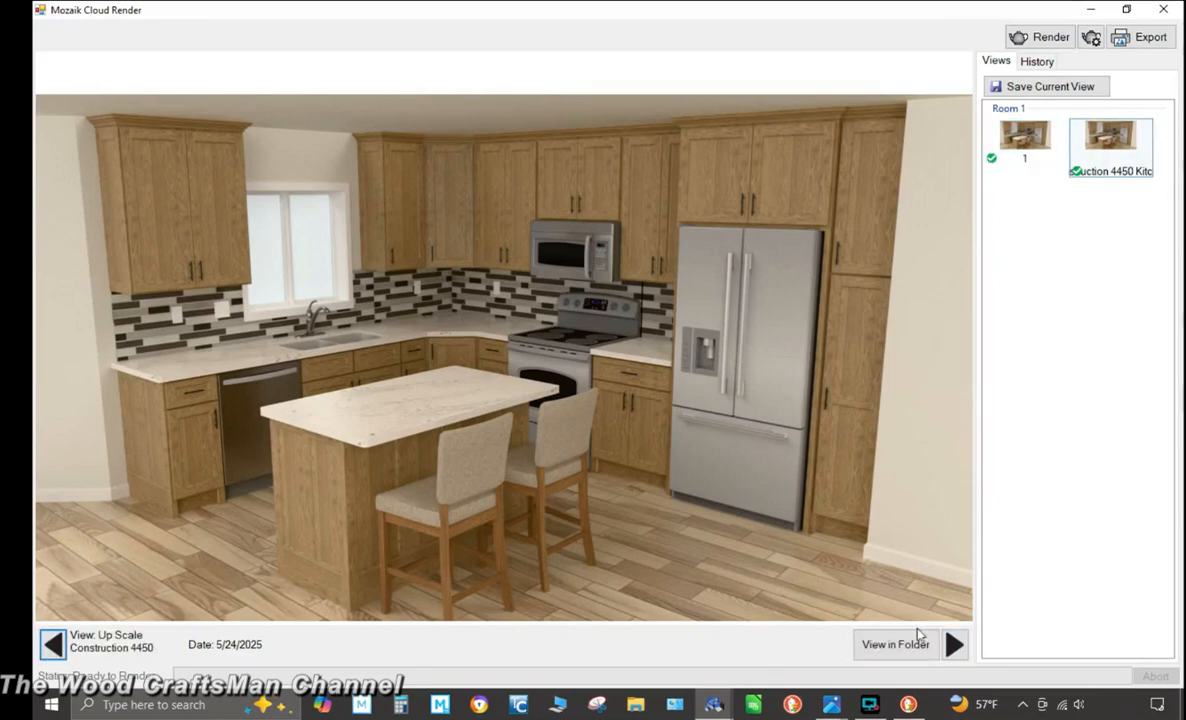
click(953, 646)
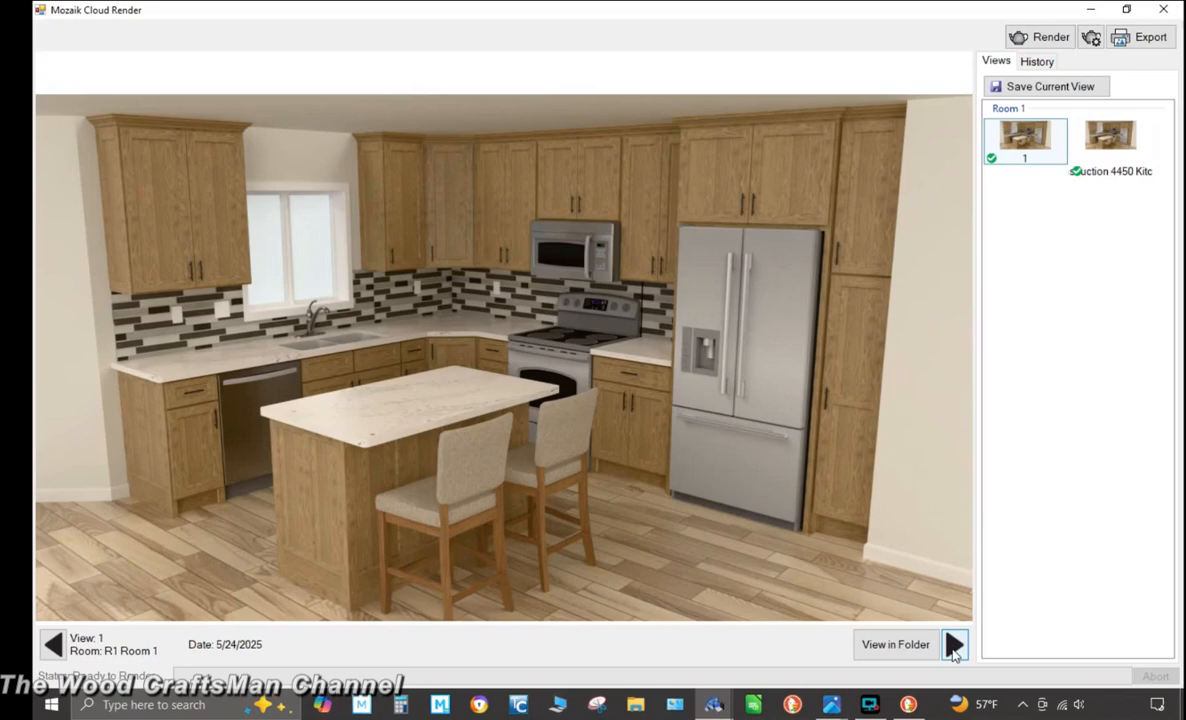
click(53, 645)
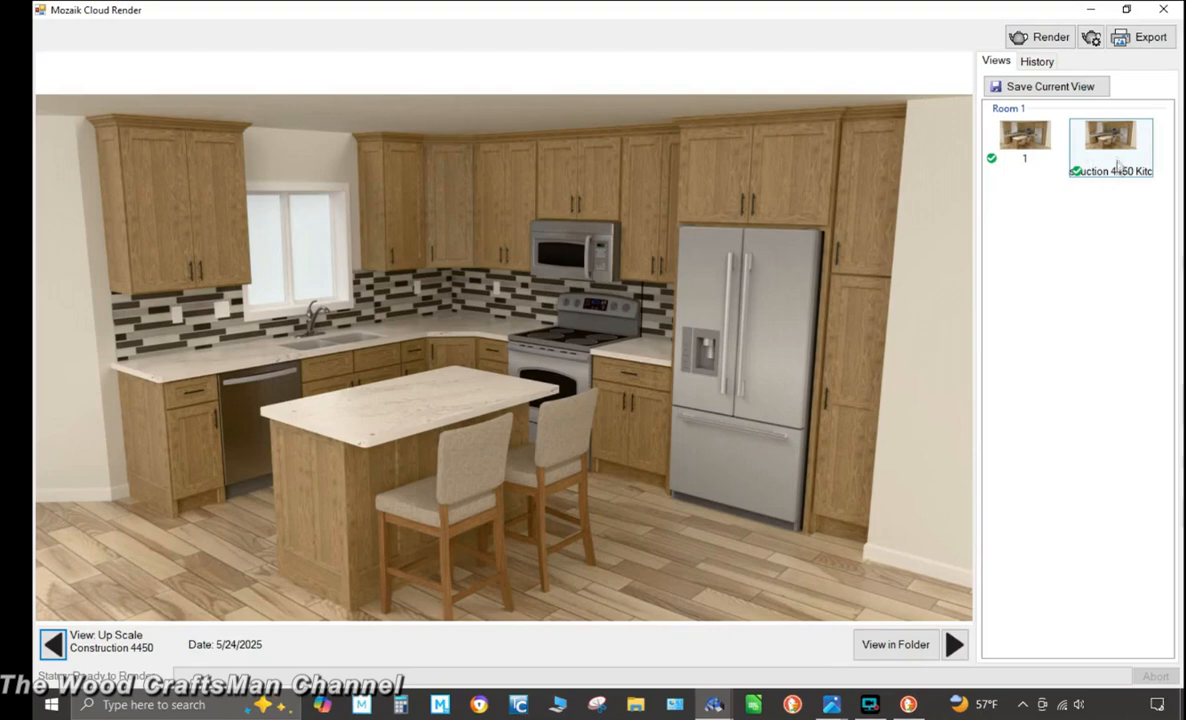
Update the existing saved view "Up Scale Construction 4450 Kitchen Rev 0-3D" with the current view
click(1065, 90)
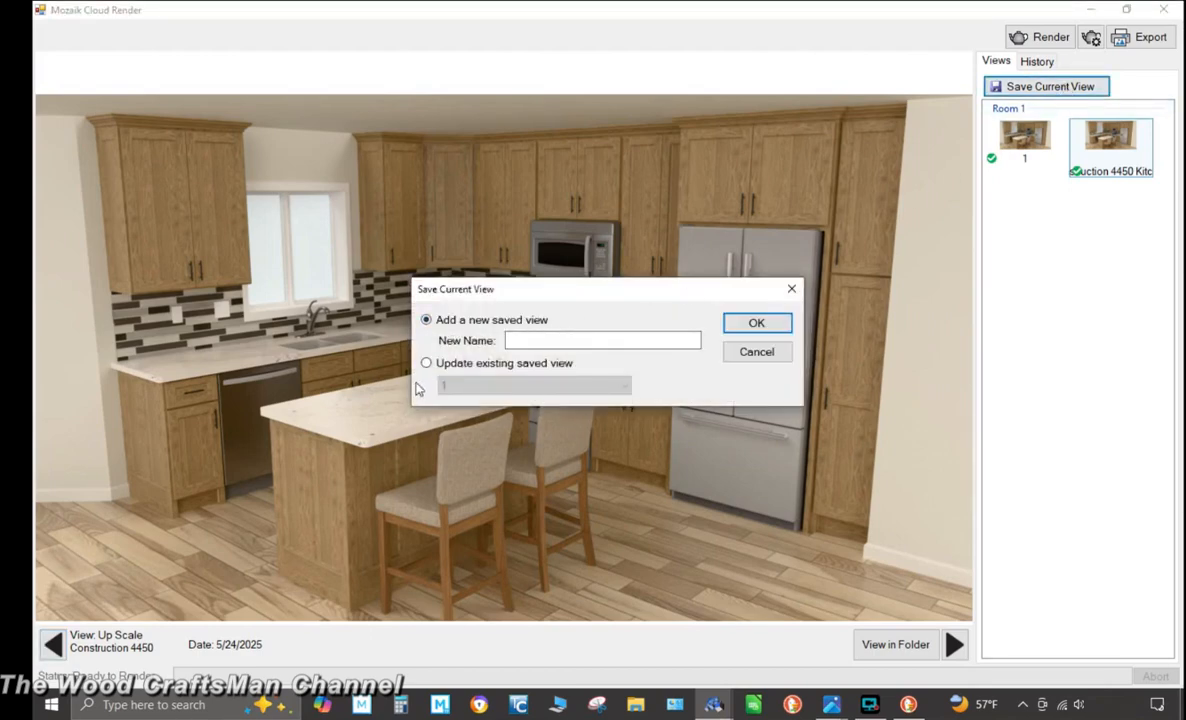
click(426, 363)
click(585, 388)
click(590, 411)
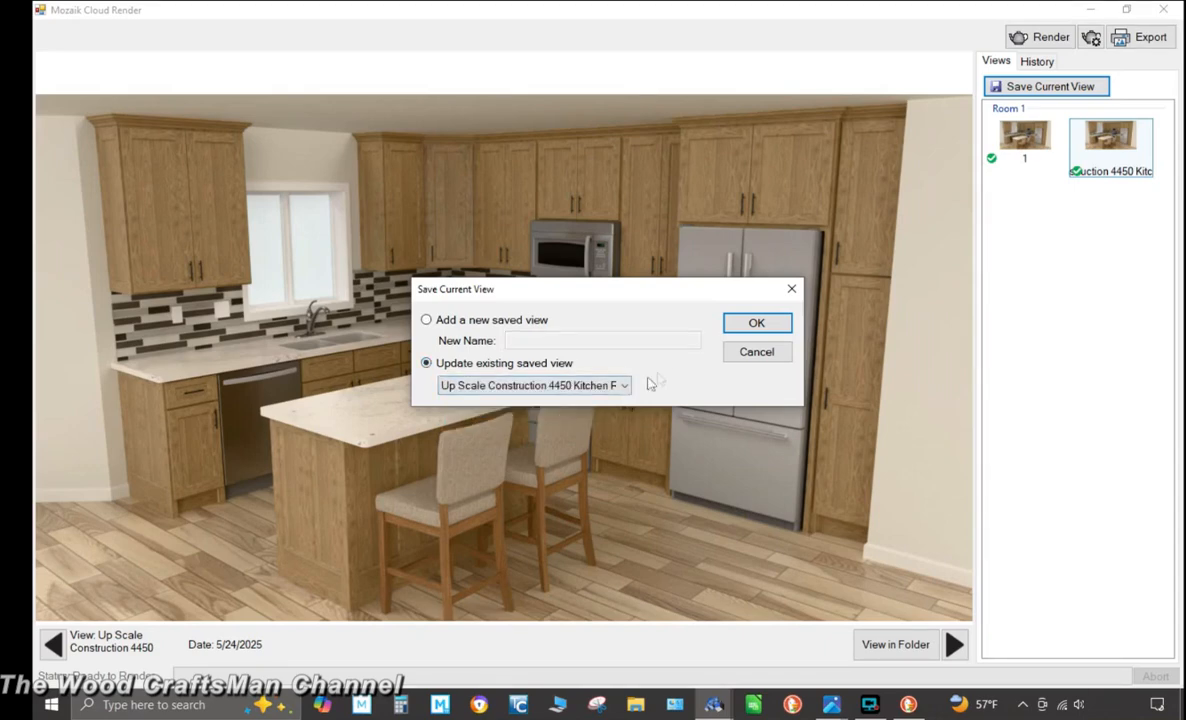
click(742, 328)
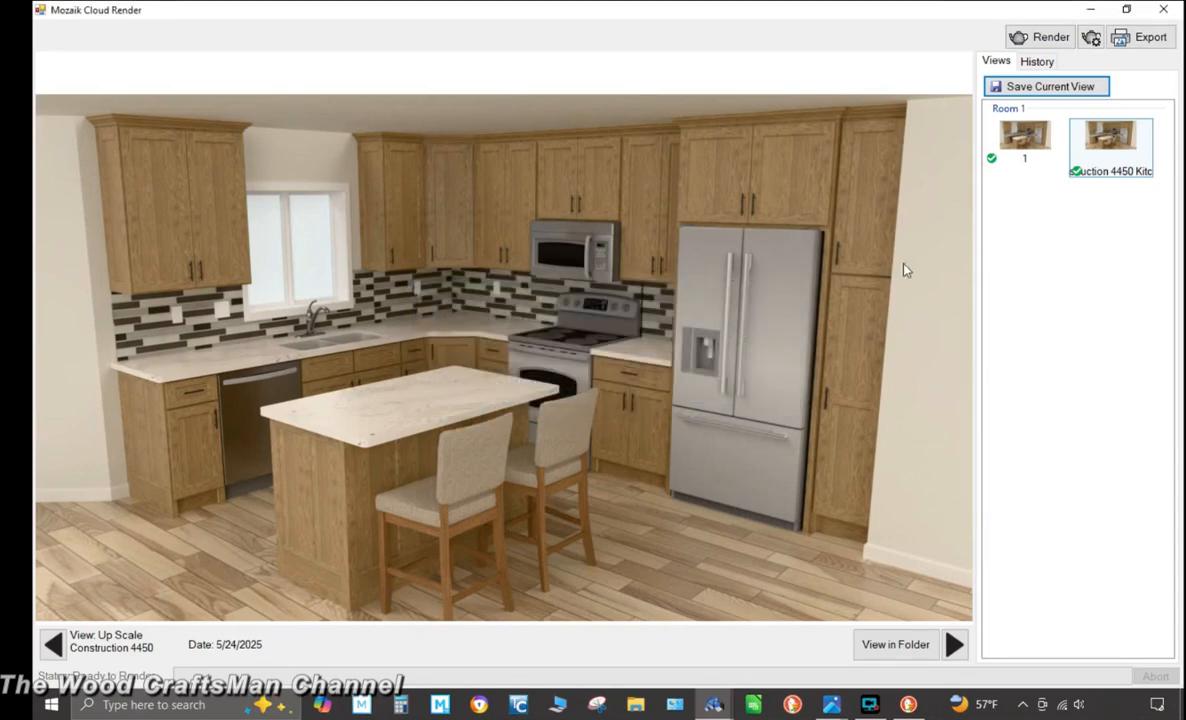
Export the cloud render as saved images into the Pictures library folder
click(1141, 42)
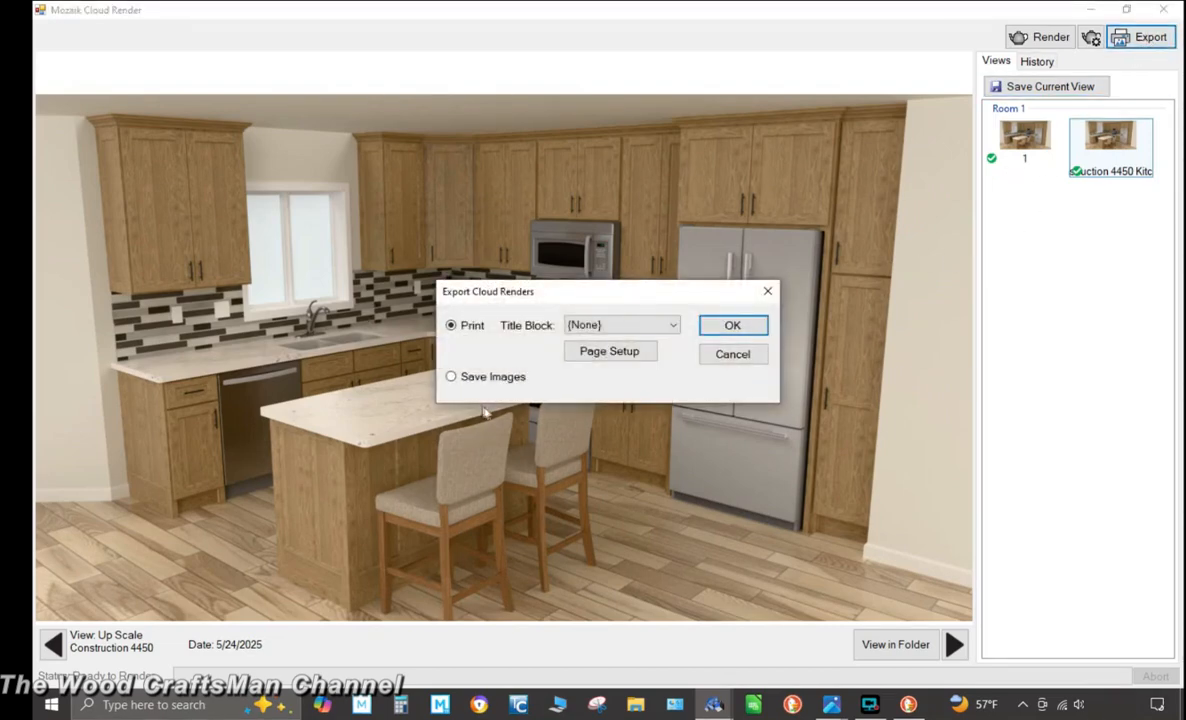
click(453, 381)
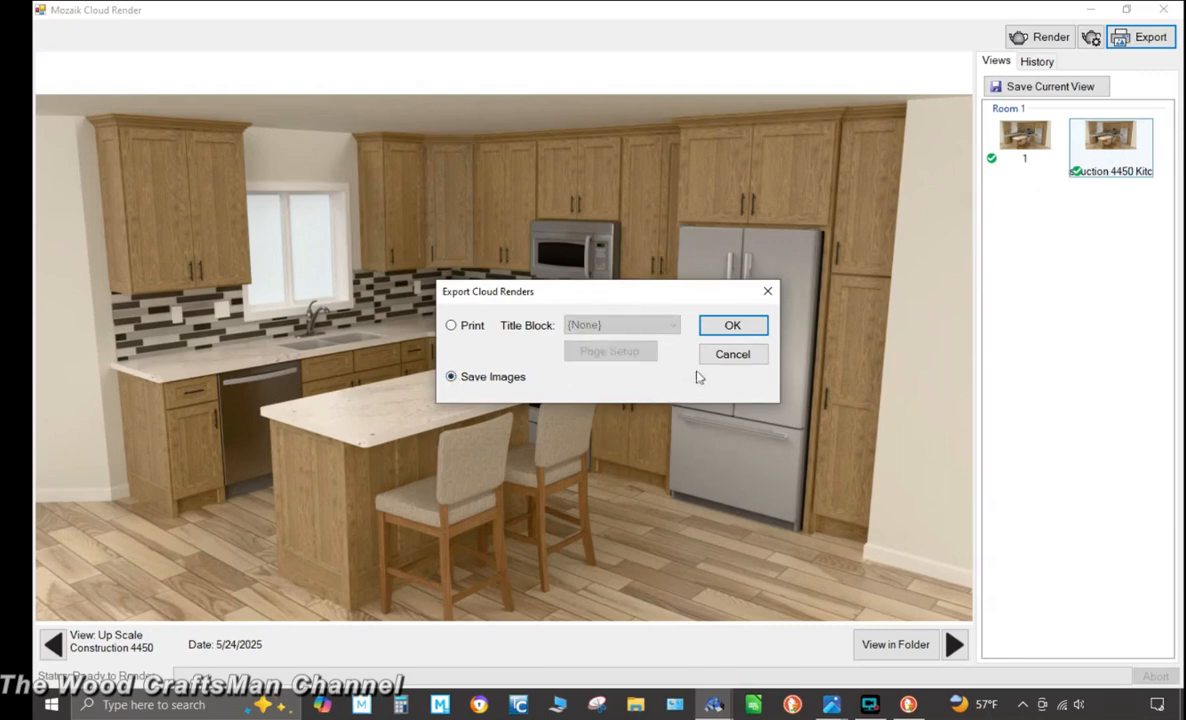
click(732, 326)
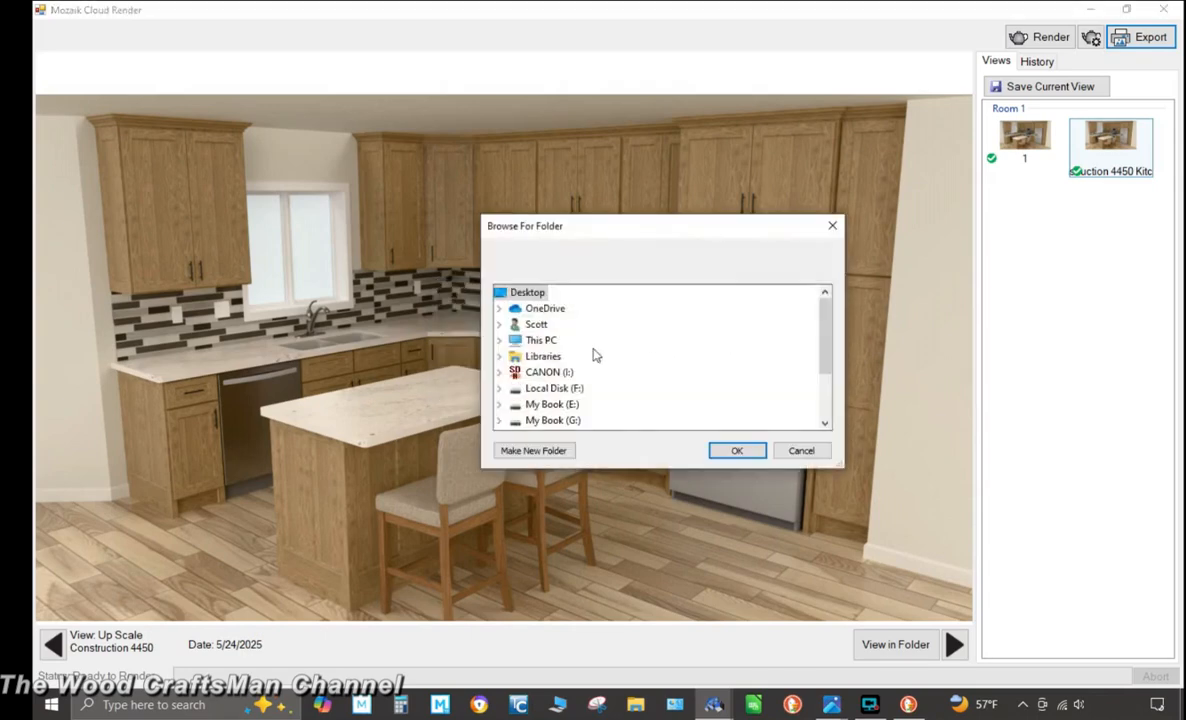
click(499, 356)
click(514, 388)
double_click(575, 405)
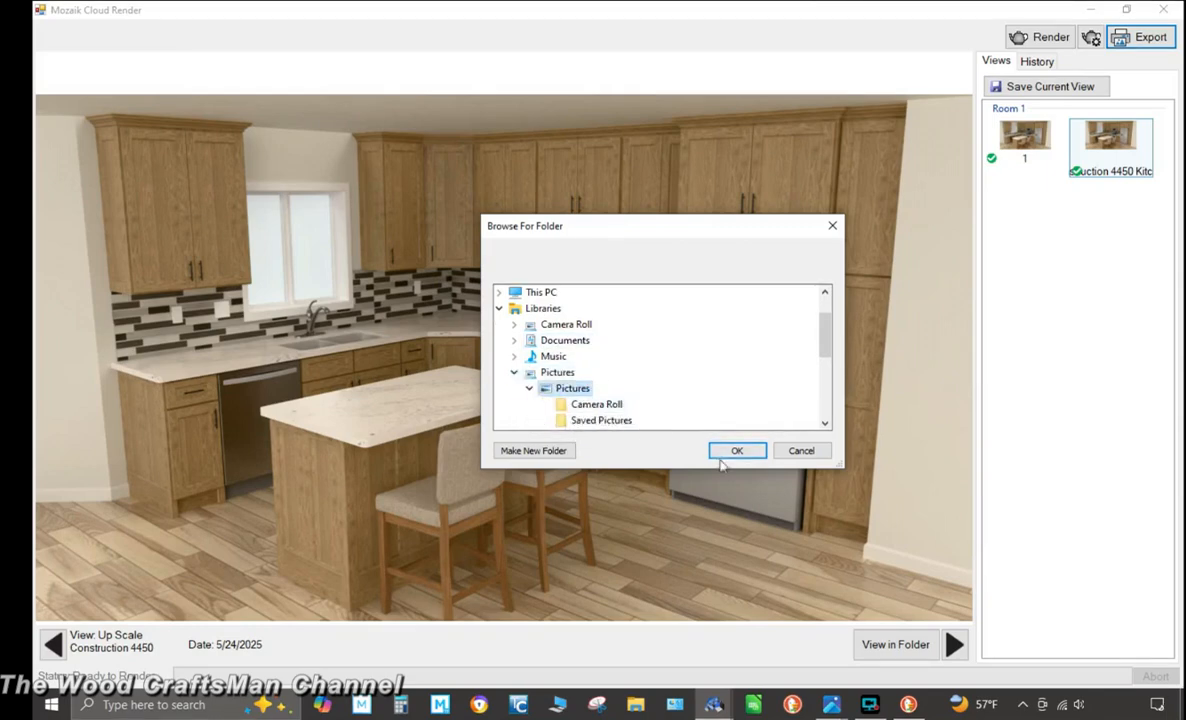
click(735, 451)
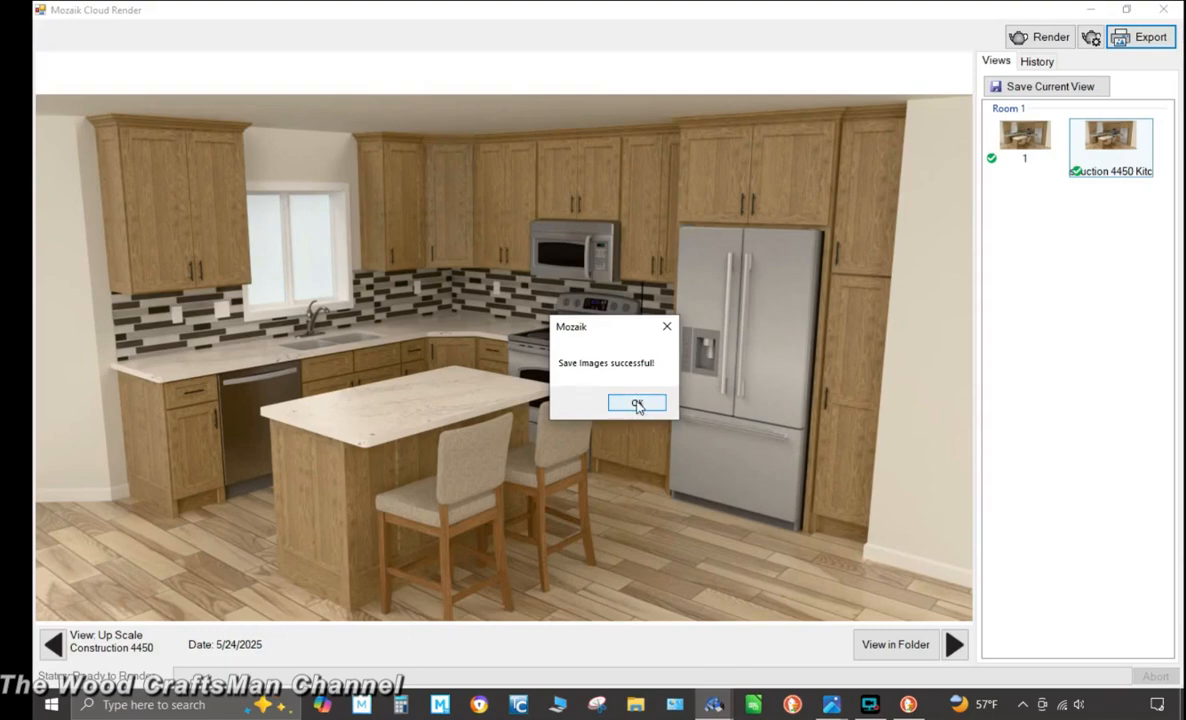
click(637, 405)
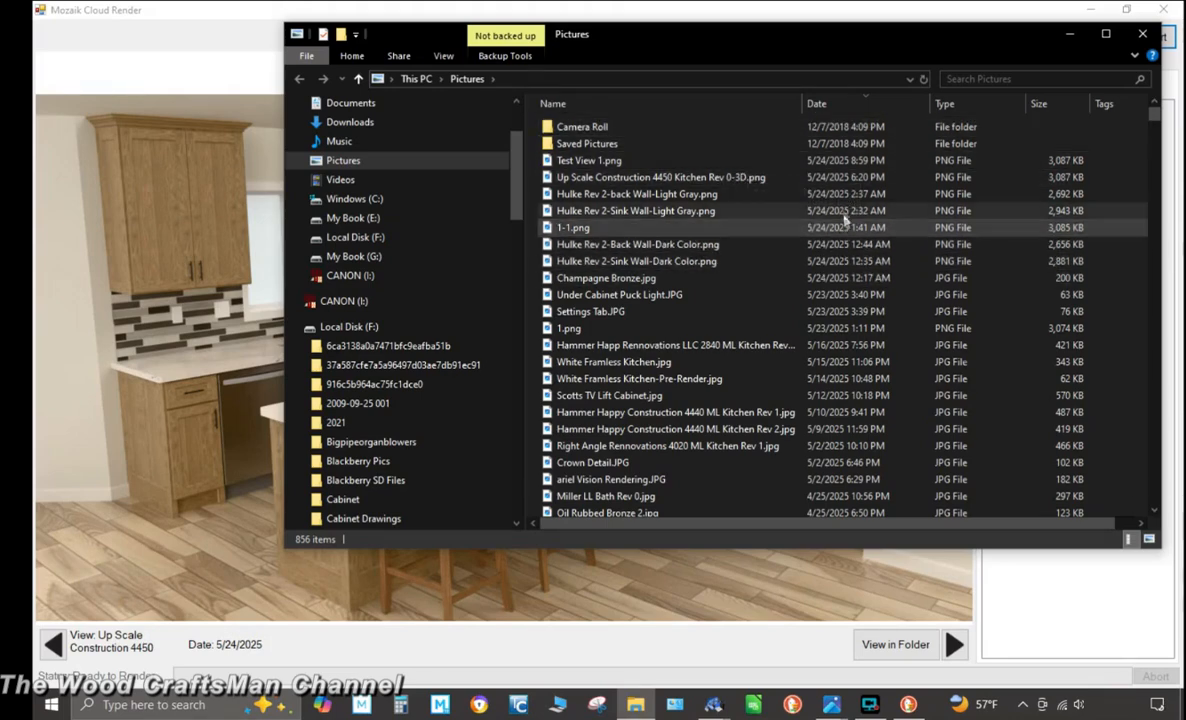
Sort the Pictures folder by date and open the Up Scale Construction 4450 Kitchen Rev 0-3D image to review it
click(882, 106)
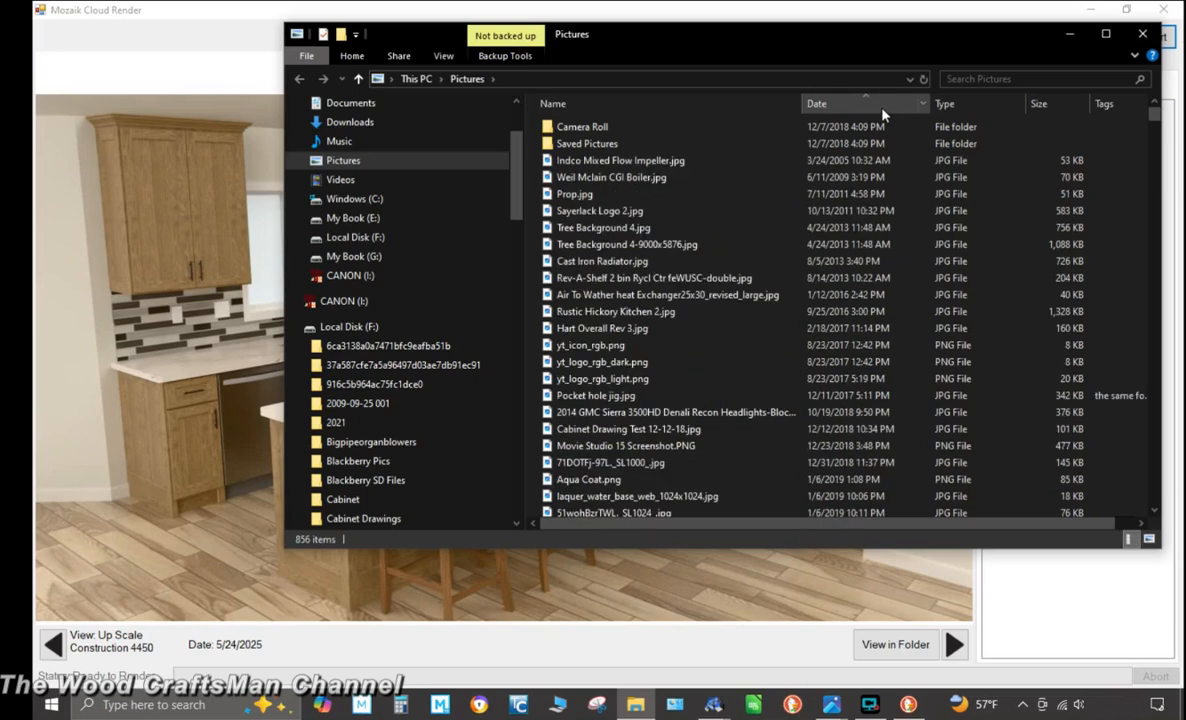
click(882, 106)
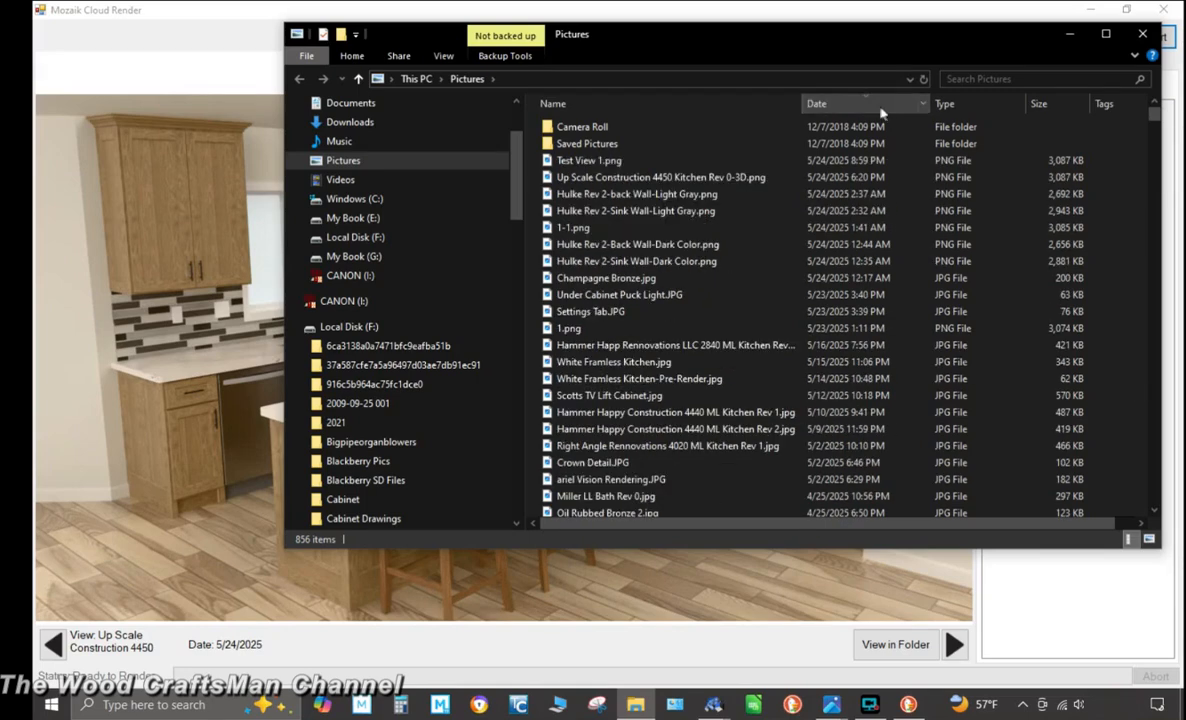
click(722, 180)
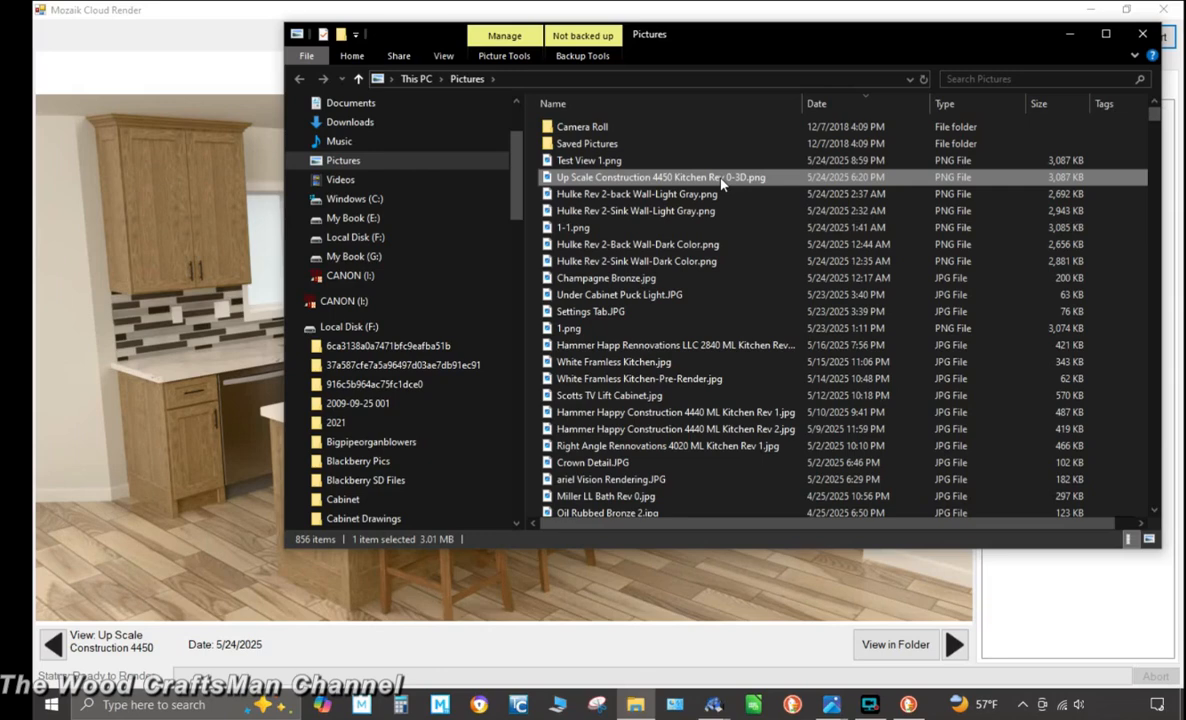
double_click(722, 180)
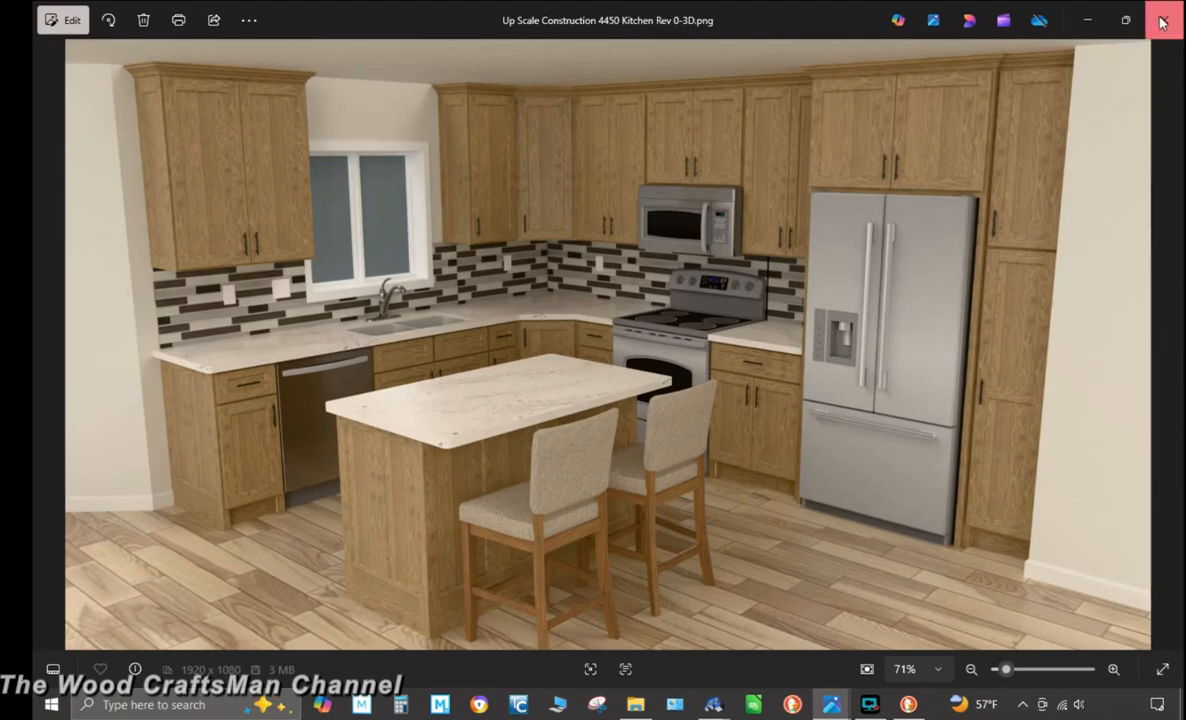
click(1087, 20)
Delete the Up Scale Construction 4450 Kitchen Rev 0-3D.png file from the Pictures folder and minimize the folder window
double_click(720, 177)
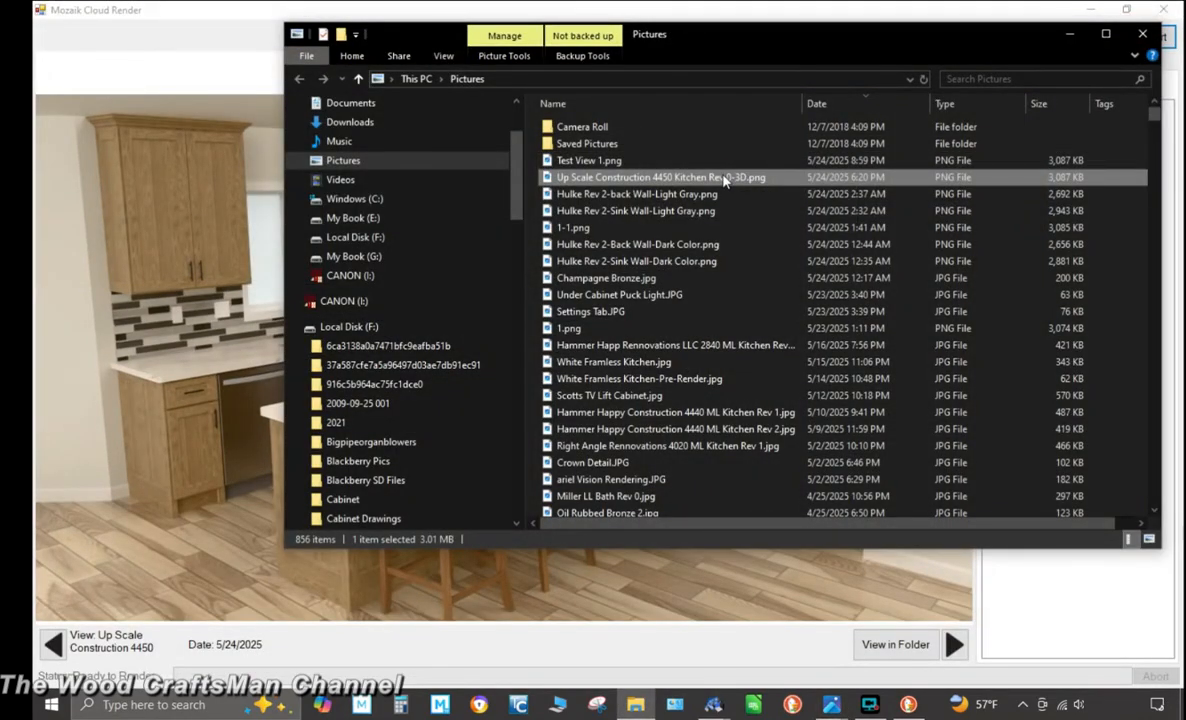
right_click(720, 177)
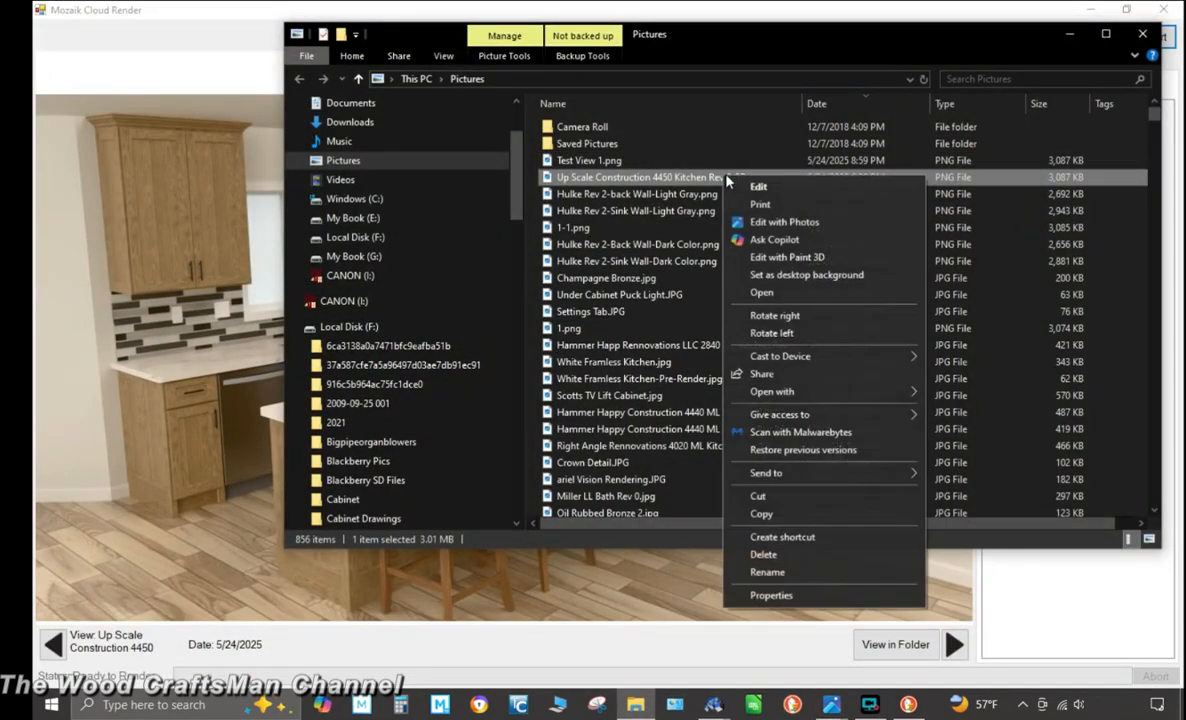
click(776, 514)
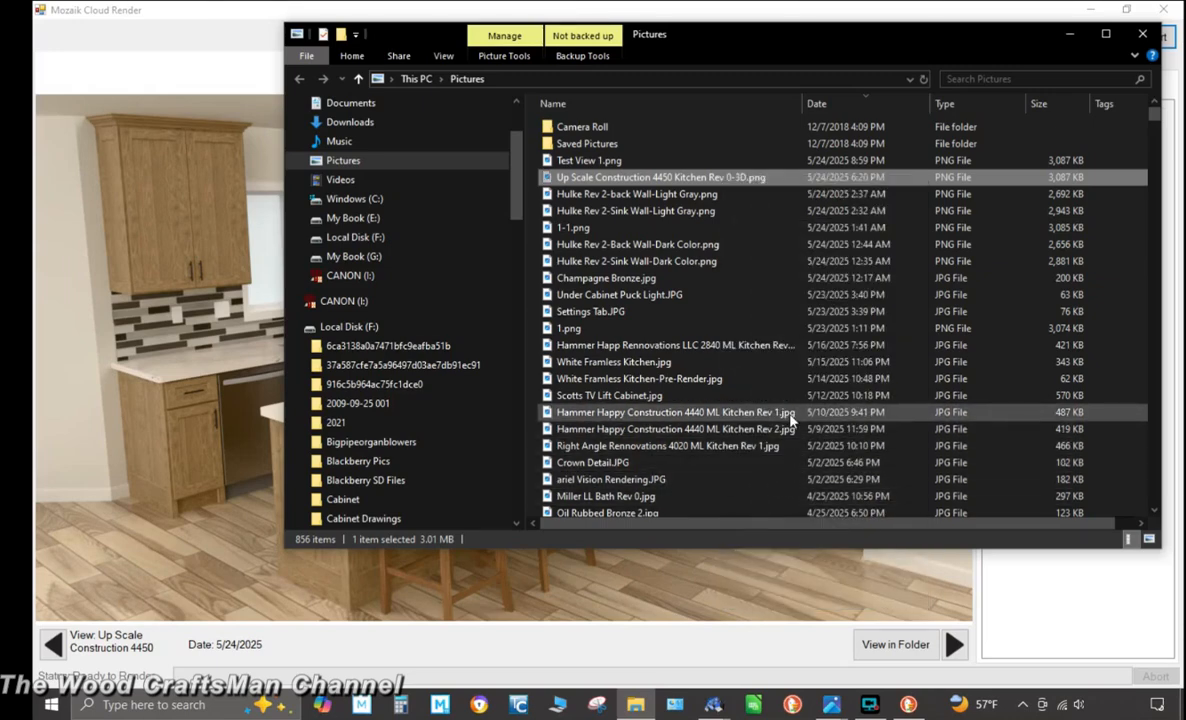
right_click(666, 180)
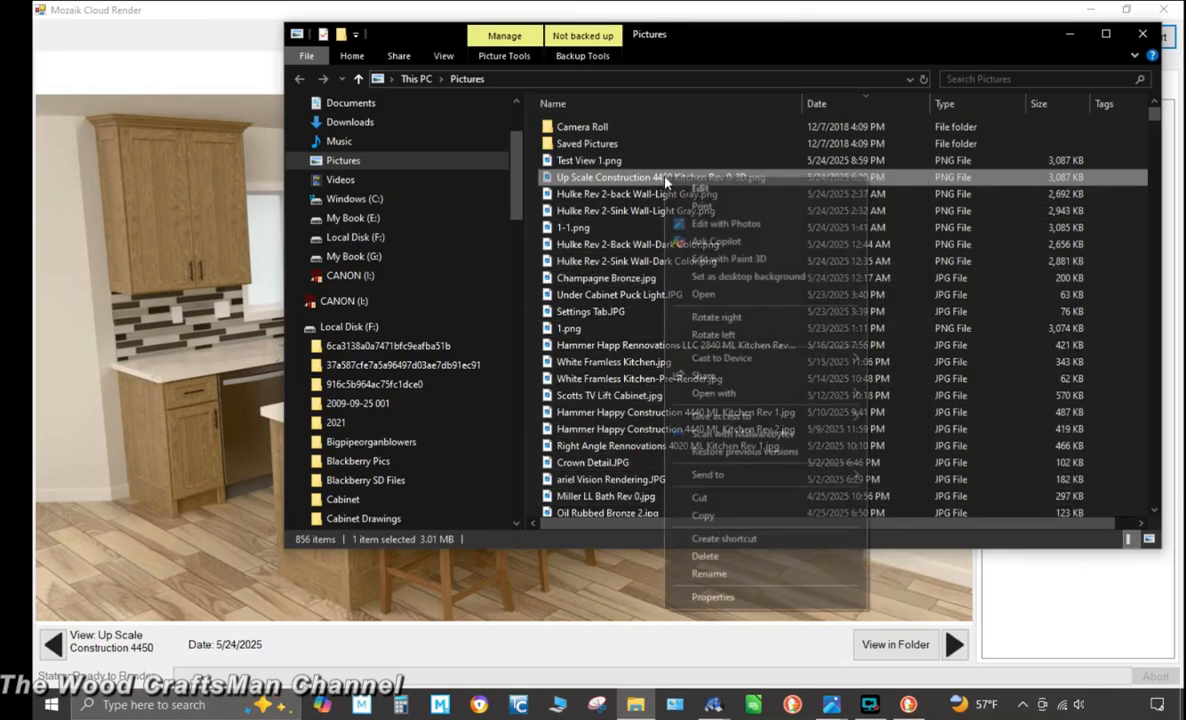
click(705, 557)
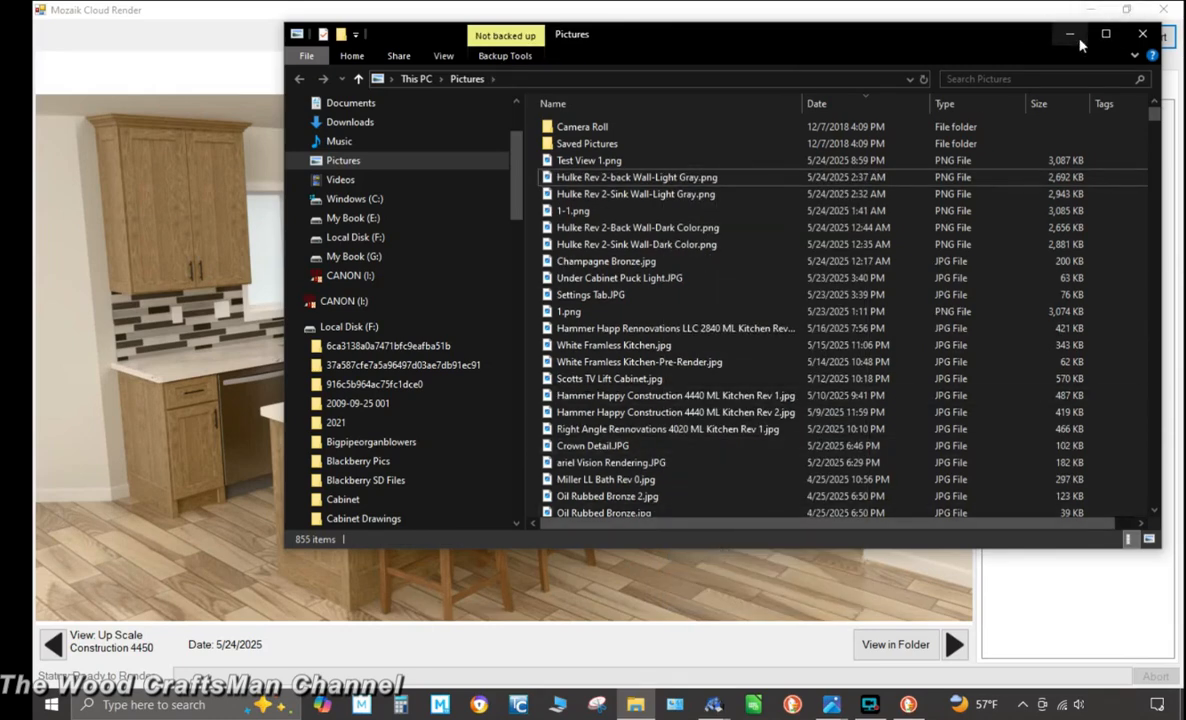
click(1070, 34)
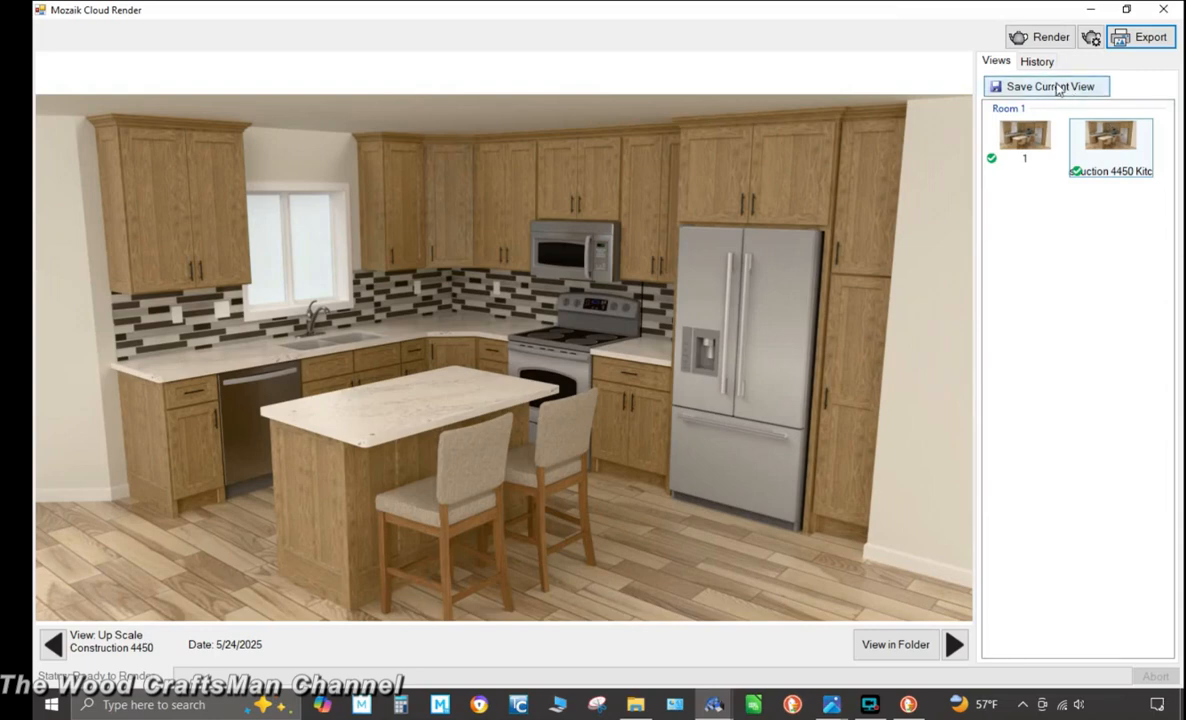
Export the cloud render again as saved images into the Pictures library folder
click(1145, 45)
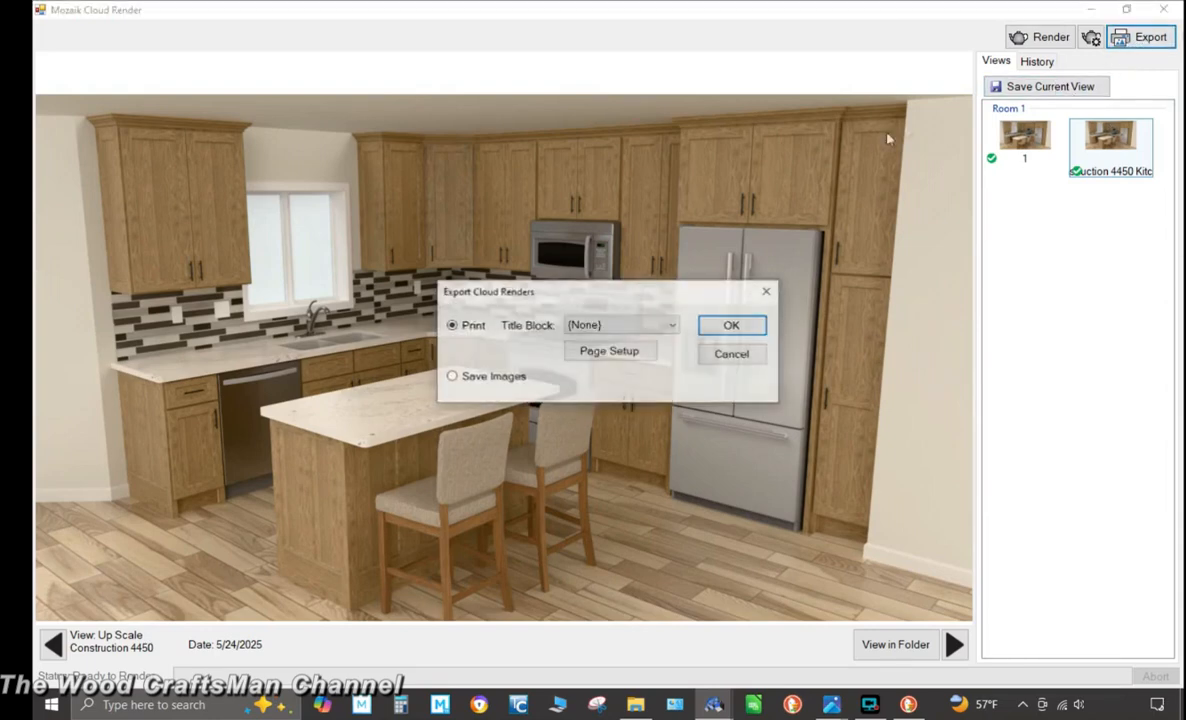
click(455, 377)
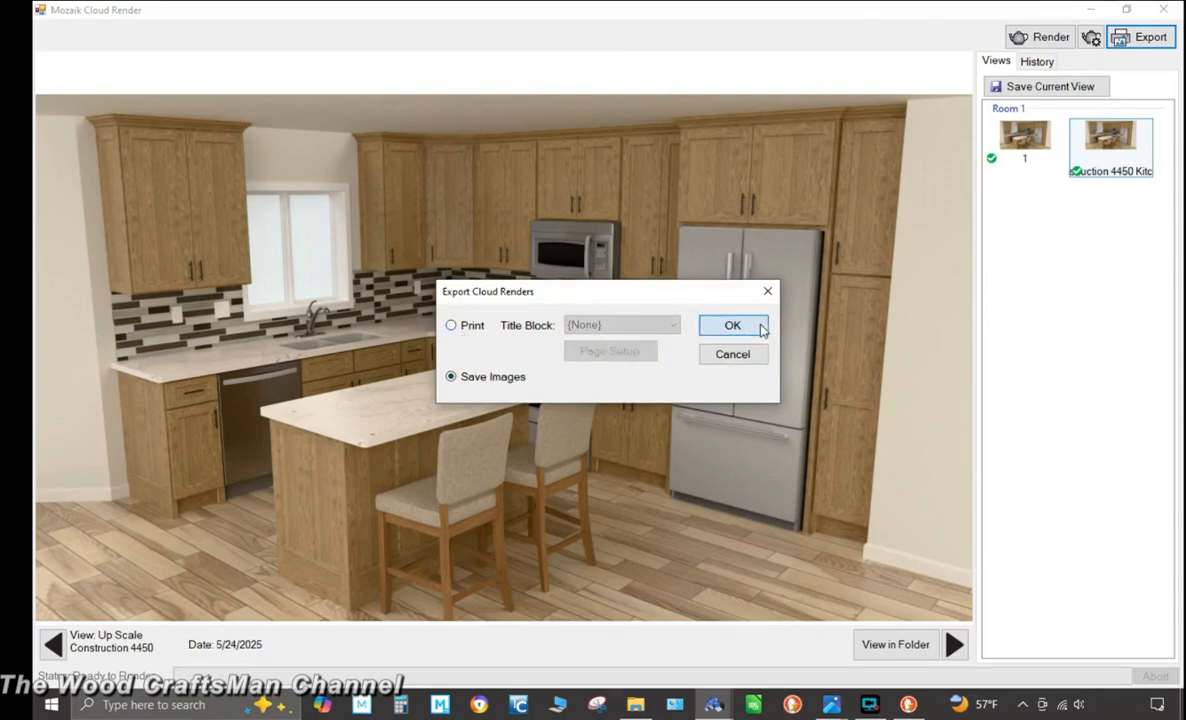
click(760, 327)
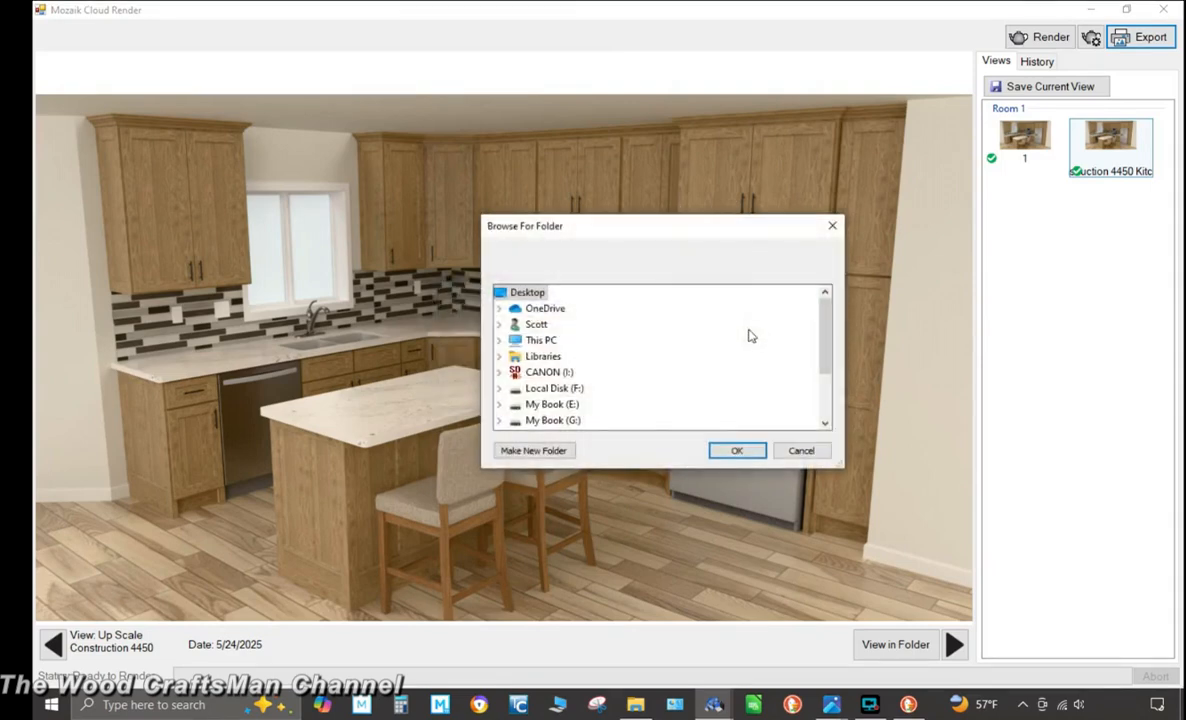
click(501, 357)
double_click(563, 389)
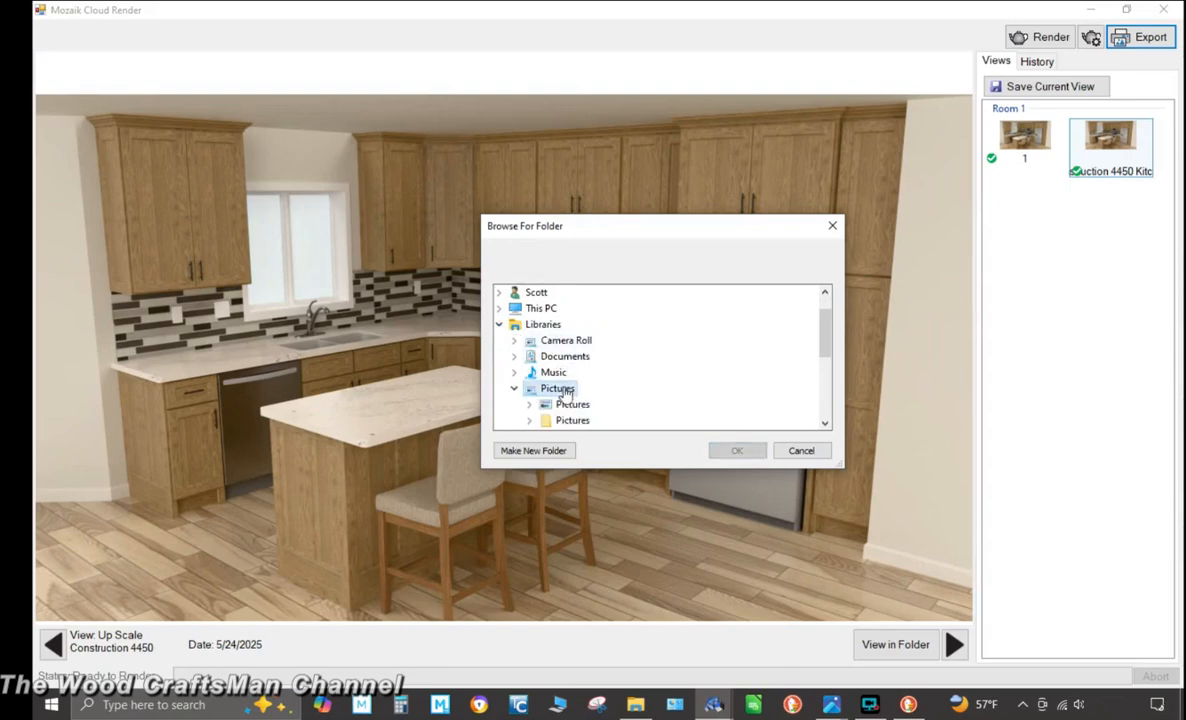
double_click(572, 404)
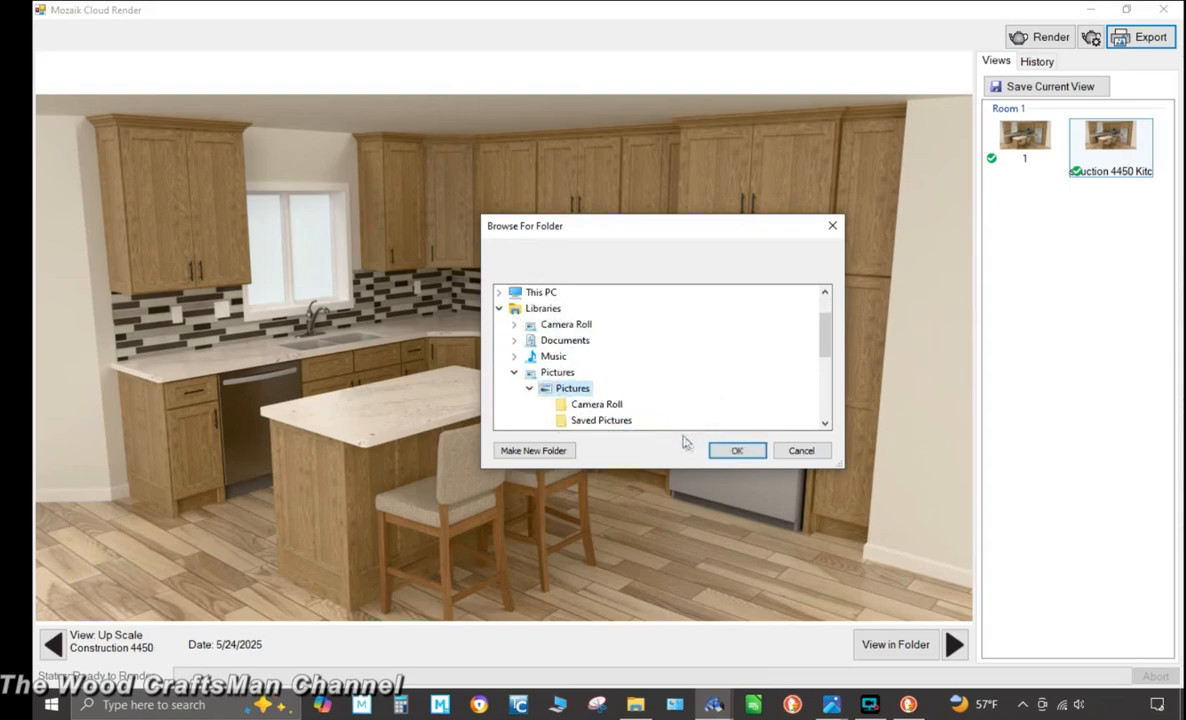
click(737, 451)
click(637, 404)
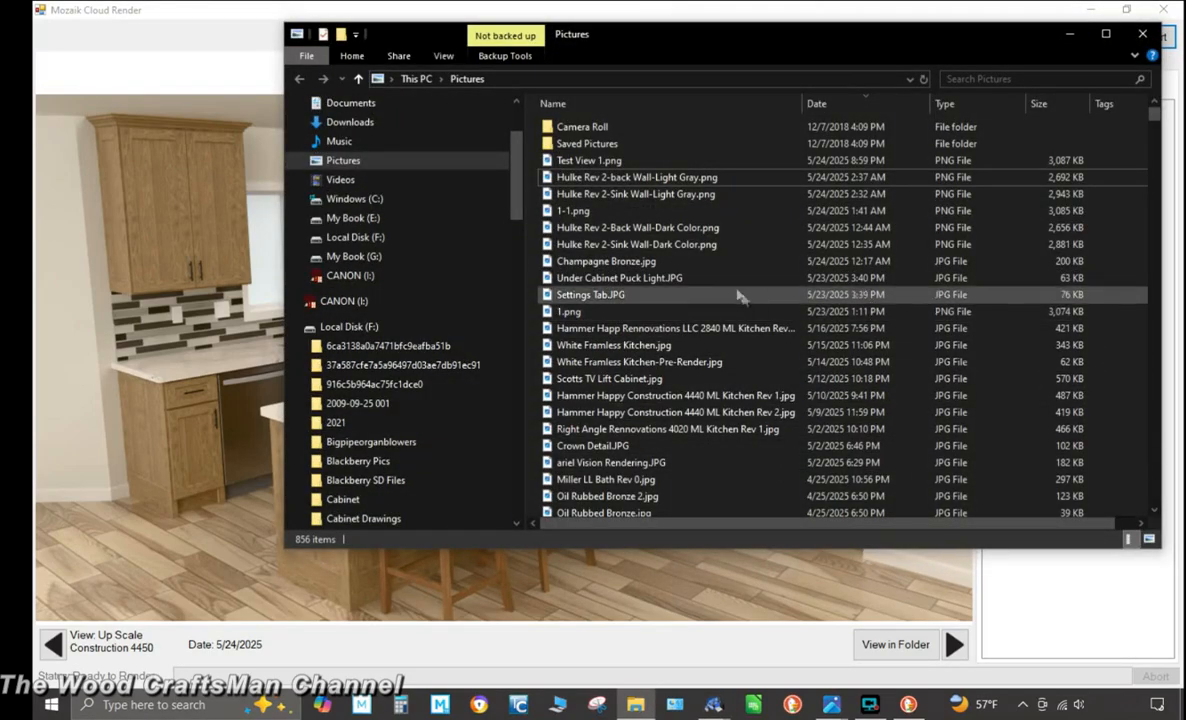
Sort the Pictures folder by date and open the newly exported Up Scale Construction 4450 Kitchen Rev 0-3D image
click(873, 104)
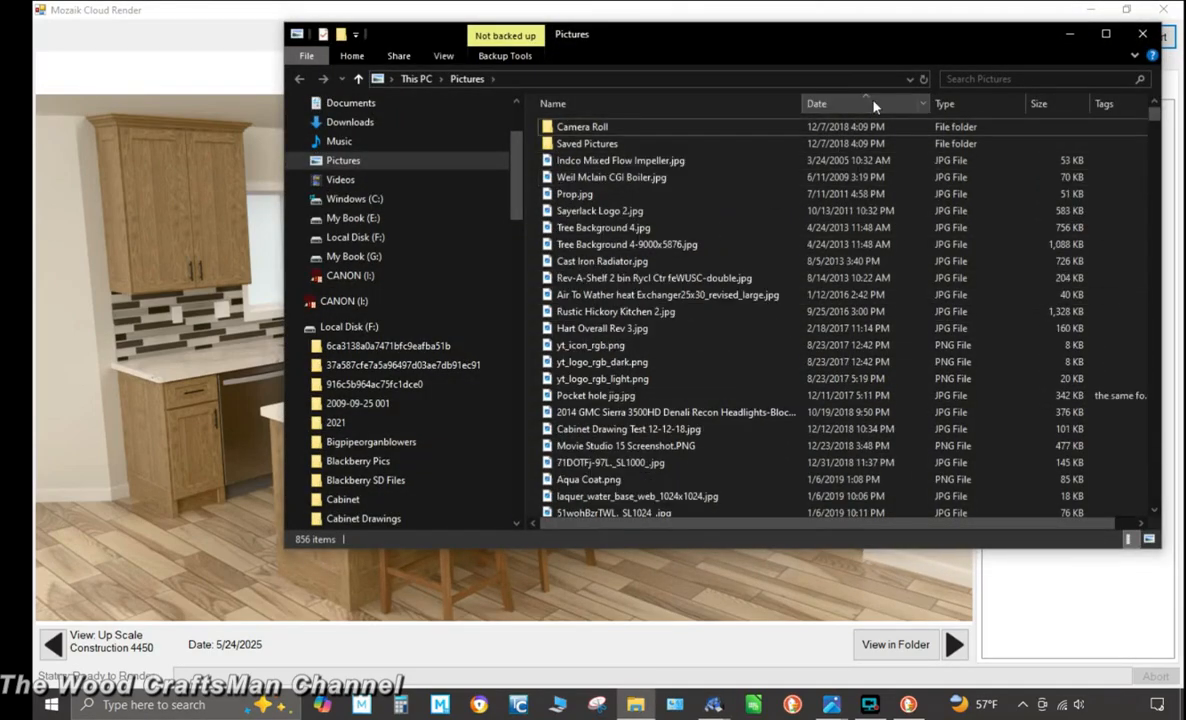
click(873, 104)
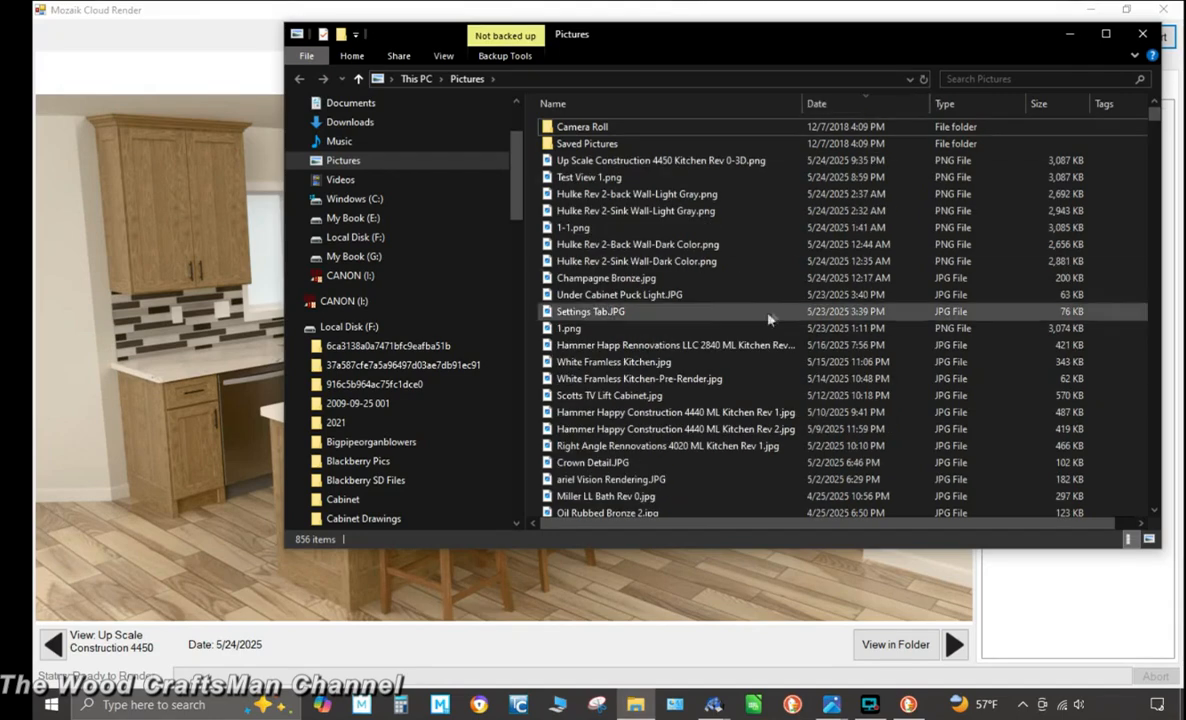
double_click(716, 162)
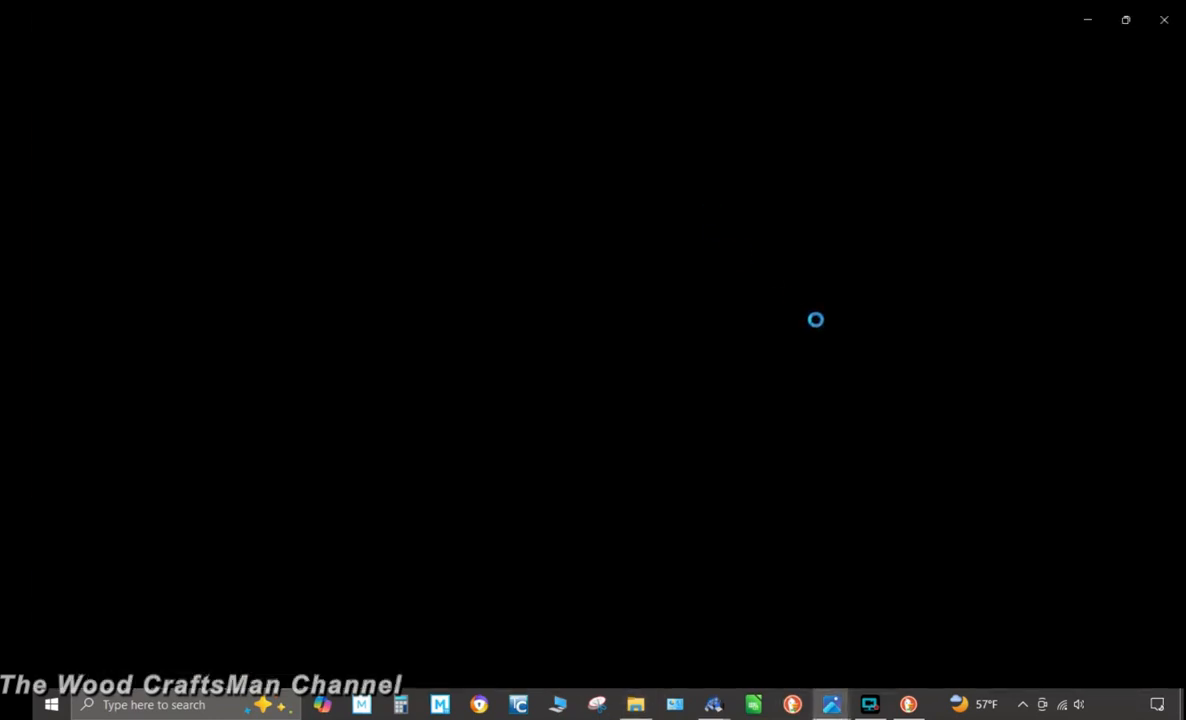